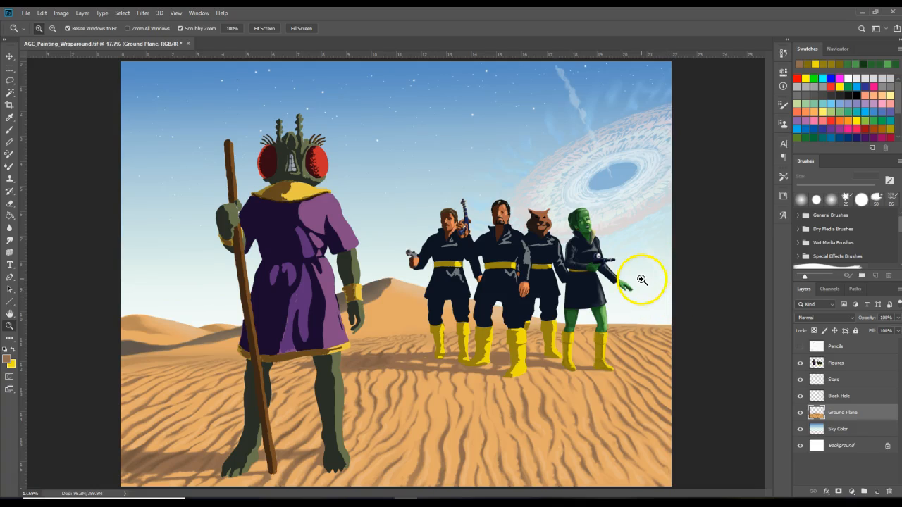
- Sample the dark yellow shadow color from the green woman's boot as the foreground color
click(643, 279)
click(670, 265)
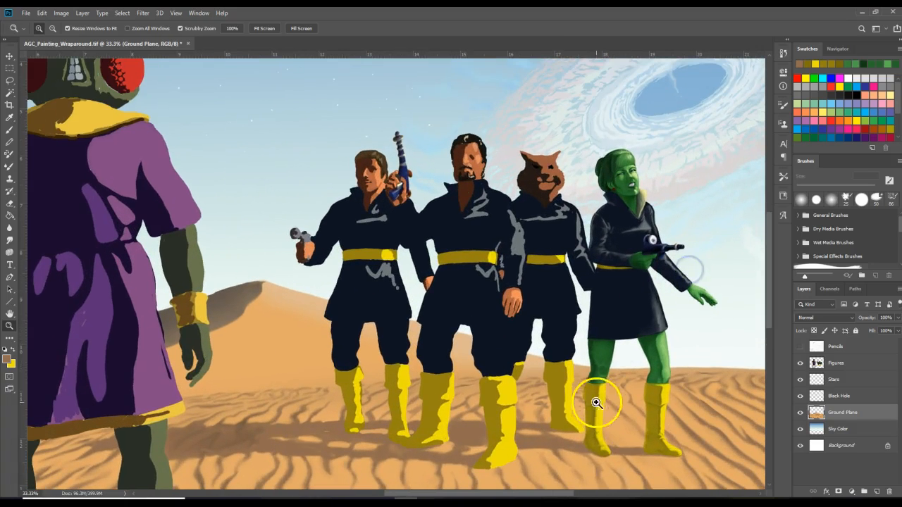
drag(551, 498, 602, 495)
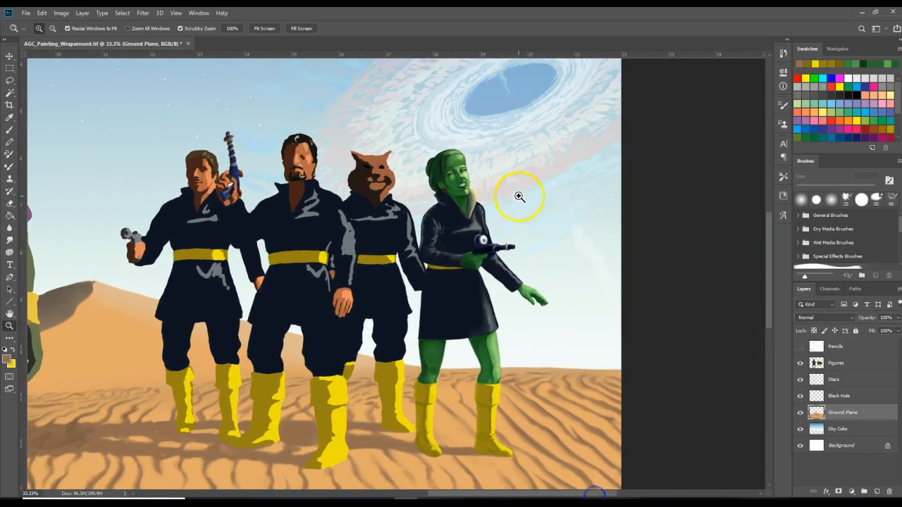
click(519, 195)
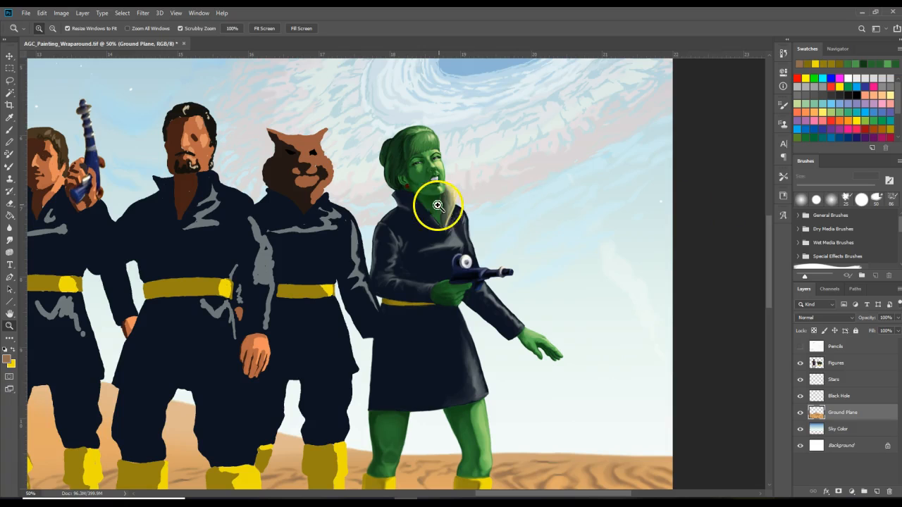
drag(767, 258, 771, 306)
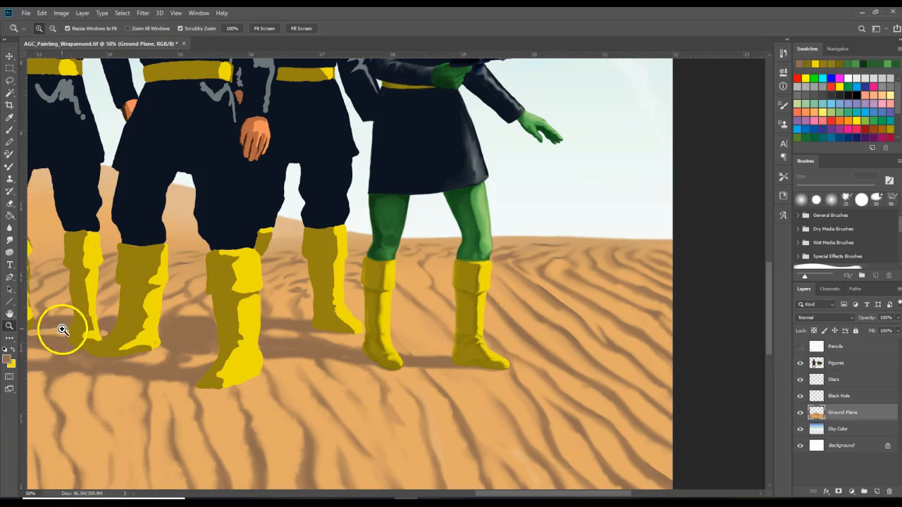
click(10, 118)
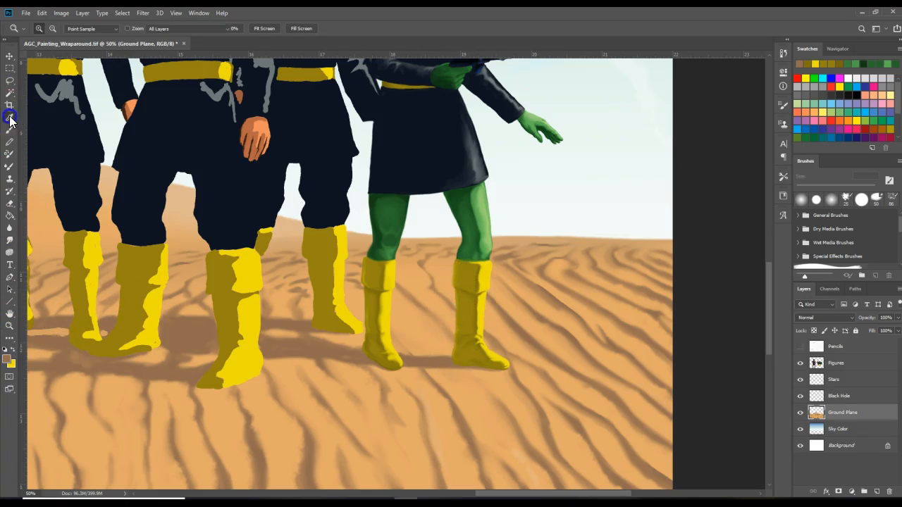
click(389, 273)
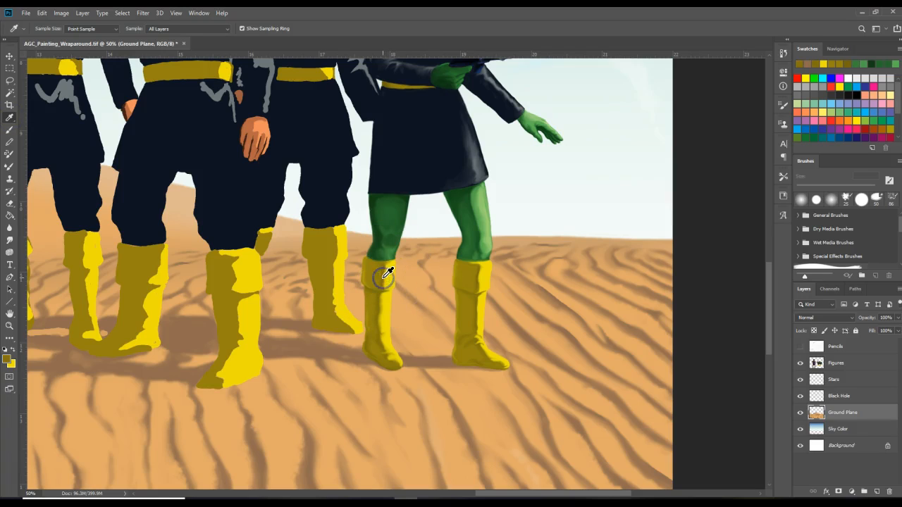
drag(493, 294, 83, 337)
- On the Figures layer, blend the shadow edge on the cuff of the green woman's right-hand boot with a 12 px Mixer Brush
click(10, 325)
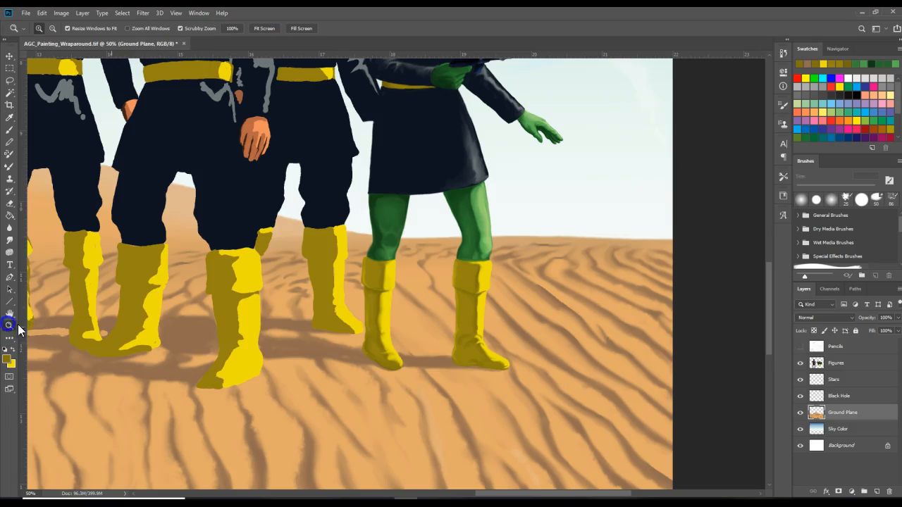
click(501, 320)
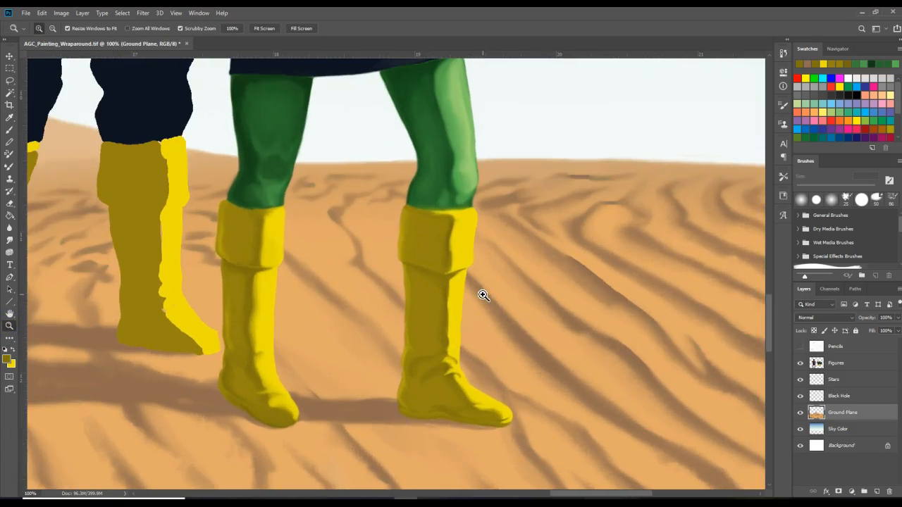
click(483, 295)
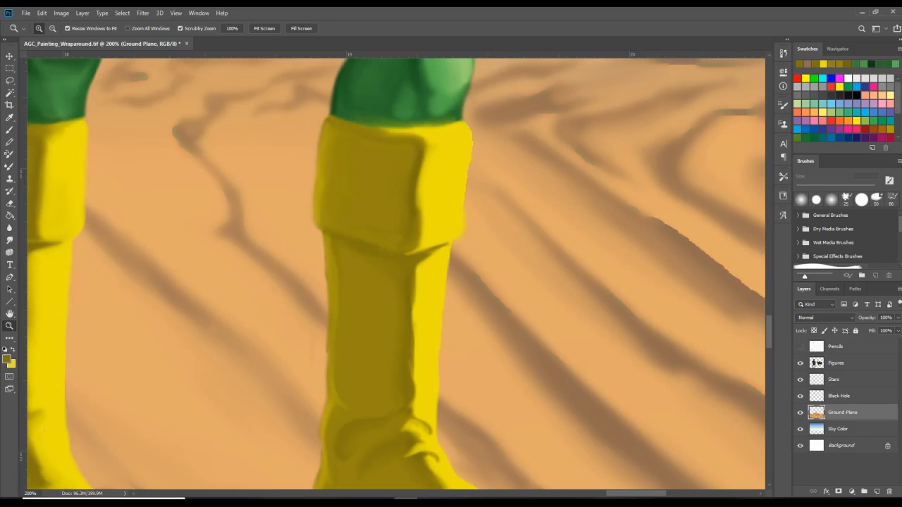
click(10, 167)
mouse_move(424, 181)
mouse_down()
mouse_move(416, 145)
mouse_move(410, 177)
mouse_move(415, 163)
mouse_up()
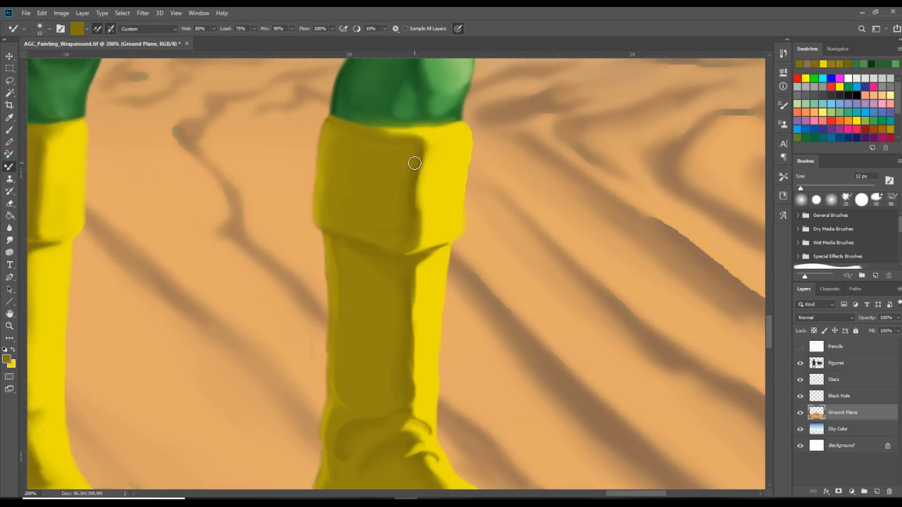
drag(404, 227, 411, 202)
mouse_move(399, 248)
mouse_down()
mouse_move(628, 294)
mouse_move(461, 131)
mouse_move(416, 146)
mouse_up()
click(841, 364)
drag(401, 204, 417, 167)
drag(410, 222, 408, 221)
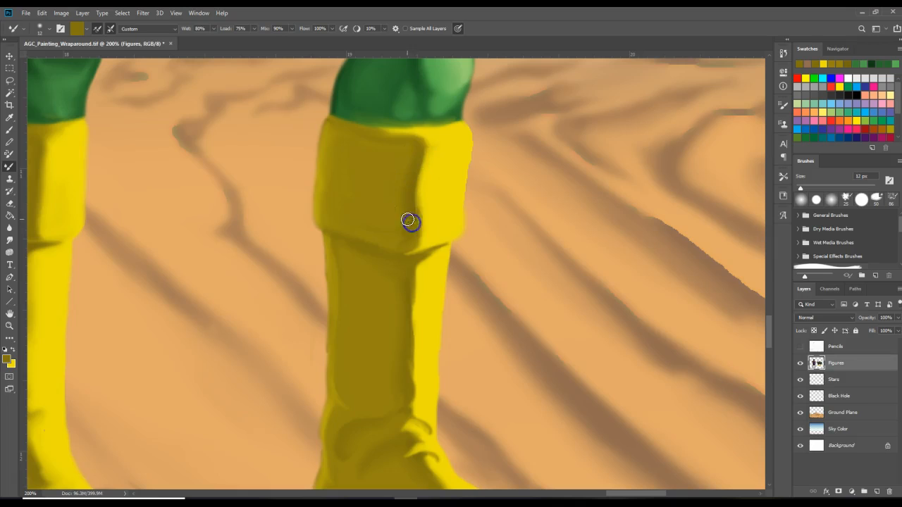
mouse_move(410, 169)
mouse_down()
mouse_move(413, 147)
mouse_move(406, 218)
mouse_move(403, 205)
mouse_move(399, 212)
mouse_move(406, 258)
mouse_up()
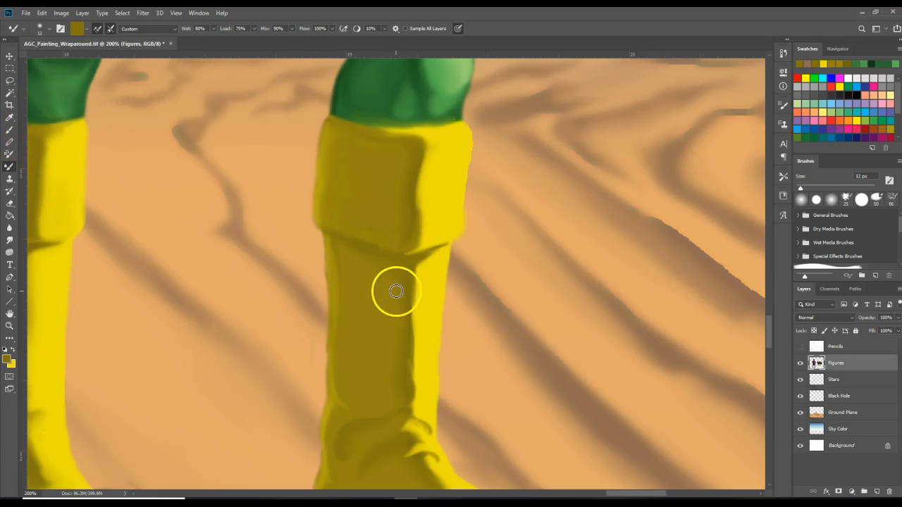
- Blend the shadow edge down the shaft of the same boot with the Mixer Brush
mouse_move(410, 273)
mouse_down()
mouse_move(394, 315)
mouse_move(405, 272)
mouse_move(413, 275)
mouse_move(405, 345)
mouse_up()
drag(411, 310, 410, 375)
drag(410, 256, 401, 270)
drag(62, 274, 63, 274)
- Paint dark yellow shading along both sides of the shadow area on the boot's cuff and shaft with a 9 px Brush
click(8, 130)
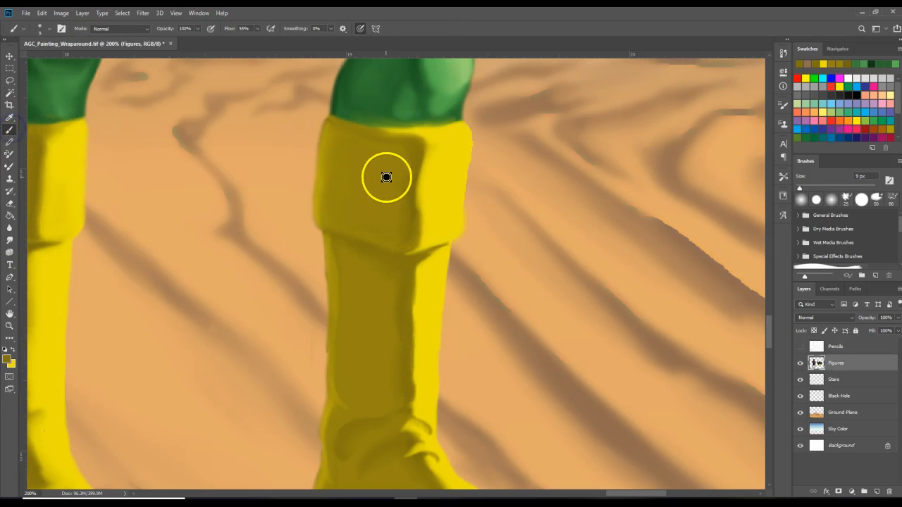
mouse_move(406, 189)
mouse_down()
mouse_move(415, 168)
mouse_move(408, 225)
mouse_move(415, 214)
mouse_move(406, 209)
mouse_move(397, 234)
mouse_move(416, 154)
mouse_move(396, 148)
mouse_up()
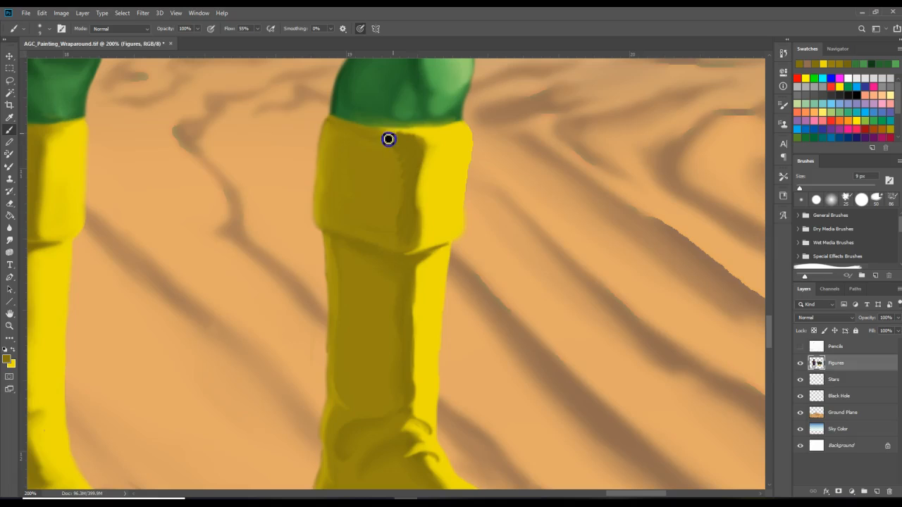
drag(365, 258, 348, 238)
drag(395, 386, 404, 342)
mouse_move(337, 268)
mouse_down()
mouse_move(335, 247)
mouse_move(339, 311)
mouse_up()
drag(328, 141, 322, 195)
drag(330, 286, 342, 327)
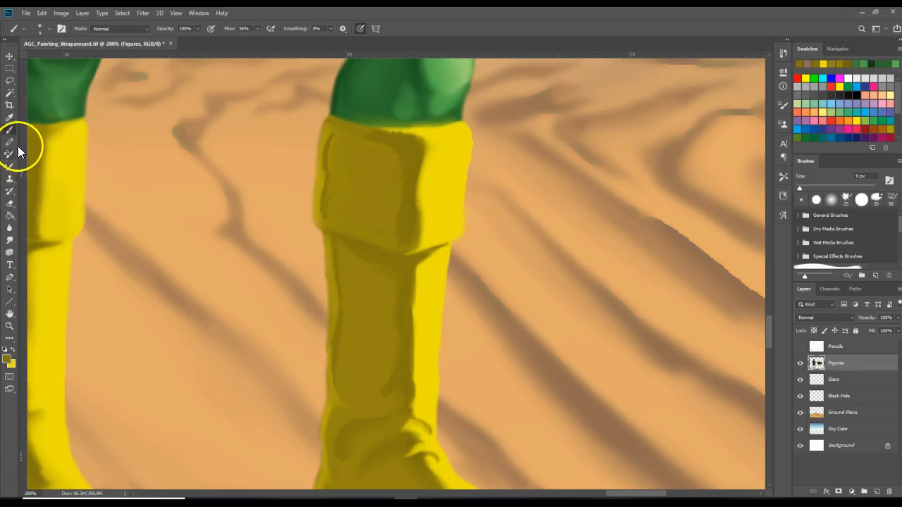
- Set the Mixer Brush to 21 px and soften the newly painted shading on the boot's cuff
click(9, 167)
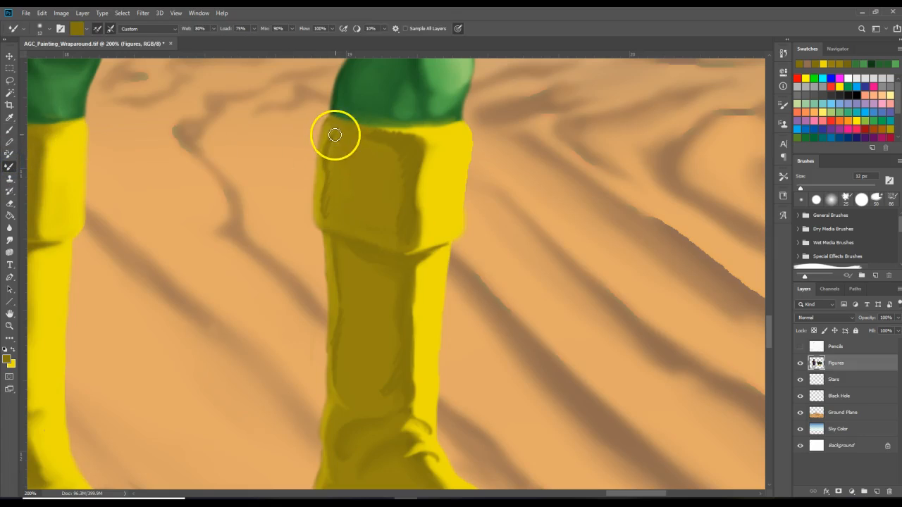
click(50, 29)
click(60, 58)
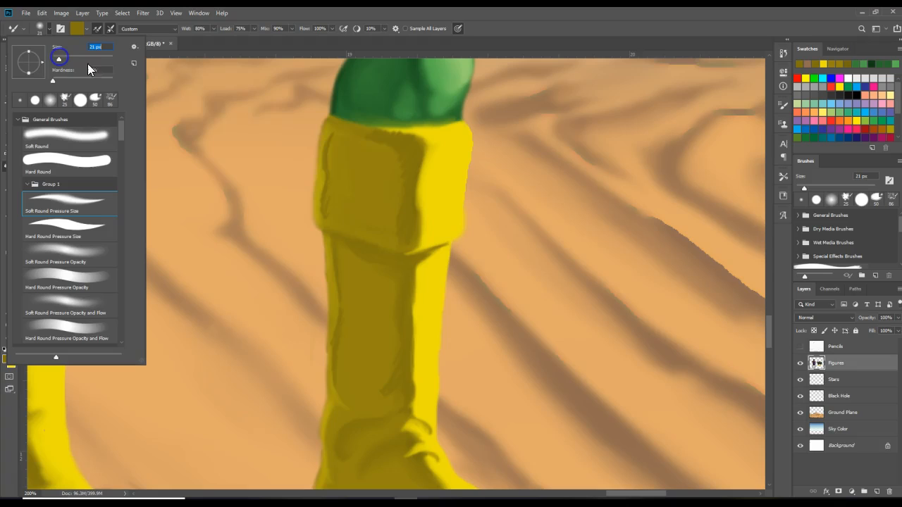
click(356, 146)
drag(327, 181, 327, 217)
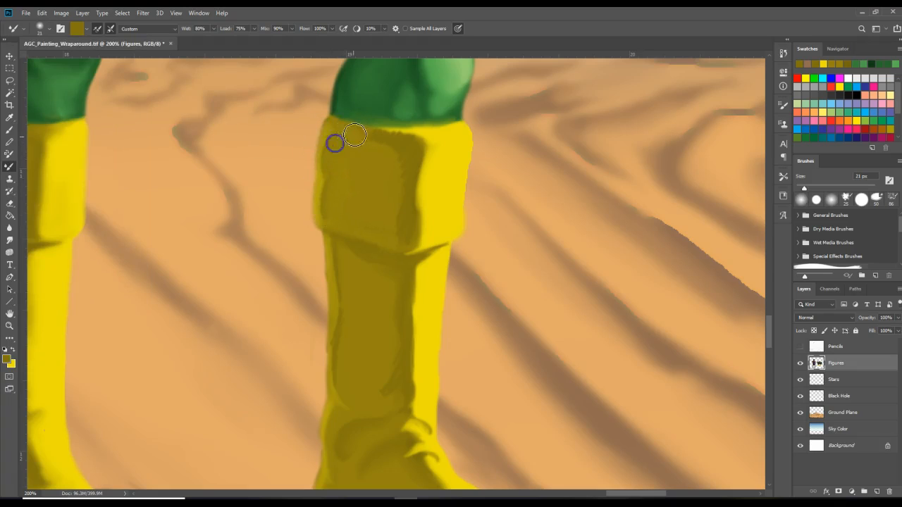
drag(390, 134, 414, 136)
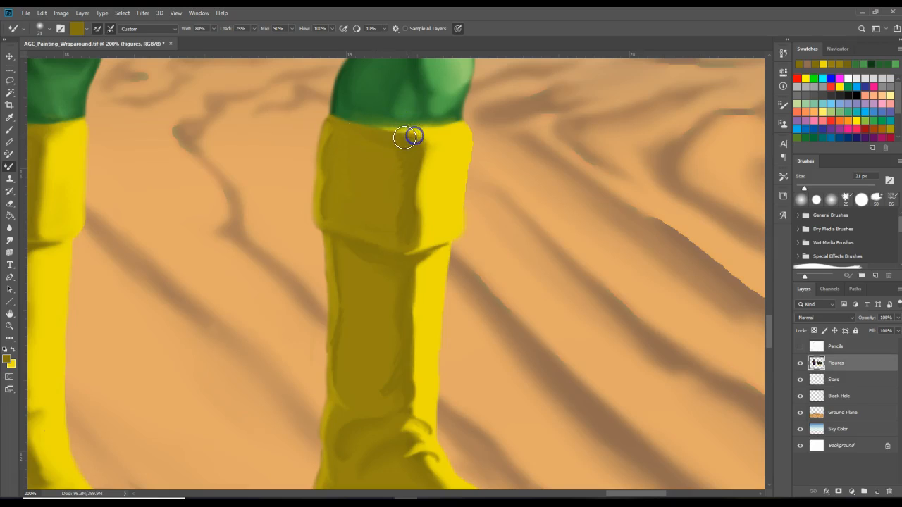
mouse_move(402, 169)
mouse_down()
mouse_move(468, 43)
mouse_move(460, 30)
mouse_move(382, 220)
mouse_move(371, 178)
mouse_move(404, 153)
mouse_up()
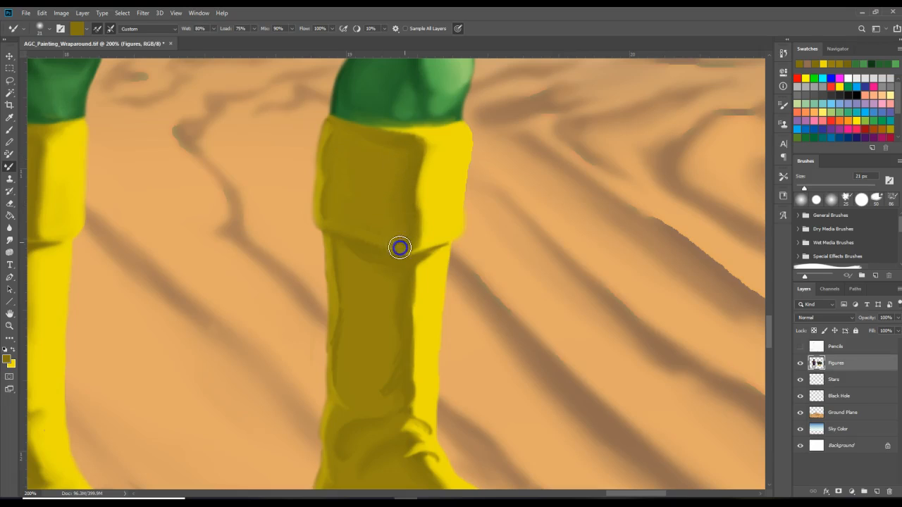
- Soften the shading under the cuff and along both sides of the boot's shaft with the Mixer Brush
mouse_move(398, 244)
mouse_down()
mouse_move(368, 228)
mouse_move(398, 227)
mouse_move(360, 222)
mouse_move(376, 261)
mouse_move(352, 254)
mouse_move(392, 275)
mouse_move(355, 255)
mouse_move(359, 265)
mouse_move(339, 244)
mouse_move(341, 338)
mouse_up()
drag(341, 338, 345, 312)
mouse_move(338, 355)
mouse_down()
mouse_move(334, 335)
mouse_move(336, 394)
mouse_move(335, 370)
mouse_move(351, 395)
mouse_move(337, 298)
mouse_move(338, 329)
mouse_move(389, 301)
mouse_up()
click(392, 362)
mouse_move(392, 362)
mouse_down()
mouse_move(375, 390)
mouse_move(373, 400)
mouse_move(402, 392)
mouse_up()
drag(420, 259, 429, 256)
drag(410, 308, 414, 294)
mouse_move(414, 333)
mouse_down()
mouse_move(412, 310)
mouse_move(412, 374)
mouse_up()
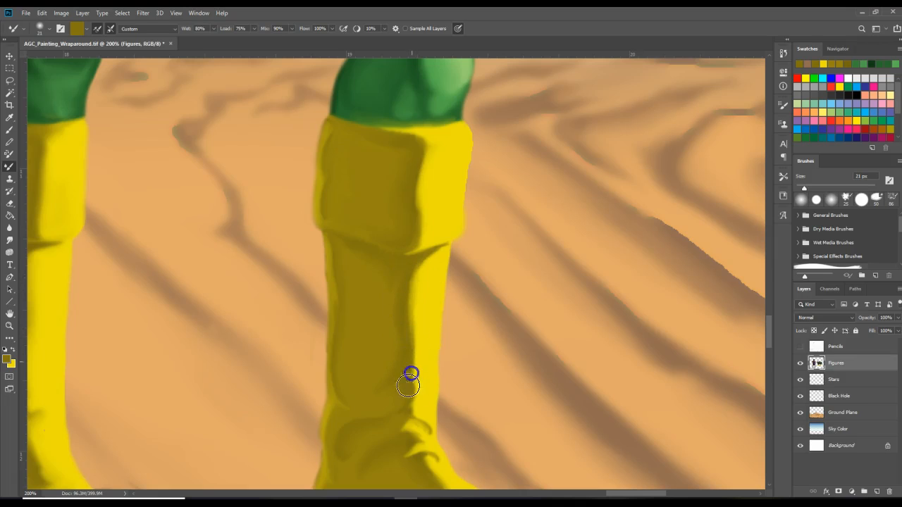
- Blend the shading where the lower shaft meets the ankle folds and along the boot's shadowed back edge
click(353, 343)
mouse_move(326, 393)
mouse_down()
mouse_move(352, 396)
mouse_move(343, 370)
mouse_move(357, 407)
mouse_move(337, 410)
mouse_move(345, 413)
mouse_move(330, 427)
mouse_move(335, 409)
mouse_move(327, 439)
mouse_move(344, 420)
mouse_move(336, 451)
mouse_up()
click(344, 464)
click(328, 438)
mouse_move(336, 417)
mouse_down()
mouse_move(330, 451)
mouse_move(346, 431)
mouse_up()
drag(404, 378, 393, 387)
- Smooth the color at the upper corner of the boot cuff's shadowed side with the Mixer Brush
mouse_move(363, 292)
mouse_down()
mouse_move(338, 240)
mouse_move(341, 247)
mouse_move(324, 240)
mouse_move(324, 206)
mouse_move(319, 213)
mouse_move(339, 187)
mouse_move(328, 157)
mouse_move(318, 186)
mouse_move(333, 175)
mouse_move(333, 129)
mouse_up()
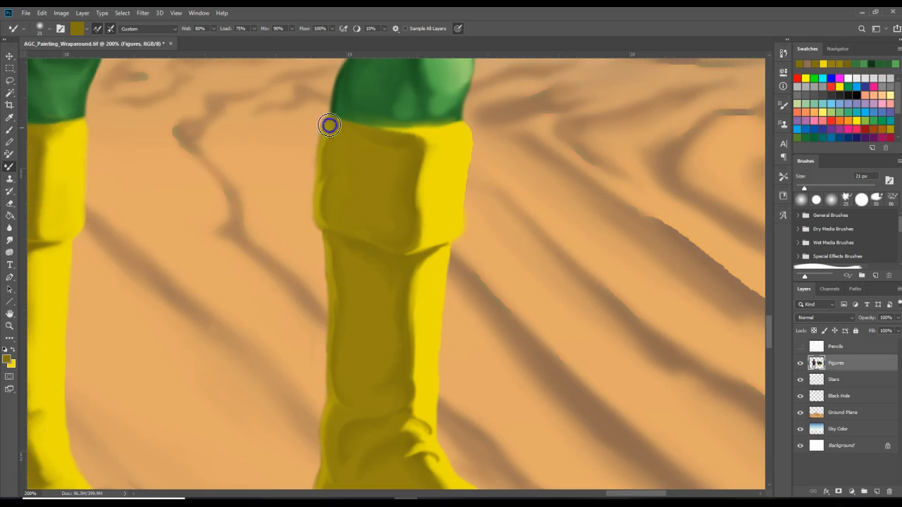
click(330, 123)
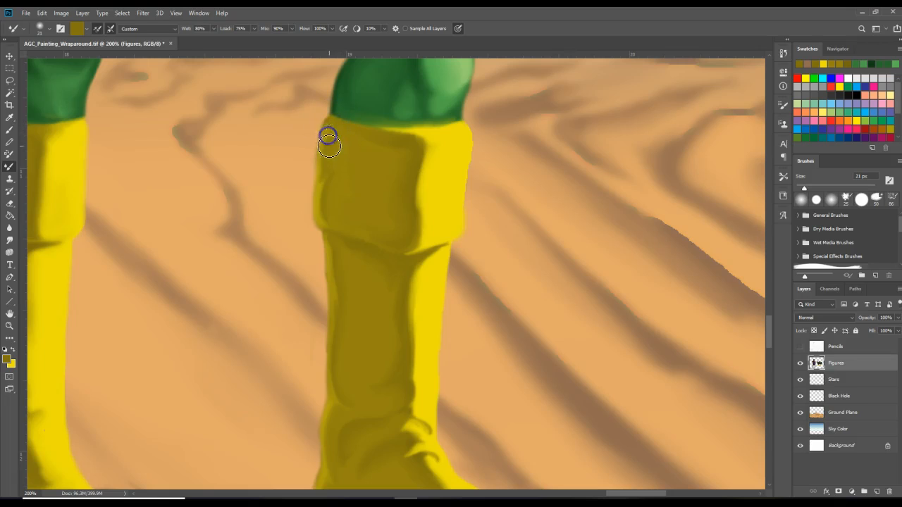
drag(338, 130, 319, 164)
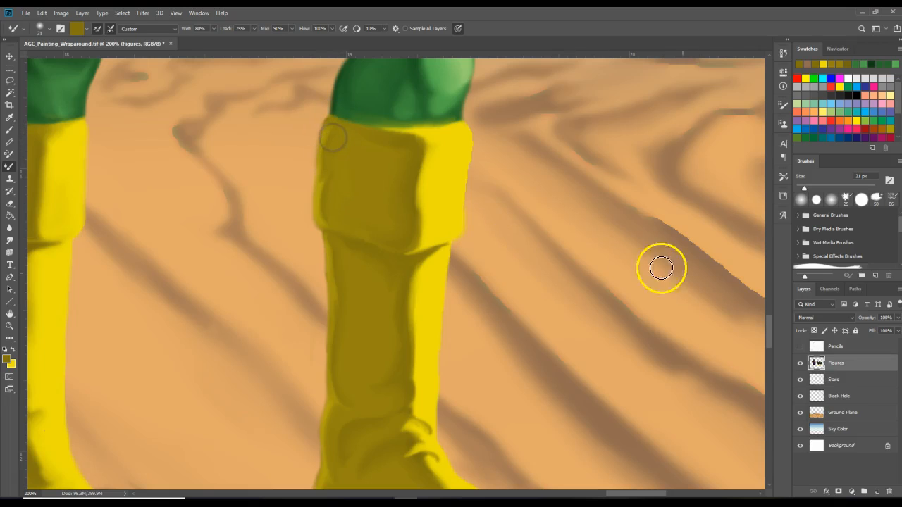
- Blend the shading on the boot's ankle and above the heel with the Mixer Brush
drag(771, 329, 770, 337)
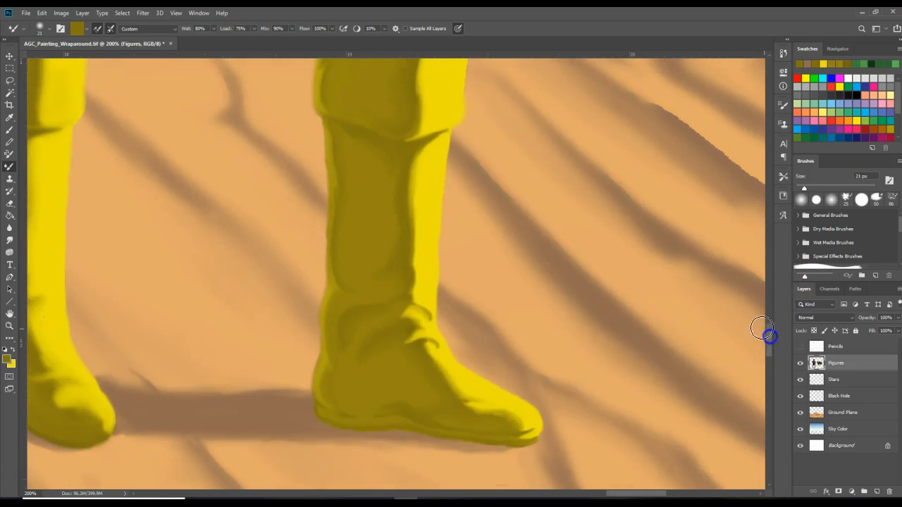
drag(336, 292, 332, 309)
drag(337, 369, 340, 351)
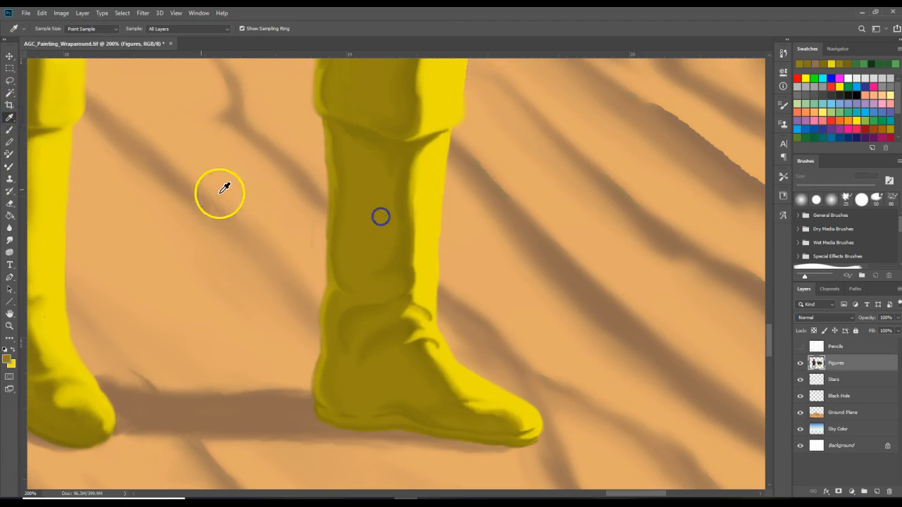
- Sample the shaft's dark yellow and paint it into the ankle fold with the 9 px Brush
click(10, 130)
drag(349, 350, 339, 341)
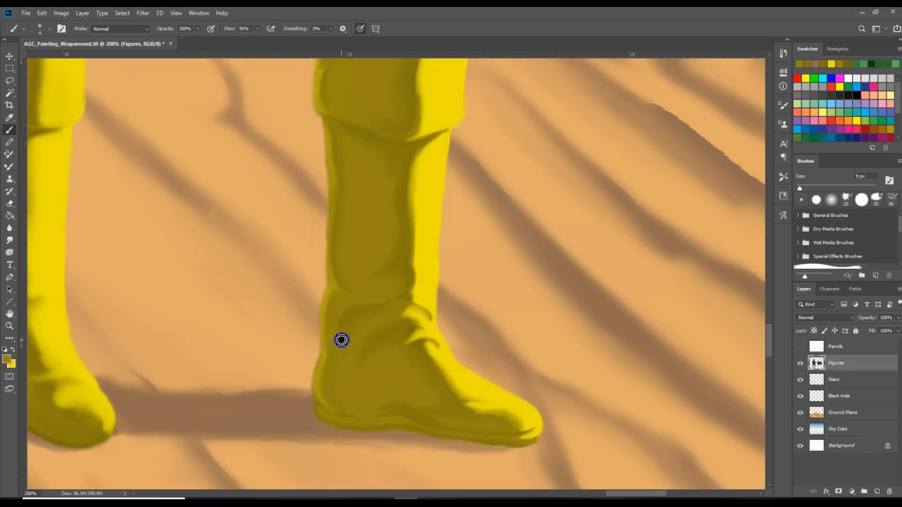
drag(350, 343, 341, 339)
- Swap to the bright yellow and paint along the outer lit edge and top rim of the boot's cuff and shaft
click(12, 350)
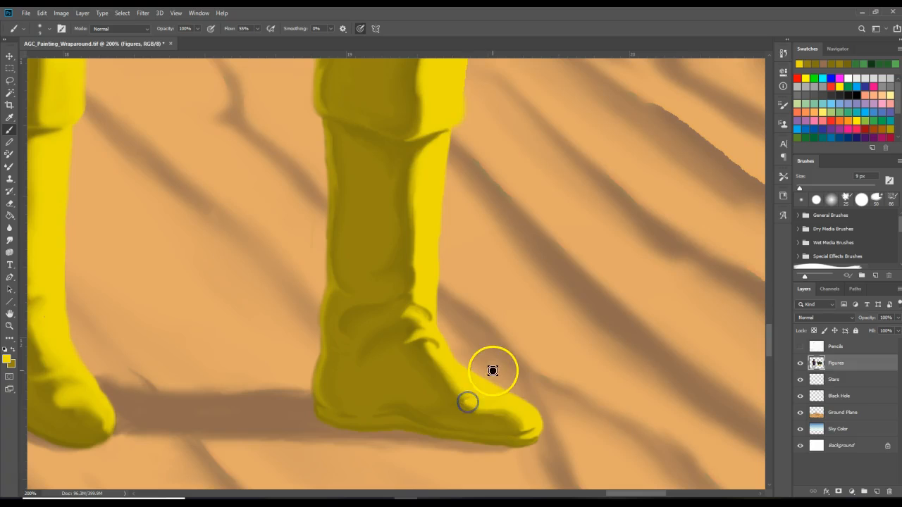
scroll(769, 340, up, 2)
scroll(770, 339, up, 2)
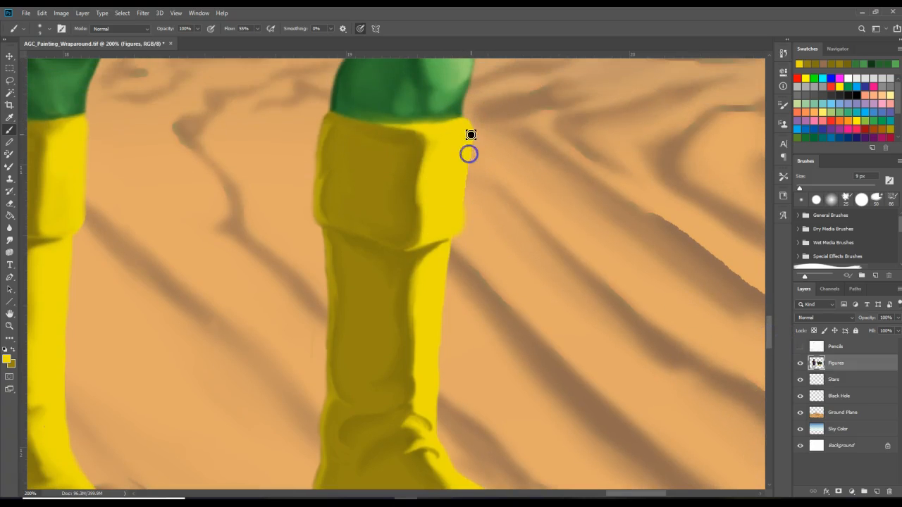
drag(472, 156, 462, 215)
mouse_move(441, 305)
mouse_down()
mouse_move(447, 260)
mouse_move(442, 296)
mouse_up()
drag(437, 364, 439, 334)
click(463, 120)
mouse_move(443, 130)
mouse_down()
mouse_move(411, 141)
mouse_move(382, 121)
mouse_move(458, 139)
mouse_move(419, 130)
mouse_up()
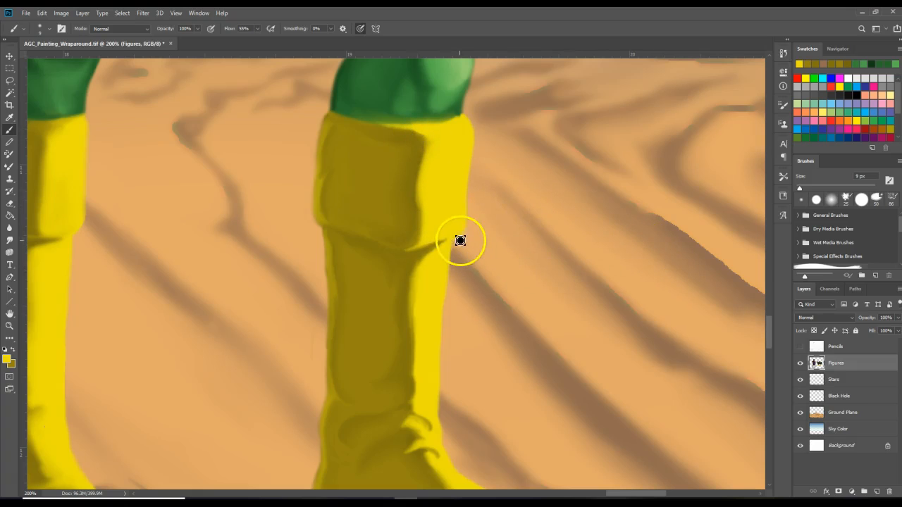
drag(469, 250, 461, 243)
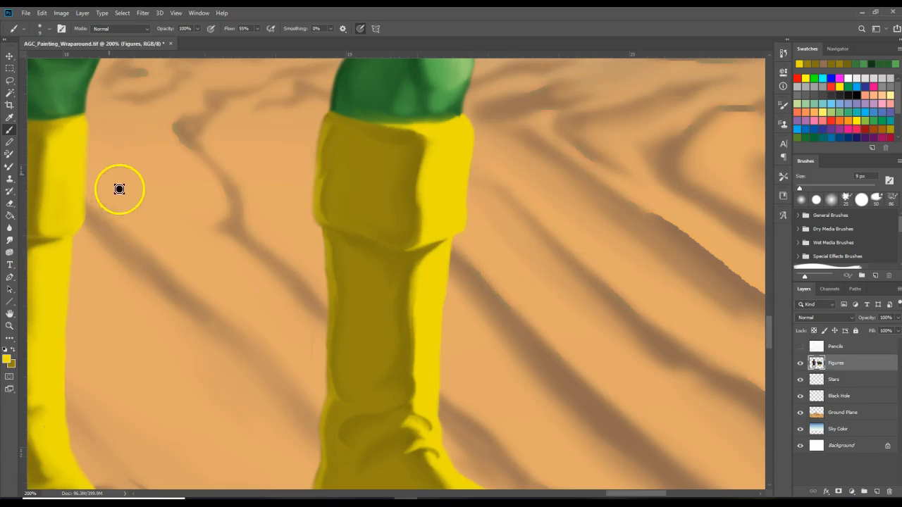
- Paint bright yellow along the lit edge of the woman's other boot, on its cuff and shaft
drag(83, 171, 85, 158)
click(84, 184)
click(84, 217)
drag(71, 273, 64, 320)
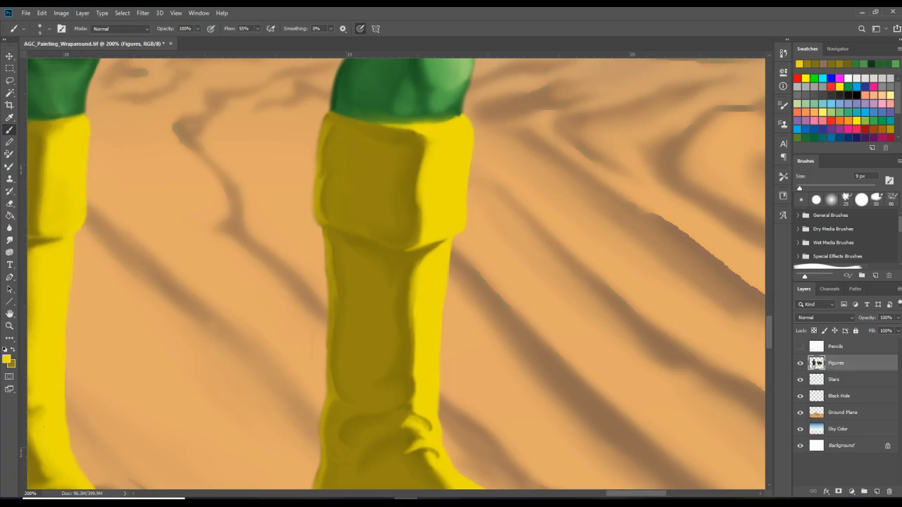
- Set the foreground color to pale yellow f9f3a3 and paint highlights with the 9 px Brush along the profile boot's lit cuff and shaft
click(9, 363)
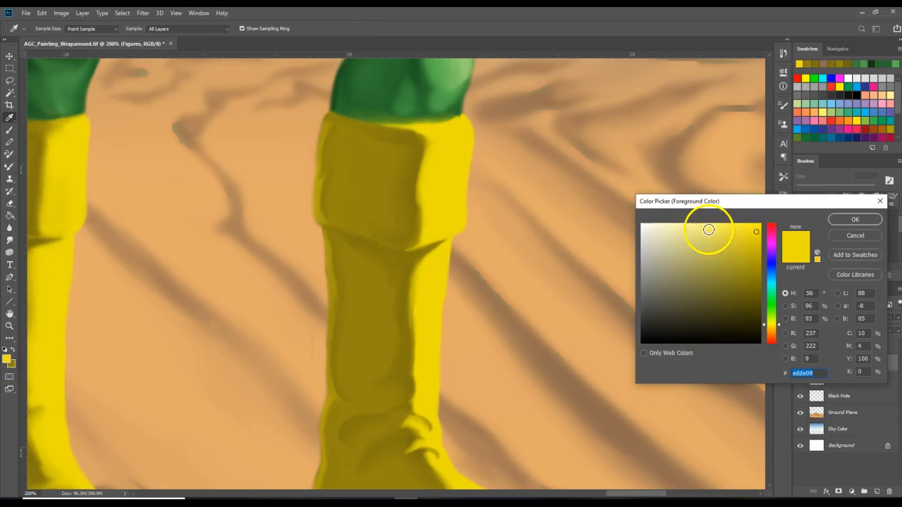
click(697, 230)
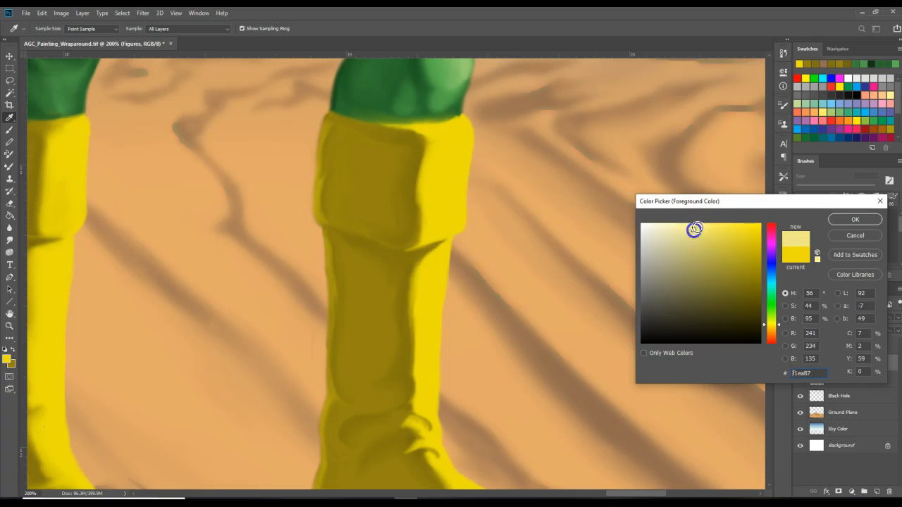
click(682, 225)
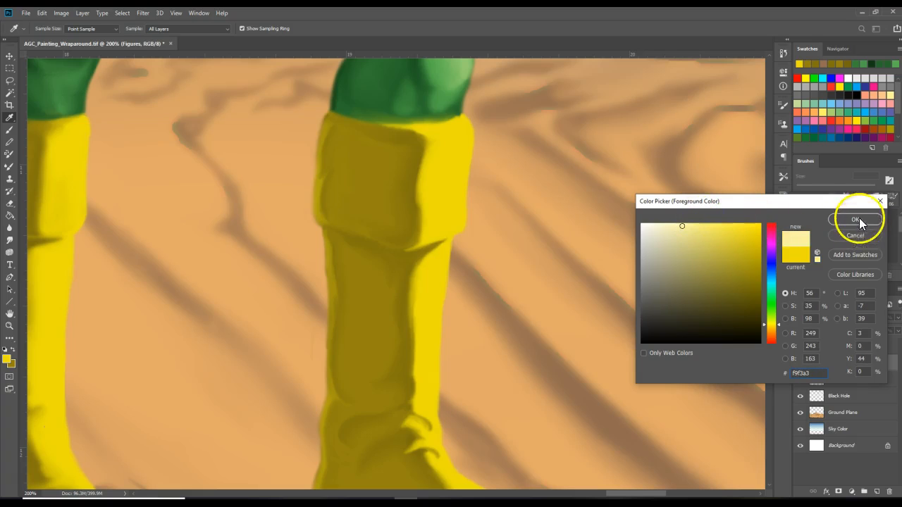
click(855, 220)
click(9, 131)
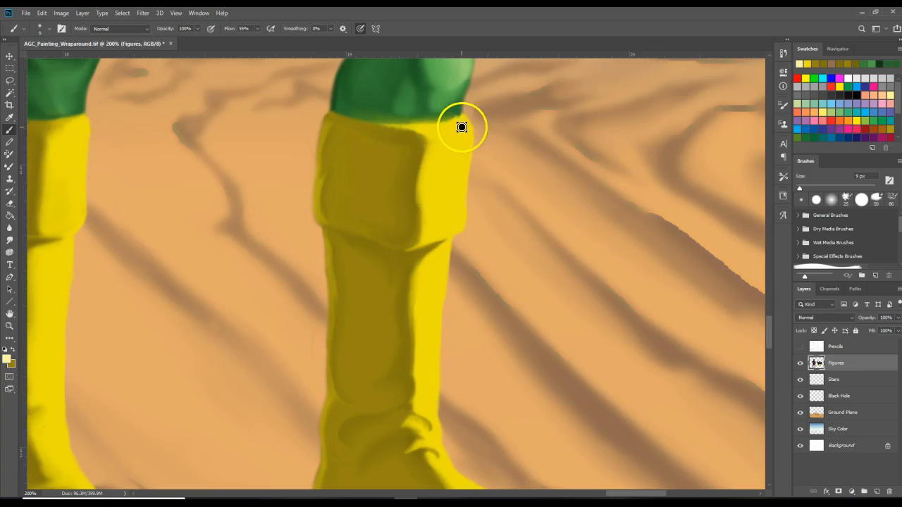
mouse_move(463, 157)
mouse_down()
mouse_move(465, 133)
mouse_move(465, 166)
mouse_up()
mouse_move(457, 209)
mouse_down()
mouse_move(453, 286)
mouse_move(447, 260)
mouse_move(426, 355)
mouse_move(432, 420)
mouse_up()
mouse_move(426, 386)
mouse_down()
mouse_move(430, 377)
mouse_move(434, 441)
mouse_move(428, 389)
mouse_up()
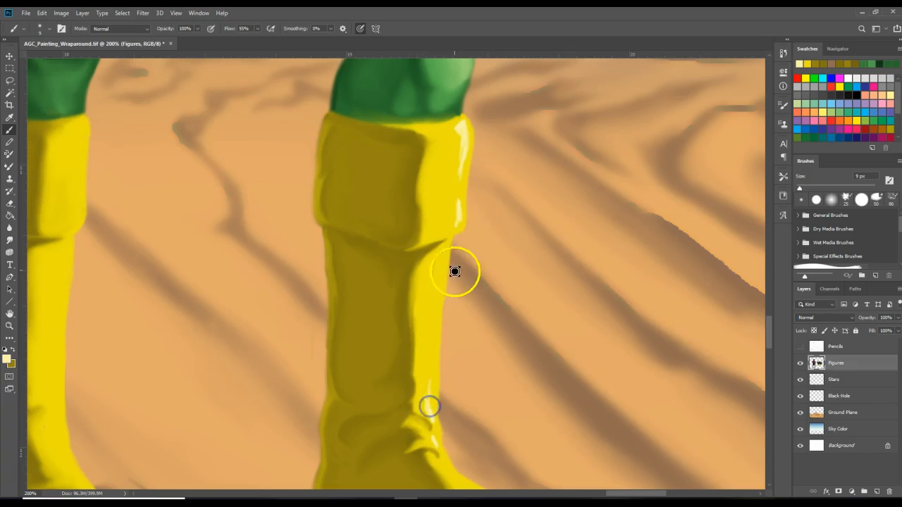
drag(461, 128, 457, 123)
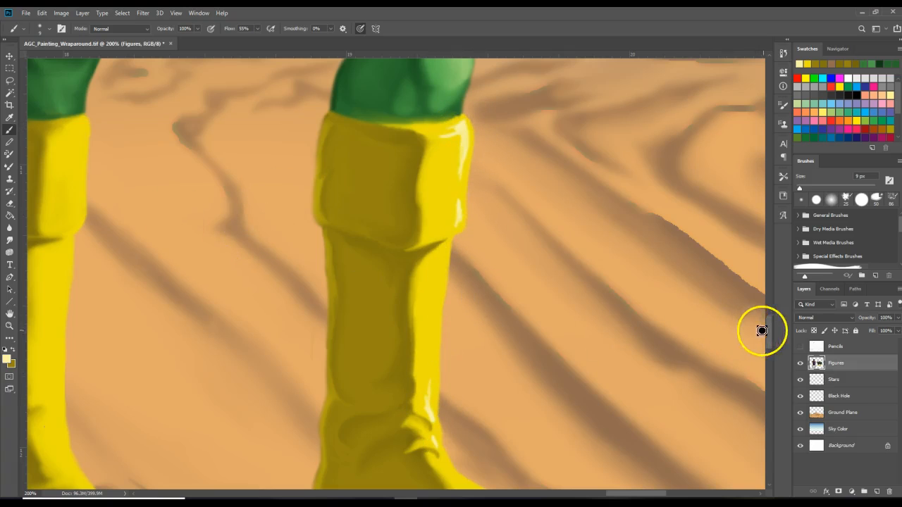
- Paint pale yellow highlights over the instep and toe of the boot seen in profile
drag(770, 333, 769, 345)
drag(455, 336, 485, 356)
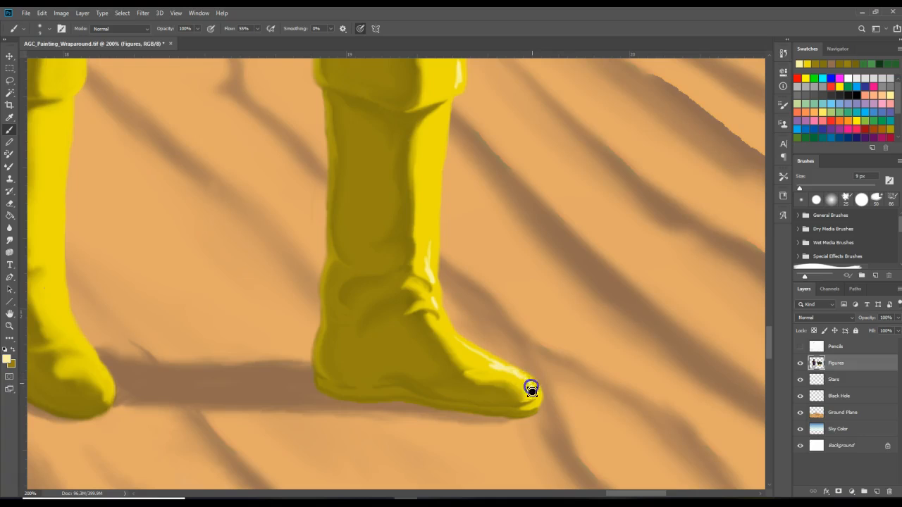
click(439, 308)
- Paint pale yellow highlights along the lit edge of the woman's other boot, on its foot, ankle and shaft
drag(61, 294, 57, 287)
drag(69, 326, 92, 363)
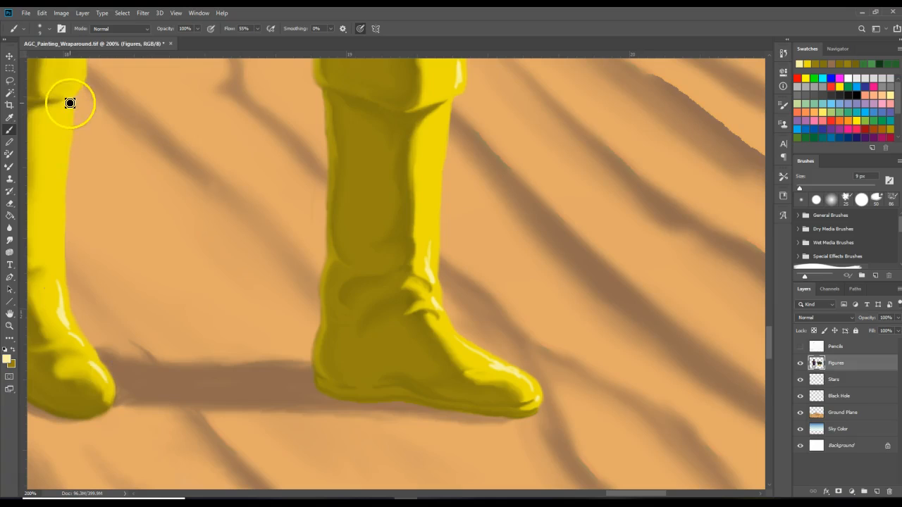
drag(66, 114, 55, 184)
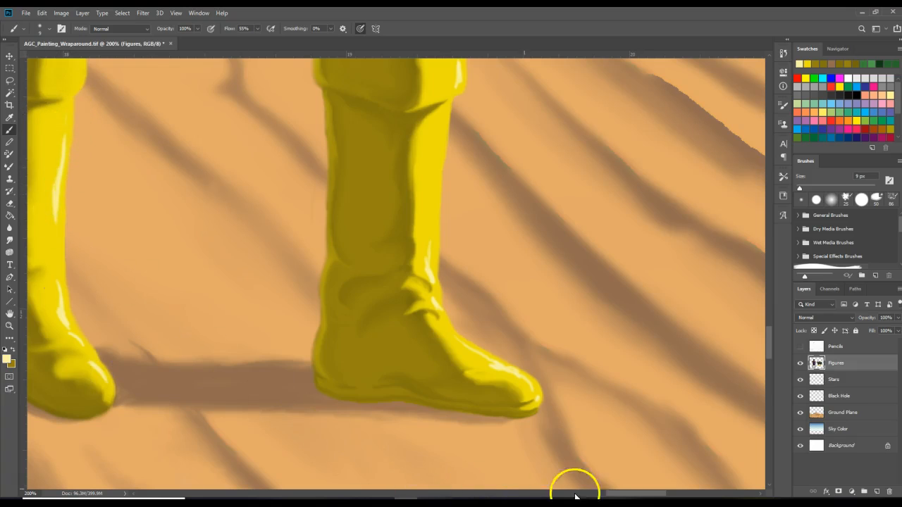
drag(626, 496, 612, 496)
click(230, 214)
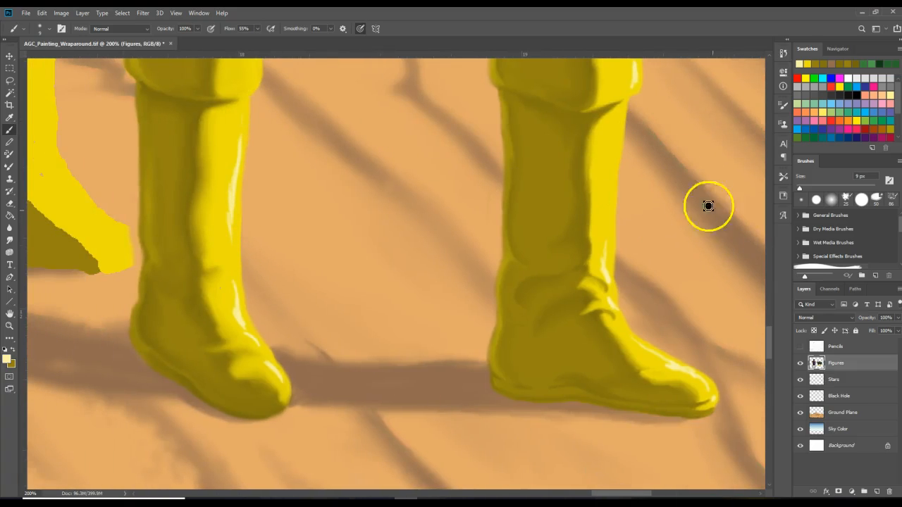
- Add a pale yellow highlight down the lit side and upper corner of the other boot's cuff
drag(769, 343, 768, 328)
click(251, 113)
drag(257, 116, 251, 176)
drag(245, 120, 251, 108)
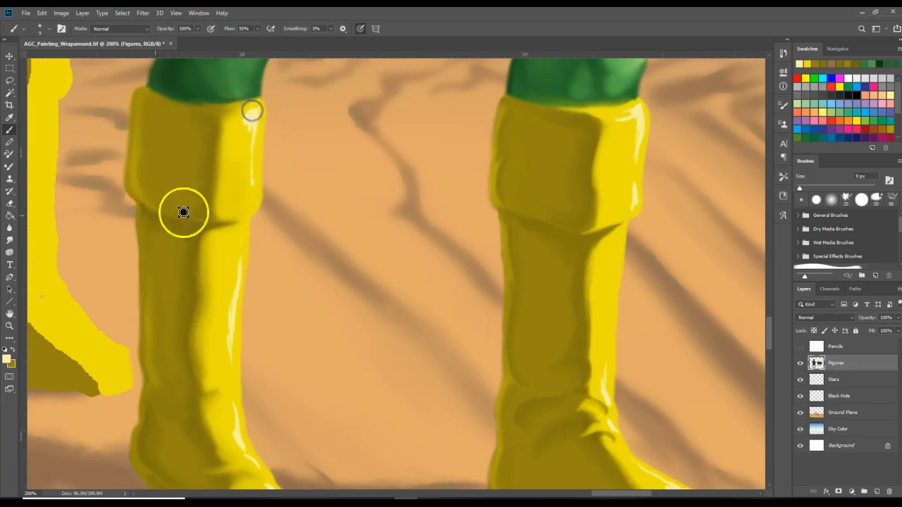
- Sample the shaft's bright yellow and blend that boot's cuff, shaft and ankle highlights with the 21 px Mixer Brush
click(13, 350)
click(9, 117)
click(223, 276)
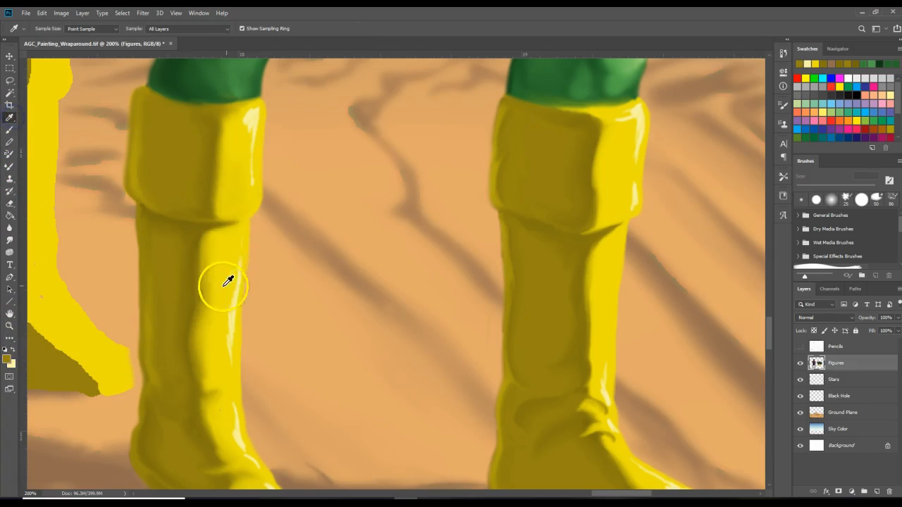
click(11, 169)
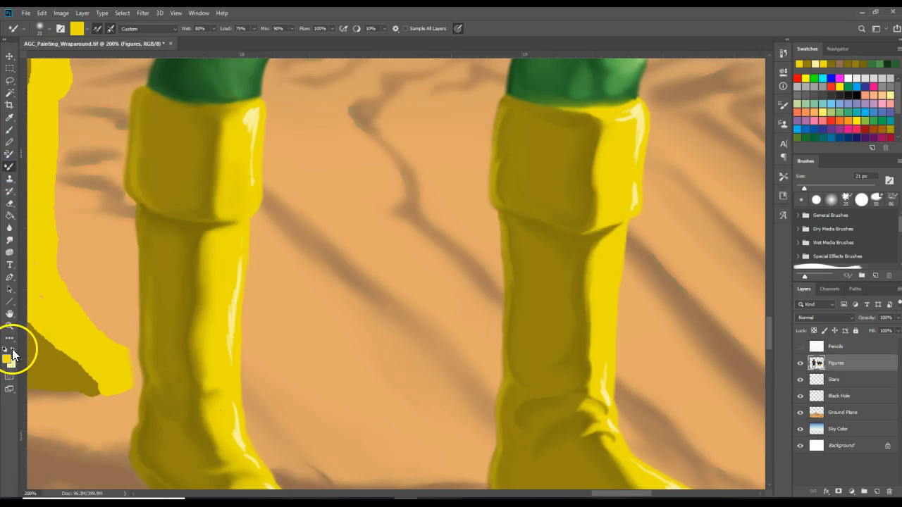
mouse_move(245, 165)
mouse_down()
mouse_move(241, 270)
mouse_move(226, 324)
mouse_move(230, 379)
mouse_up()
click(246, 127)
drag(226, 346, 230, 441)
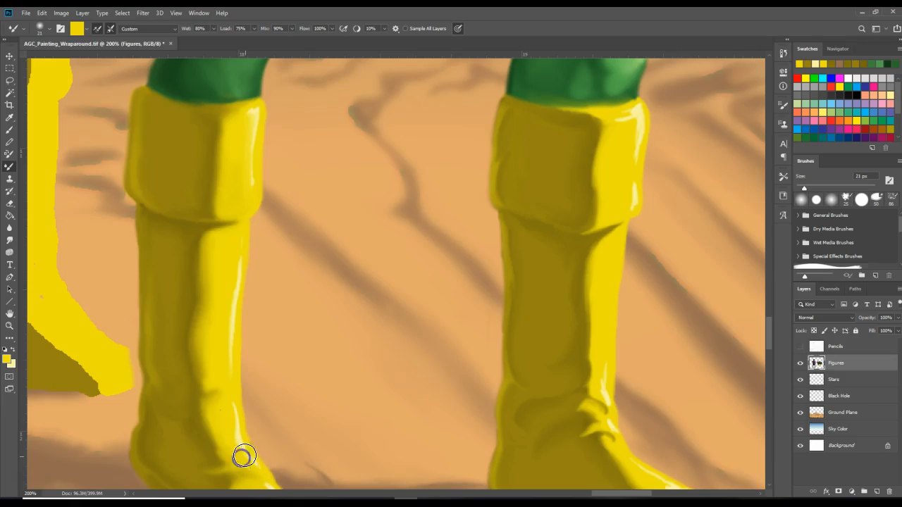
drag(233, 423, 229, 383)
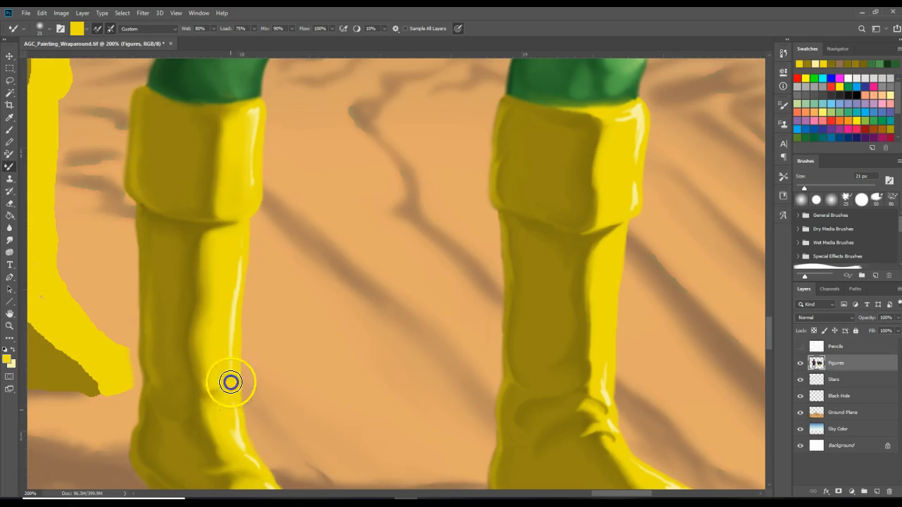
- Blend the pale highlights on the profile boot's cuff into the surrounding bright yellow with the Mixer Brush
mouse_move(621, 112)
mouse_down()
mouse_move(630, 163)
mouse_move(636, 144)
mouse_up()
click(637, 107)
click(632, 196)
drag(632, 196, 628, 209)
click(630, 208)
drag(632, 125, 637, 108)
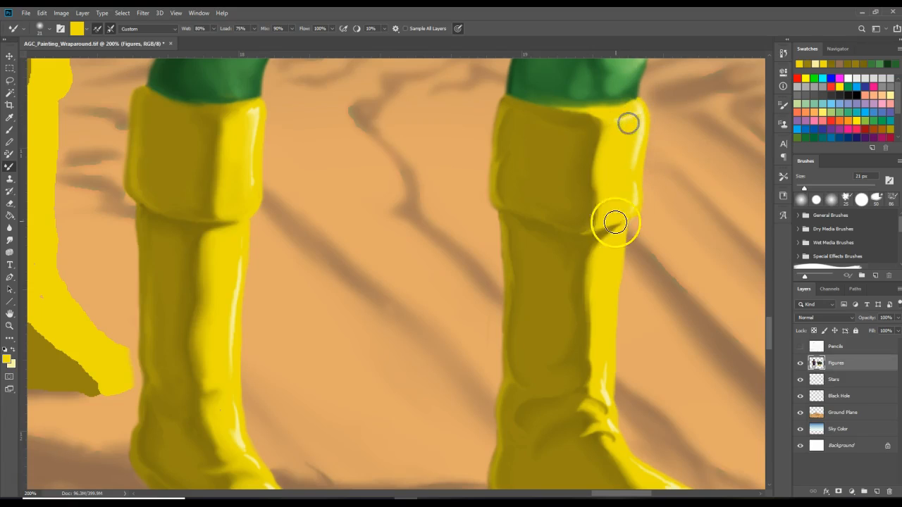
- Blend the highlights on the profile boot's lower shaft, instep and toe, and on the other boot's foot
drag(769, 327, 769, 344)
mouse_move(605, 222)
mouse_down()
mouse_move(600, 229)
mouse_move(605, 200)
mouse_up()
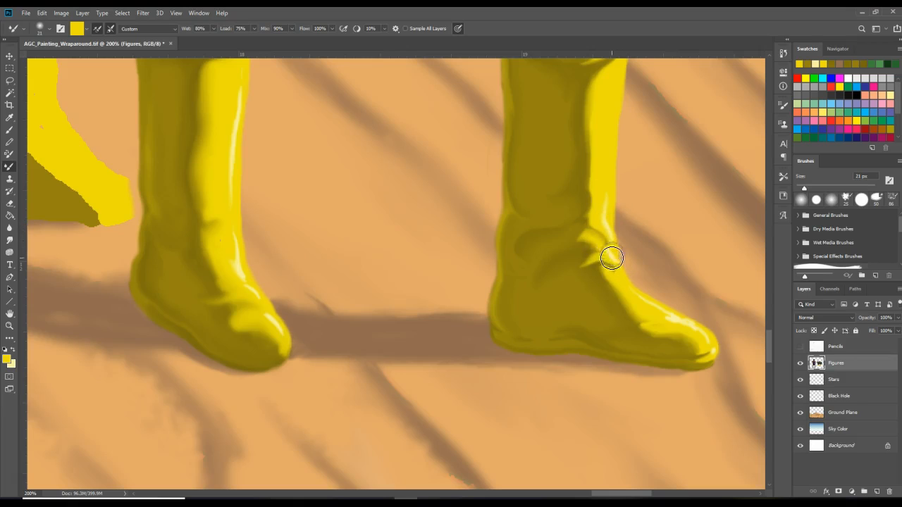
mouse_move(609, 256)
mouse_down()
mouse_move(658, 318)
mouse_move(702, 328)
mouse_move(679, 321)
mouse_move(714, 353)
mouse_move(654, 313)
mouse_move(685, 328)
mouse_move(689, 313)
mouse_move(655, 311)
mouse_move(669, 291)
mouse_up()
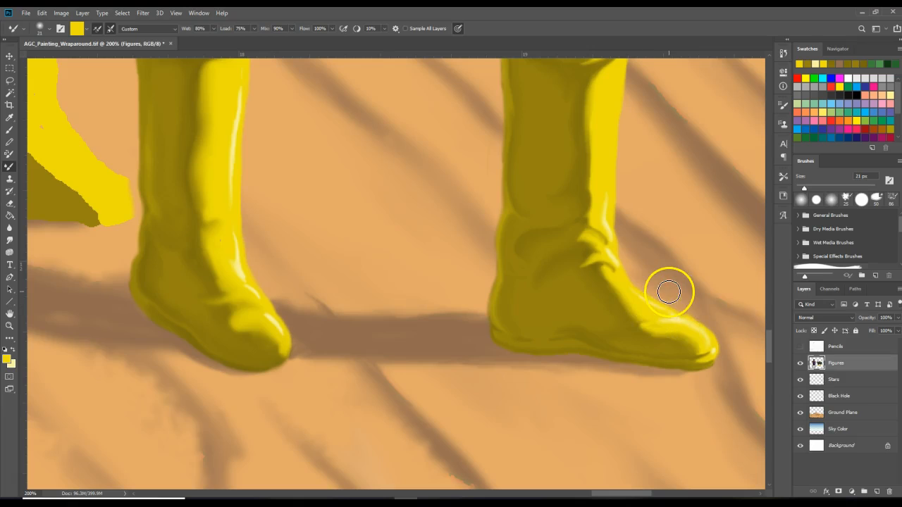
mouse_move(250, 290)
mouse_down()
mouse_move(277, 298)
mouse_move(273, 323)
mouse_move(251, 319)
mouse_move(276, 333)
mouse_move(249, 323)
mouse_move(278, 341)
mouse_move(243, 324)
mouse_move(271, 349)
mouse_move(279, 344)
mouse_move(269, 333)
mouse_move(282, 353)
mouse_move(294, 340)
mouse_move(290, 307)
mouse_move(261, 317)
mouse_move(281, 331)
mouse_up()
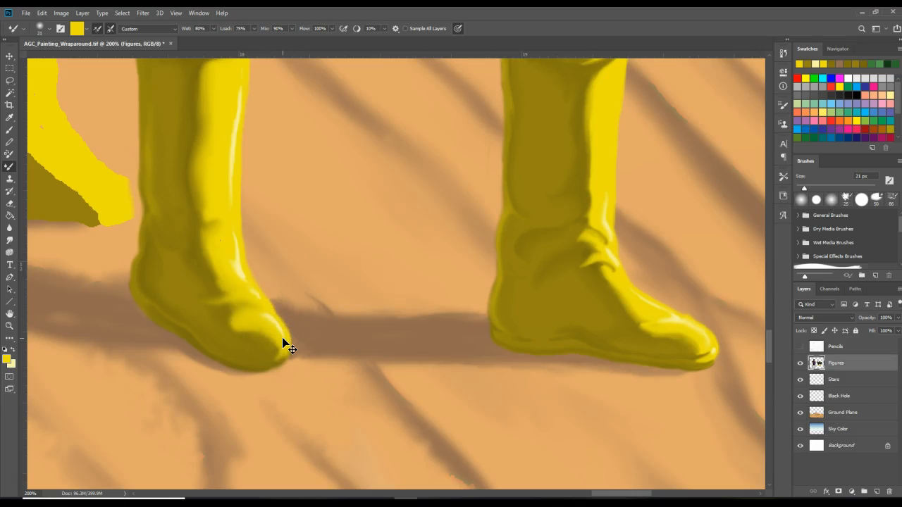
- Touch up the shaft and cuff beside the other boot's highlight with bright yellow, and blend the fold under the profile boot's cuff
key(ctrl+0)
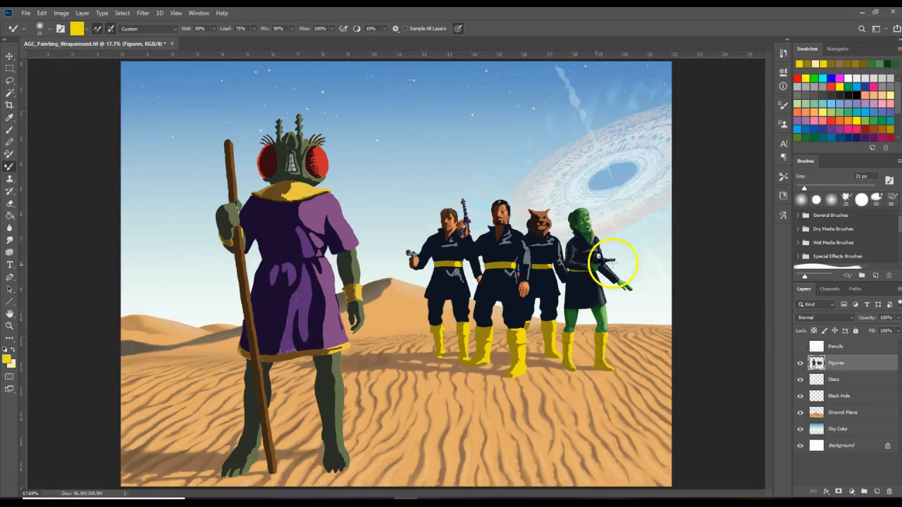
click(10, 325)
drag(479, 325, 690, 344)
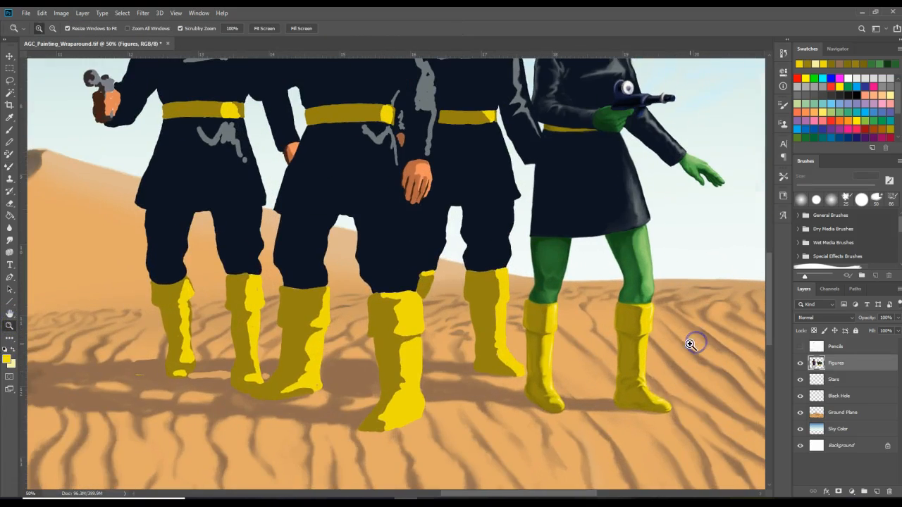
drag(566, 493, 594, 491)
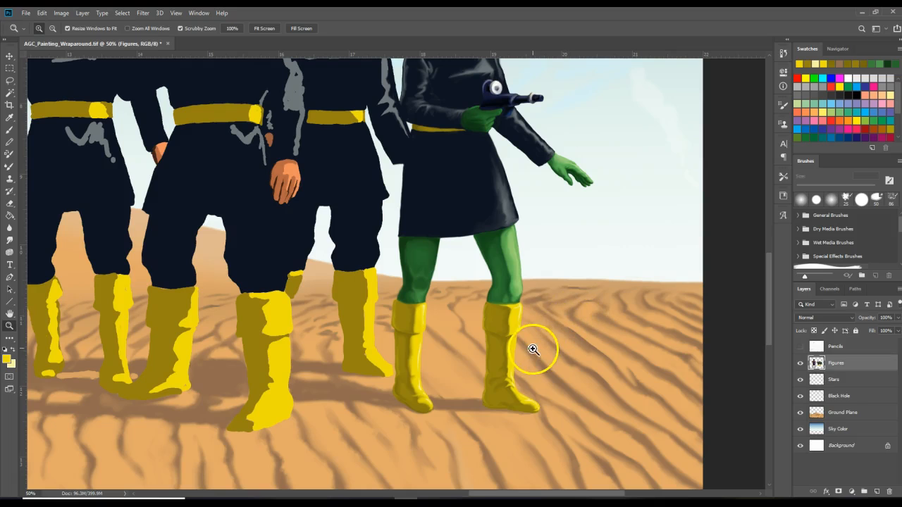
click(444, 358)
click(445, 358)
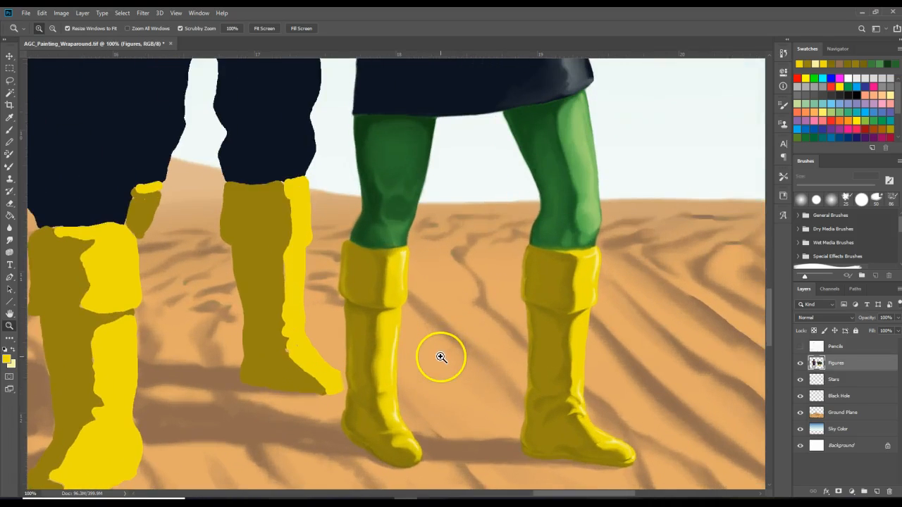
click(439, 356)
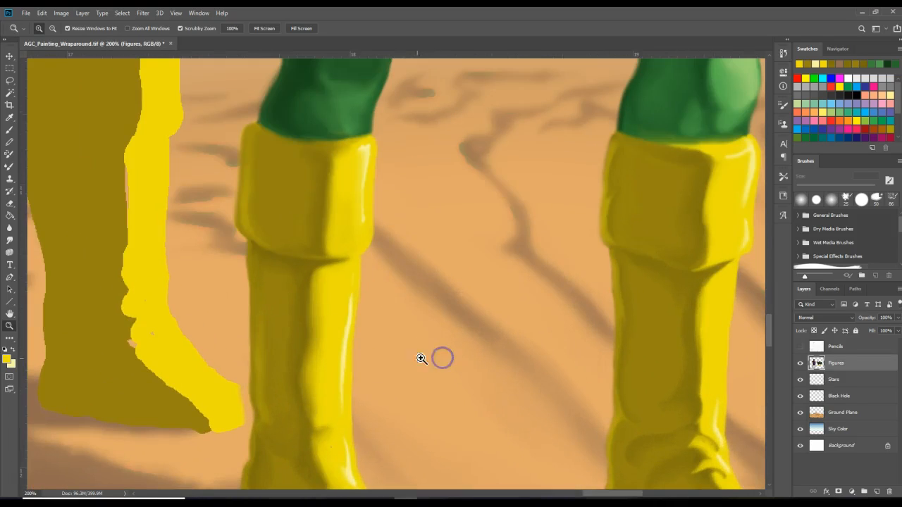
click(10, 130)
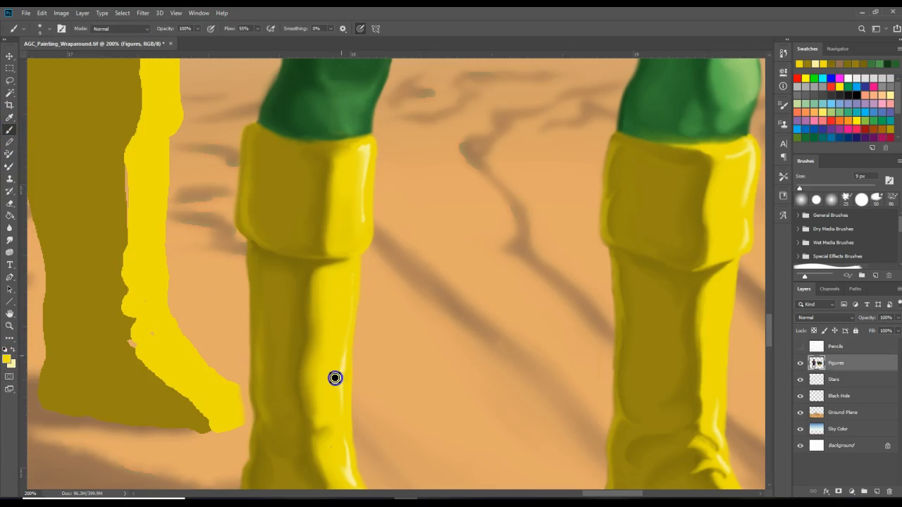
mouse_move(338, 369)
mouse_down()
mouse_move(366, 201)
mouse_move(364, 211)
mouse_move(348, 205)
mouse_move(343, 240)
mouse_move(351, 177)
mouse_move(346, 237)
mouse_move(322, 211)
mouse_move(350, 238)
mouse_move(349, 230)
mouse_move(345, 243)
mouse_move(350, 159)
mouse_up()
click(9, 166)
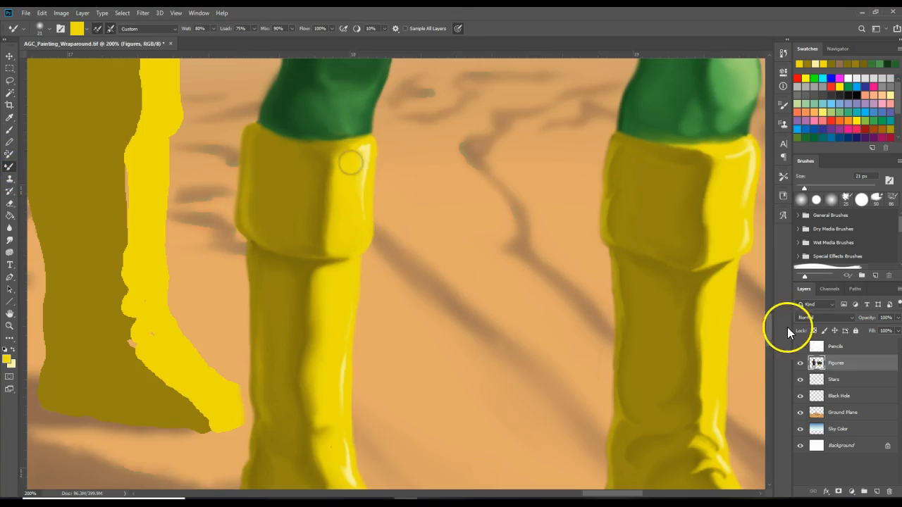
drag(722, 262, 713, 268)
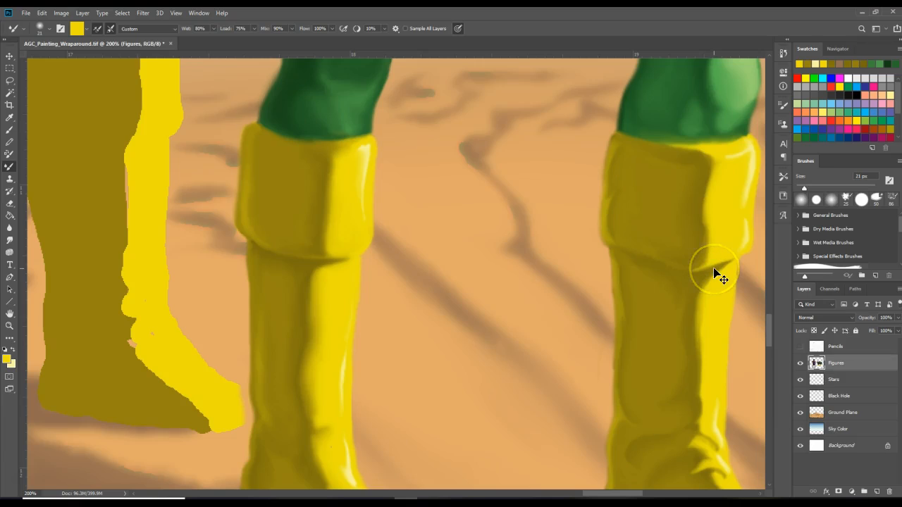
- Review the whole illustration and examine the heads of the green woman and the flat-colored bear-like figure beside her up close
key(ctrl+0)
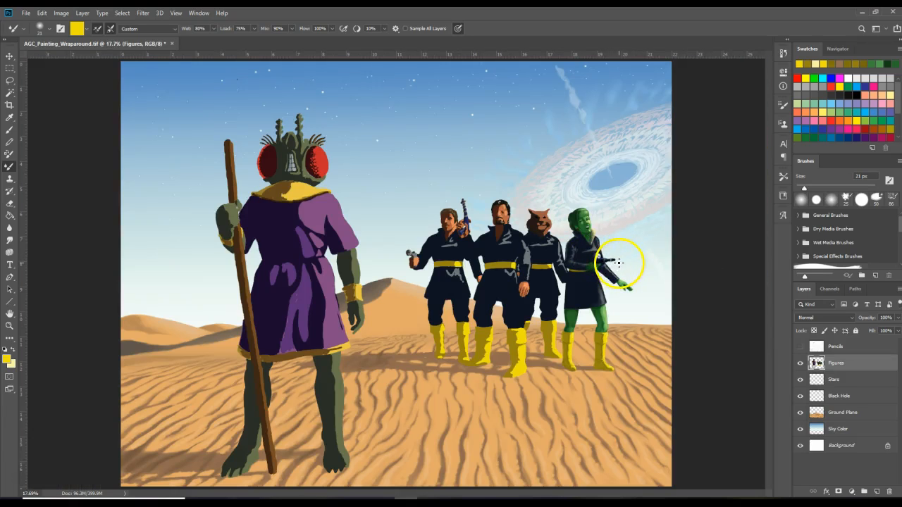
click(10, 326)
drag(577, 280, 588, 203)
click(525, 119)
click(526, 120)
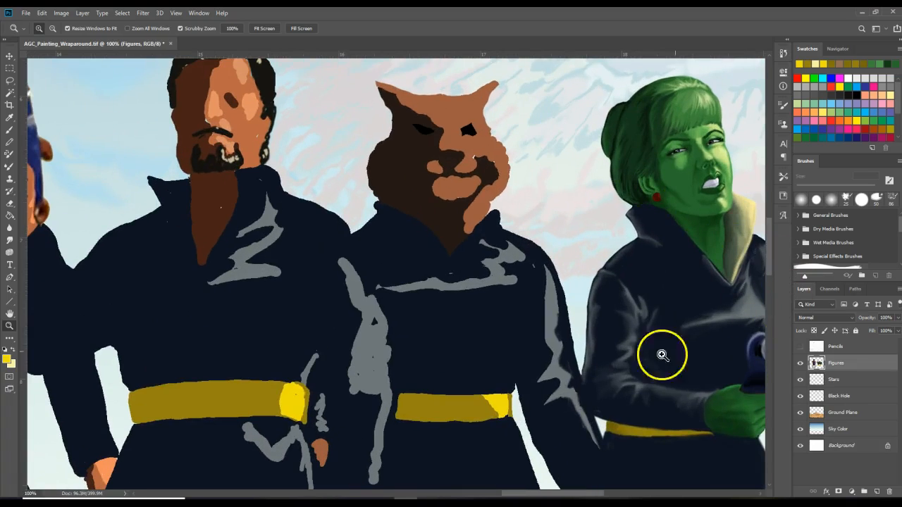
drag(544, 494, 557, 494)
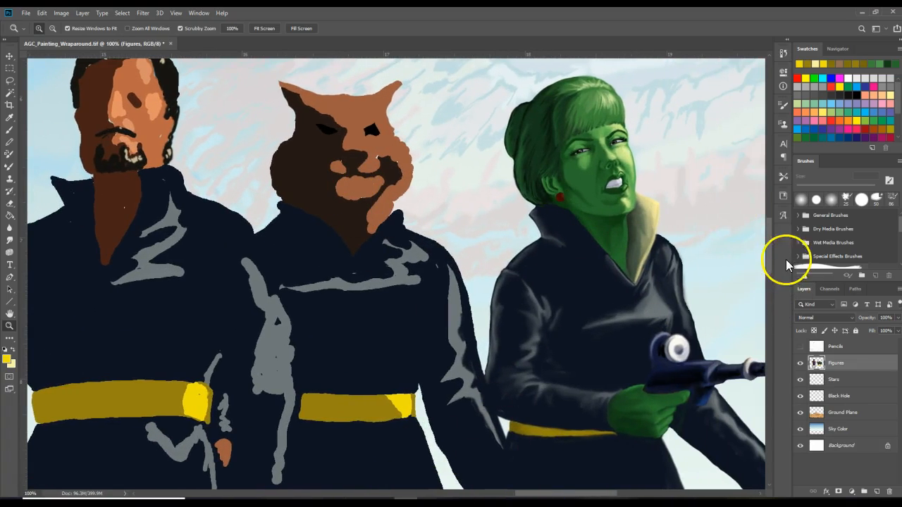
scroll(771, 249, up, 3)
click(375, 225)
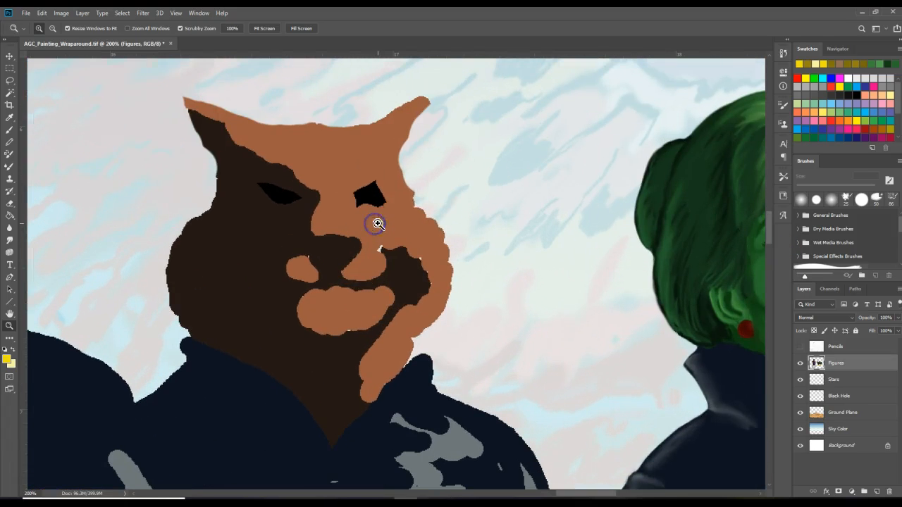
alt+click(571, 202)
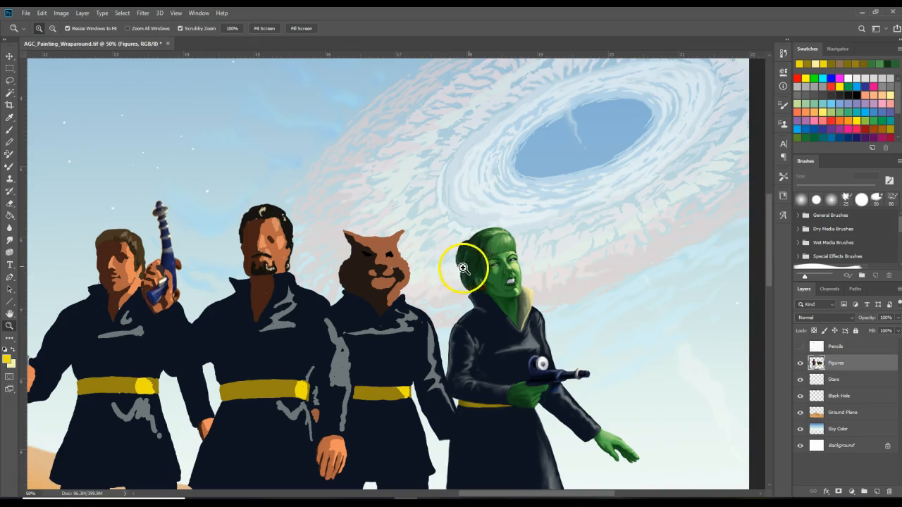
click(504, 266)
click(503, 266)
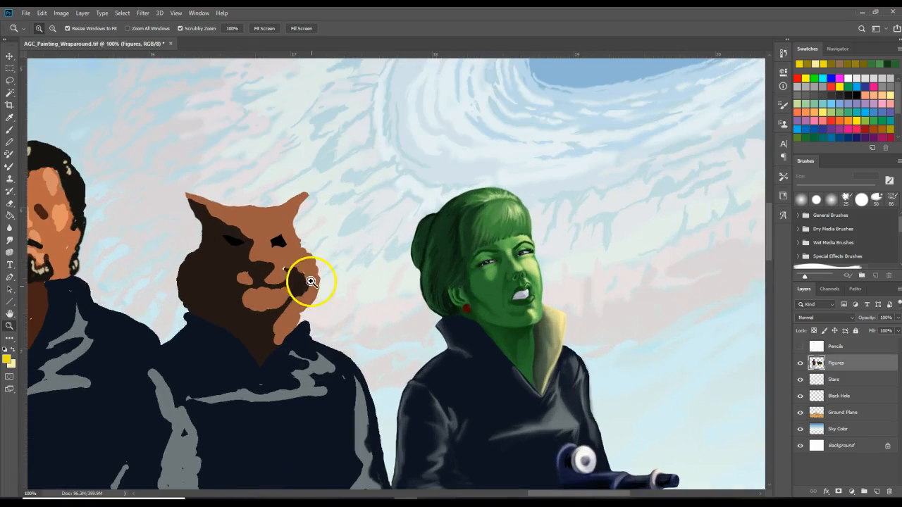
drag(576, 493, 560, 493)
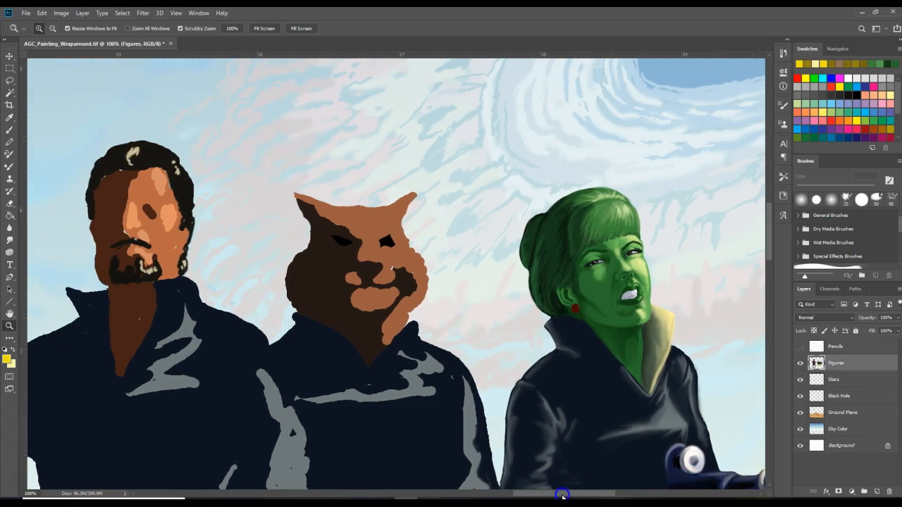
click(497, 296)
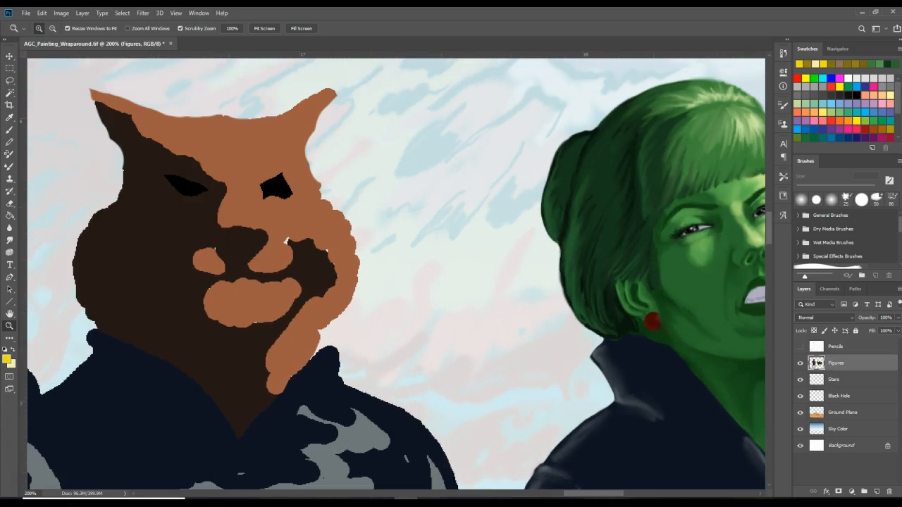
- Sample the black of the bear-like figure's eye and the rusty brown of its forehead as the two painting colors
mouse_move(574, 496)
mouse_down()
mouse_move(557, 494)
mouse_move(586, 495)
mouse_move(572, 496)
mouse_up()
drag(619, 495, 629, 494)
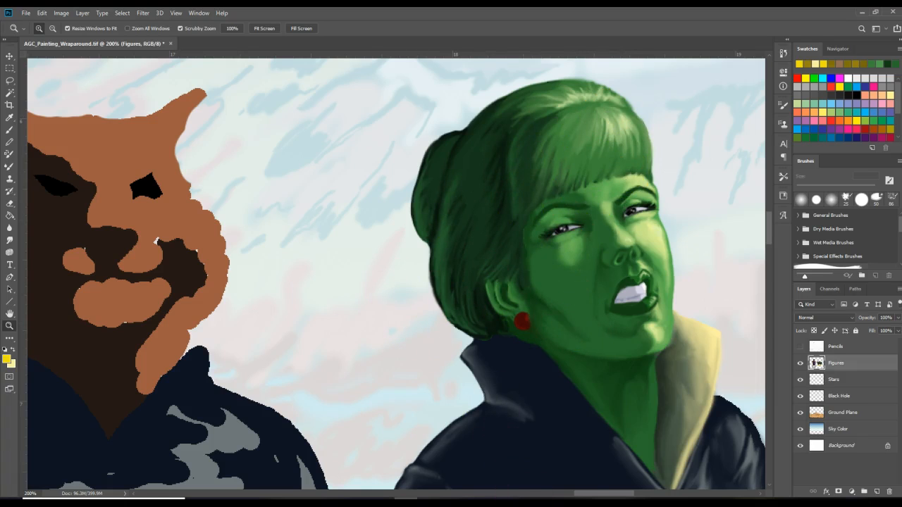
drag(578, 494, 564, 498)
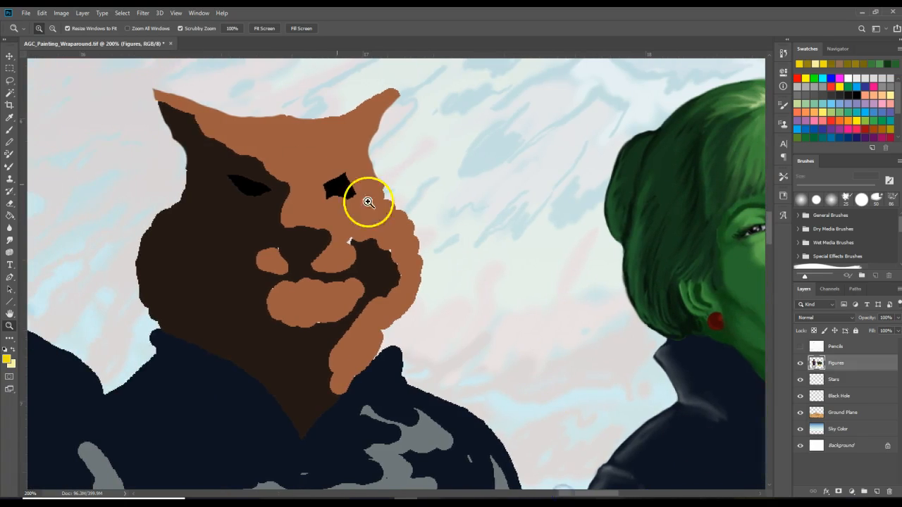
click(9, 119)
click(248, 186)
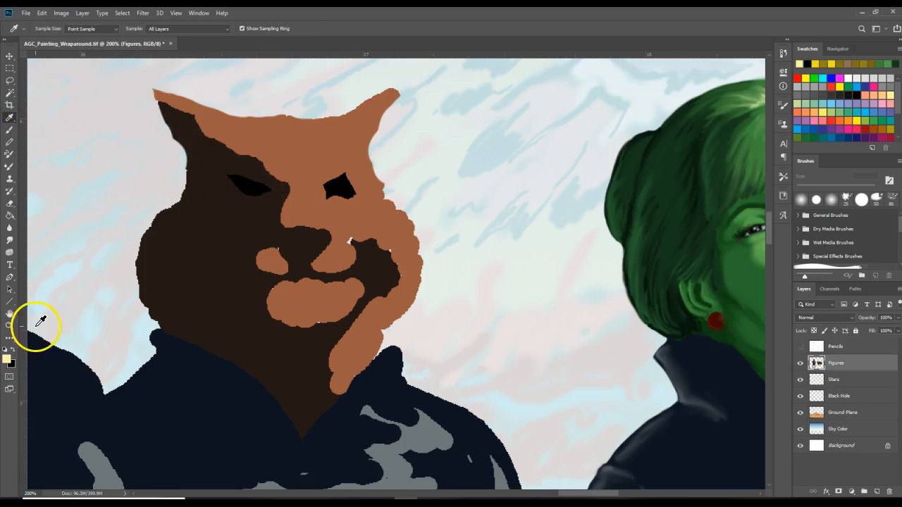
click(350, 150)
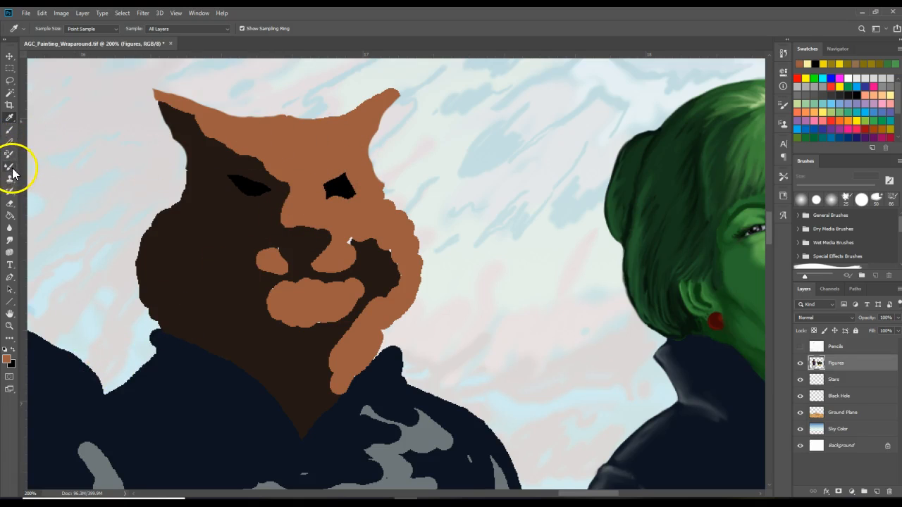
- Sharpen the bear-like figure's ears and clean up its muzzle and lit temple in rusty brown with a 9 px brush
click(11, 132)
mouse_move(344, 115)
mouse_down()
mouse_move(396, 90)
mouse_move(375, 96)
mouse_move(430, 88)
mouse_move(401, 88)
mouse_move(380, 119)
mouse_move(399, 92)
mouse_move(367, 150)
mouse_move(391, 101)
mouse_move(379, 162)
mouse_move(369, 157)
mouse_move(388, 210)
mouse_move(349, 239)
mouse_move(383, 240)
mouse_move(392, 252)
mouse_move(351, 263)
mouse_move(348, 246)
mouse_move(357, 265)
mouse_move(326, 268)
mouse_move(350, 269)
mouse_up()
mouse_move(328, 265)
mouse_down()
mouse_move(274, 254)
mouse_move(287, 269)
mouse_move(287, 258)
mouse_move(286, 271)
mouse_move(259, 253)
mouse_move(316, 295)
mouse_move(330, 287)
mouse_move(305, 282)
mouse_move(329, 285)
mouse_up()
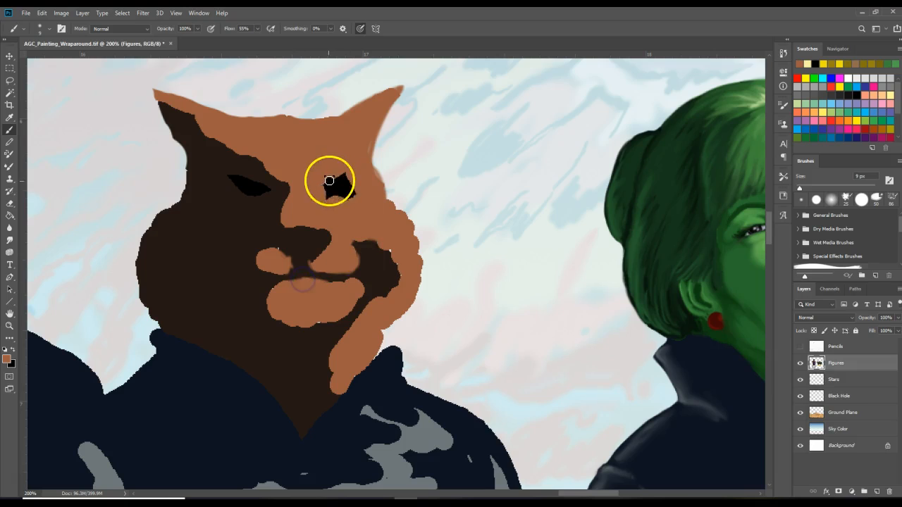
drag(396, 210, 398, 213)
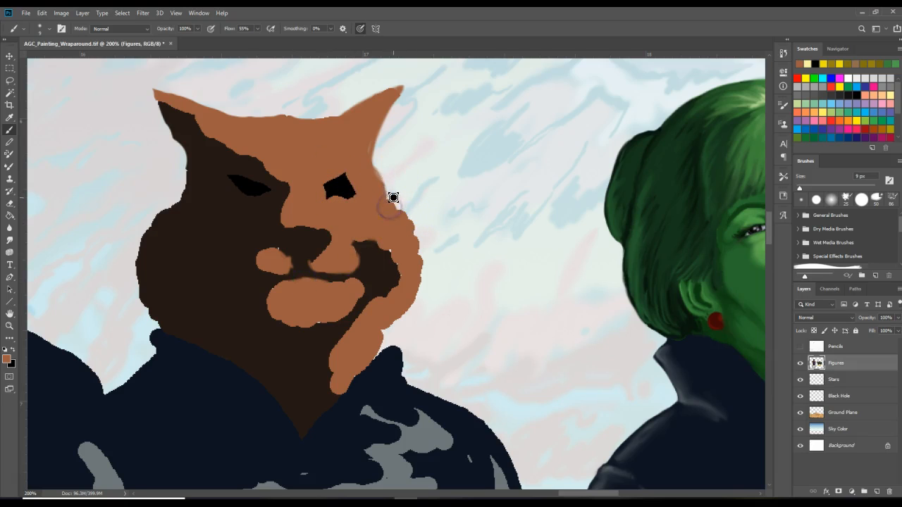
drag(201, 125, 205, 130)
drag(153, 87, 183, 154)
mouse_move(378, 177)
mouse_down()
mouse_move(368, 165)
mouse_move(374, 135)
mouse_move(394, 204)
mouse_up()
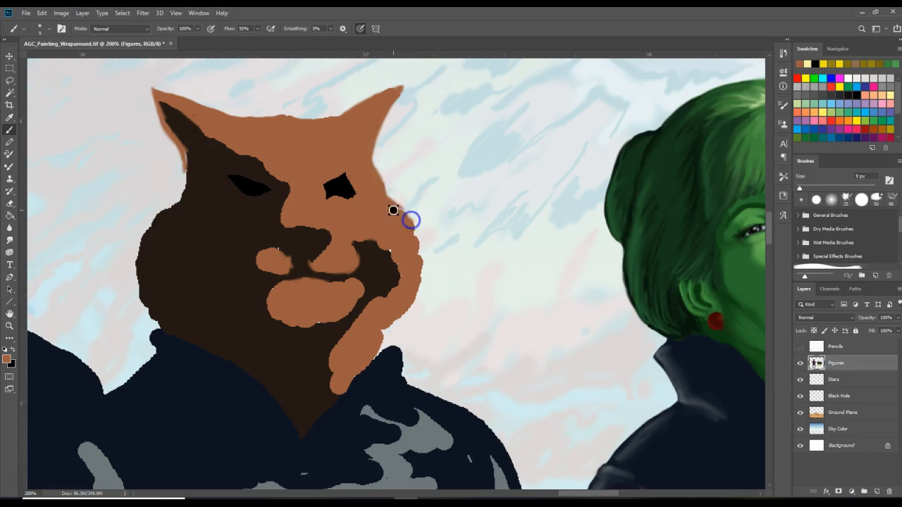
- Paint a fuller, furry outer edge on the lit cheek in rusty brown, and undo the last stroke on the cheek shadow
mouse_move(419, 232)
mouse_down()
mouse_move(427, 256)
mouse_move(420, 285)
mouse_up()
mouse_move(396, 201)
mouse_down()
mouse_move(414, 224)
mouse_move(420, 292)
mouse_move(413, 278)
mouse_move(415, 302)
mouse_move(378, 355)
mouse_up()
mouse_move(402, 266)
mouse_down()
mouse_move(407, 230)
mouse_move(396, 247)
mouse_move(384, 242)
mouse_move(402, 261)
mouse_up()
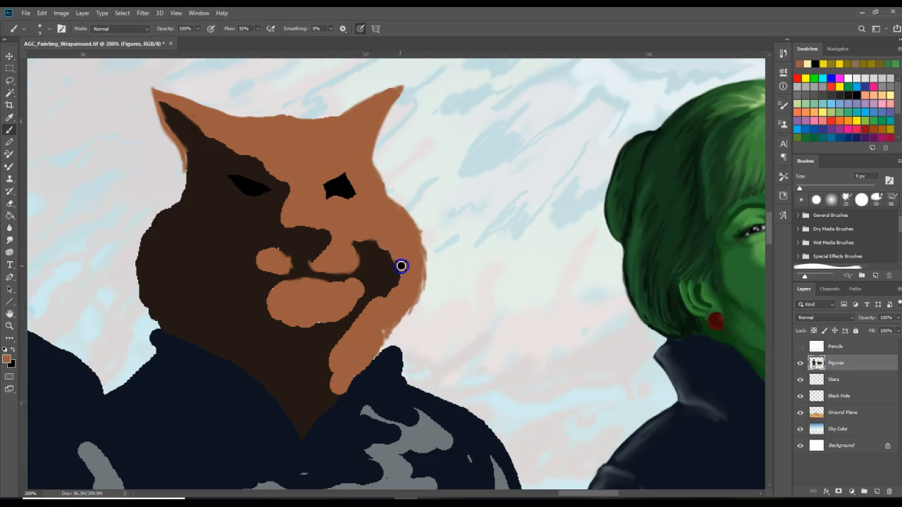
drag(368, 237, 378, 239)
mouse_move(405, 274)
mouse_down()
mouse_move(400, 327)
mouse_move(398, 314)
mouse_move(384, 320)
mouse_move(392, 333)
mouse_move(375, 352)
mouse_move(353, 337)
mouse_move(394, 305)
mouse_move(398, 257)
mouse_up()
key(ctrl+z)
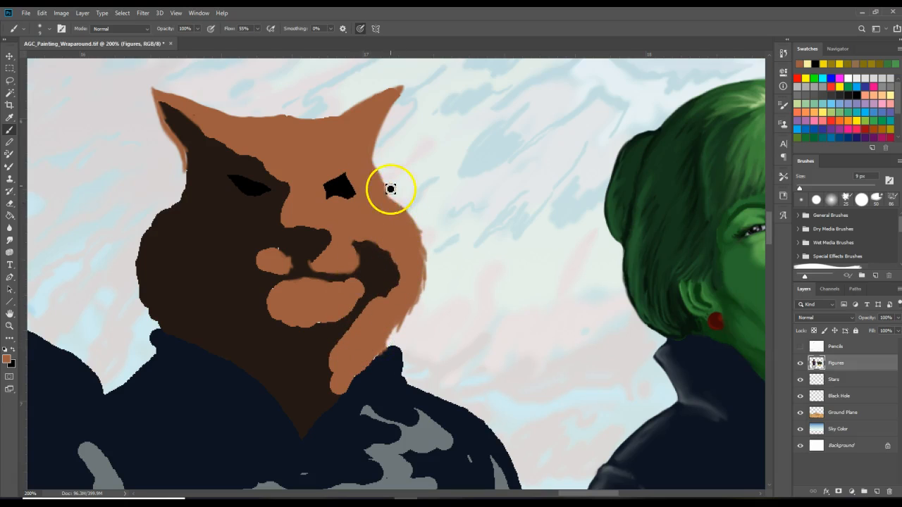
- Refine the brown fur edge below the shadowed ear, along the brow, and around the nose and muzzle
mouse_move(187, 163)
mouse_down()
mouse_move(259, 155)
mouse_move(290, 181)
mouse_move(189, 116)
mouse_move(240, 156)
mouse_move(219, 141)
mouse_up()
mouse_move(273, 163)
mouse_down()
mouse_move(298, 183)
mouse_move(282, 182)
mouse_move(331, 184)
mouse_move(285, 218)
mouse_up()
click(285, 225)
click(357, 242)
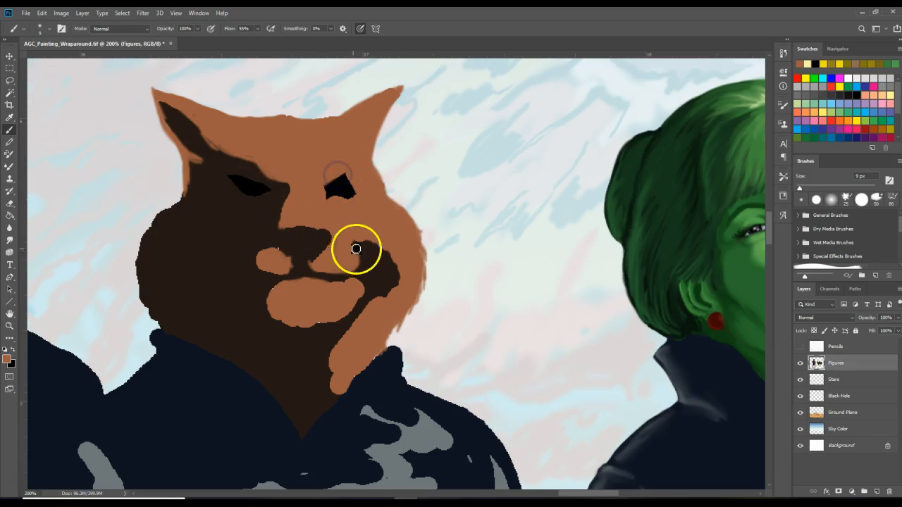
click(318, 258)
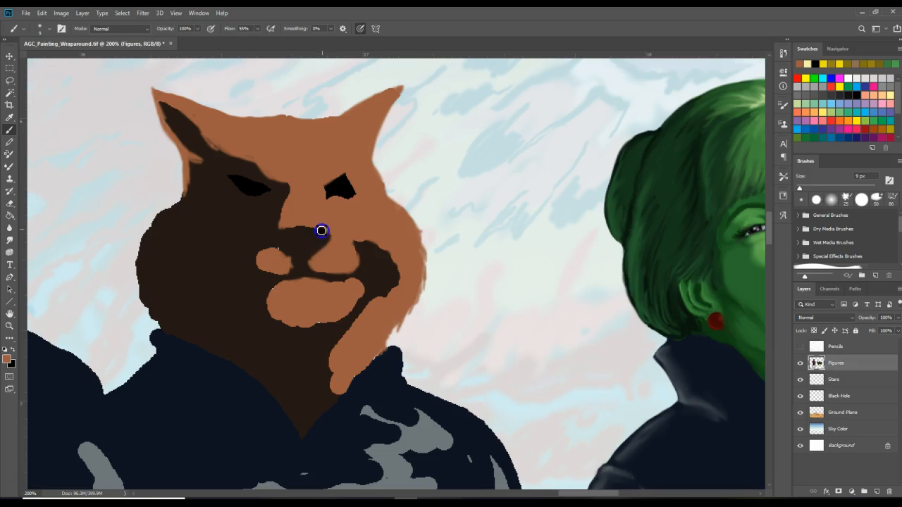
drag(281, 273, 272, 238)
- Paint a rusty brown rim of fur strokes down the outer edge of the shadowed cheek
mouse_move(292, 295)
mouse_down()
mouse_move(228, 256)
mouse_move(183, 207)
mouse_move(165, 211)
mouse_up()
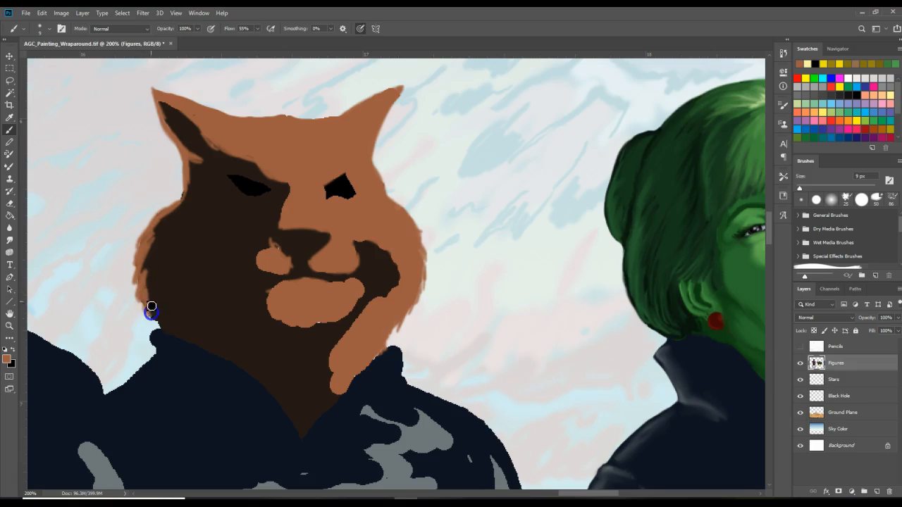
mouse_move(141, 271)
mouse_down()
mouse_move(141, 256)
mouse_move(151, 253)
mouse_move(144, 267)
mouse_up()
drag(150, 306, 147, 319)
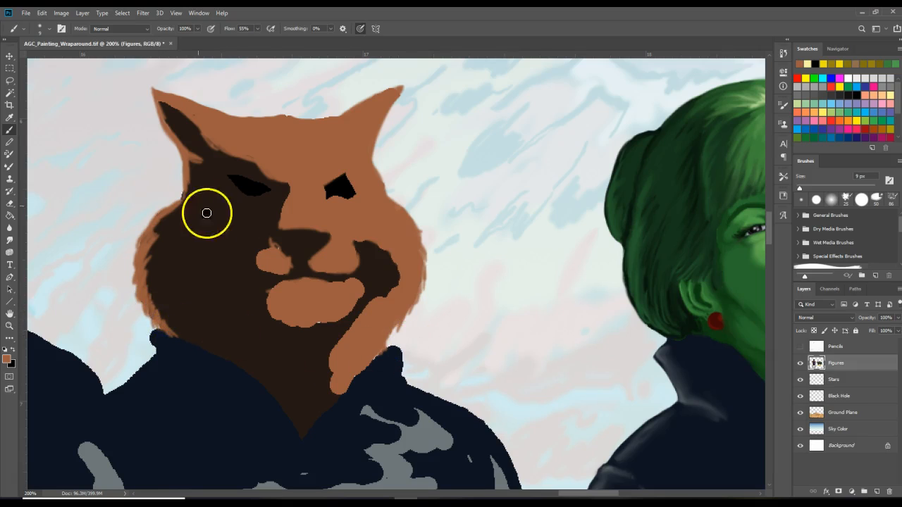
mouse_move(184, 213)
mouse_down()
mouse_move(207, 182)
mouse_move(260, 212)
mouse_move(174, 263)
mouse_move(158, 231)
mouse_up()
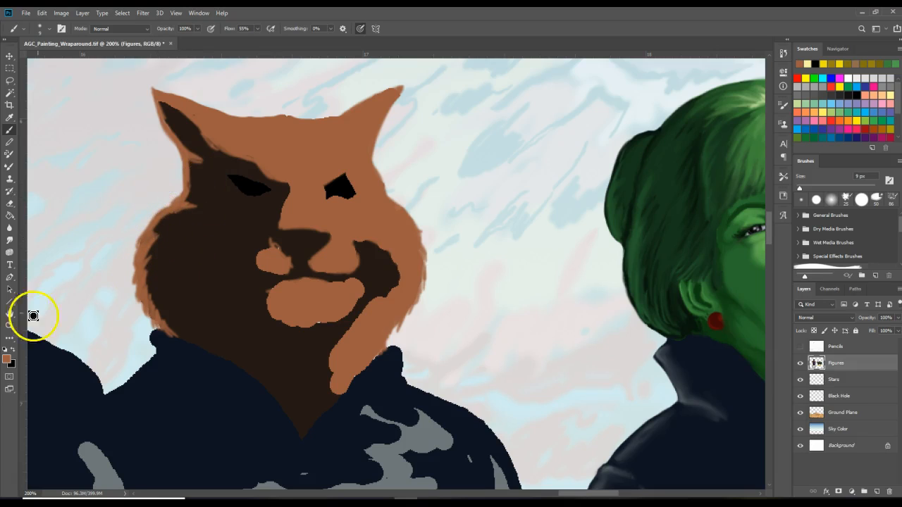
- Add black fur strokes on the shadowed cheek, a brow crease and the lit ear's inner shadow, trimming the ear with brown
click(13, 349)
mouse_move(169, 201)
mouse_down()
mouse_move(158, 209)
mouse_move(160, 232)
mouse_move(164, 222)
mouse_move(154, 227)
mouse_move(178, 212)
mouse_move(161, 217)
mouse_up()
drag(188, 209, 199, 179)
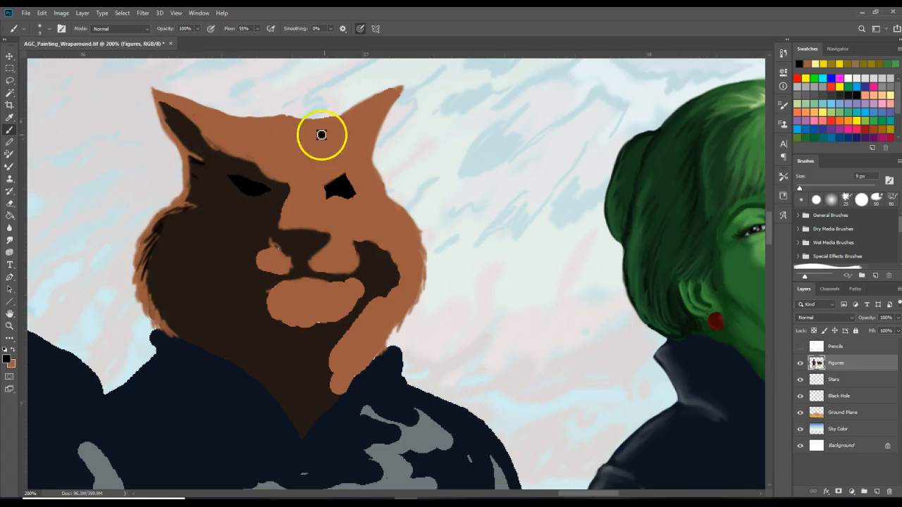
drag(308, 170, 321, 161)
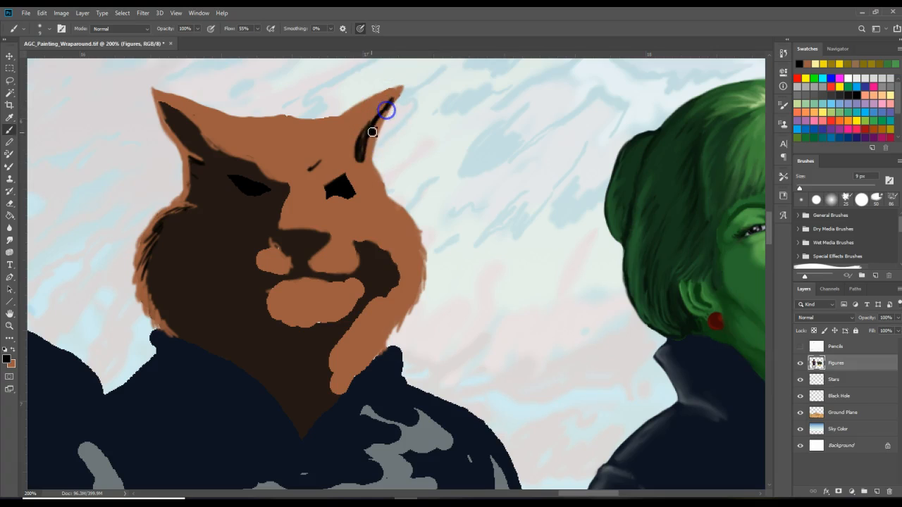
drag(371, 141, 366, 160)
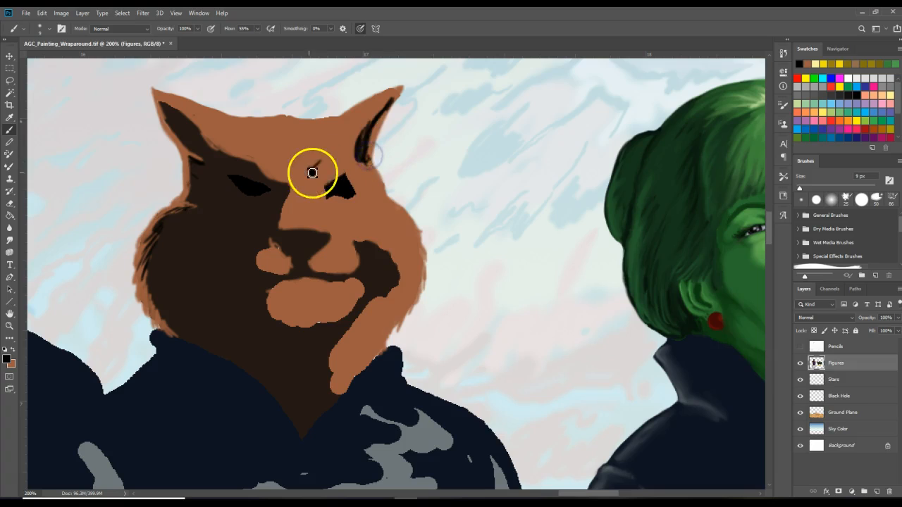
click(13, 350)
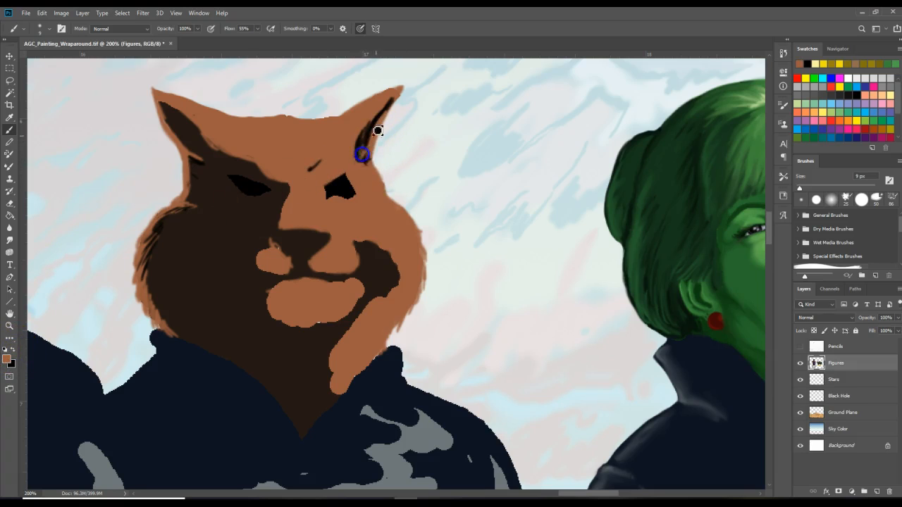
mouse_move(368, 156)
mouse_down()
mouse_move(398, 144)
mouse_move(417, 230)
mouse_move(368, 149)
mouse_up()
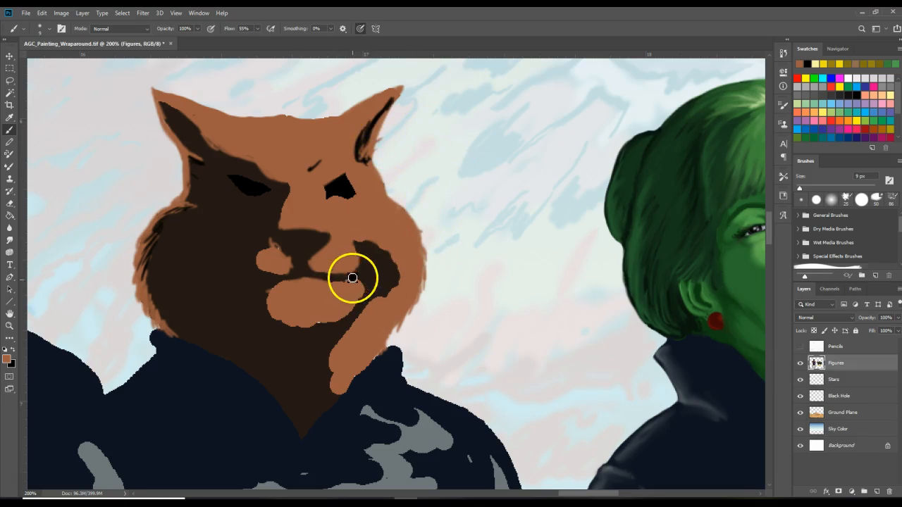
- Touch up the mouth line, the lit eye's corner and the cheek and jaw fur edges with rusty brown
click(327, 282)
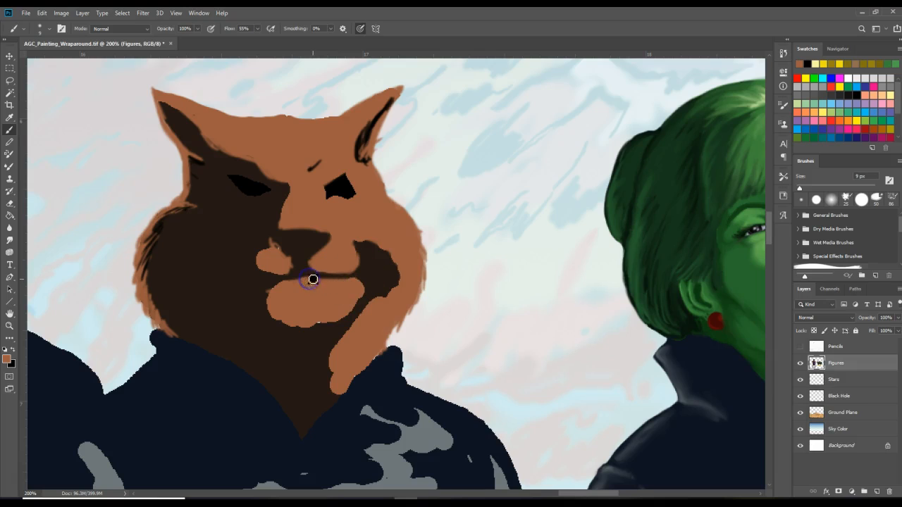
mouse_move(289, 281)
mouse_down()
mouse_move(333, 258)
mouse_move(311, 236)
mouse_move(274, 241)
mouse_move(288, 255)
mouse_move(271, 243)
mouse_move(290, 254)
mouse_up()
drag(329, 188, 325, 195)
mouse_move(164, 248)
mouse_down()
mouse_move(178, 264)
mouse_move(153, 304)
mouse_move(146, 279)
mouse_up()
mouse_move(152, 313)
mouse_down()
mouse_move(151, 288)
mouse_move(153, 296)
mouse_up()
drag(366, 304, 361, 308)
mouse_move(399, 284)
mouse_down()
mouse_move(379, 308)
mouse_move(386, 285)
mouse_move(397, 304)
mouse_move(234, 282)
mouse_move(399, 299)
mouse_up()
- Paint black fur strokes in the lit cheek's shadow, darken around the lit eye, and outline the lit temple
click(12, 349)
click(406, 285)
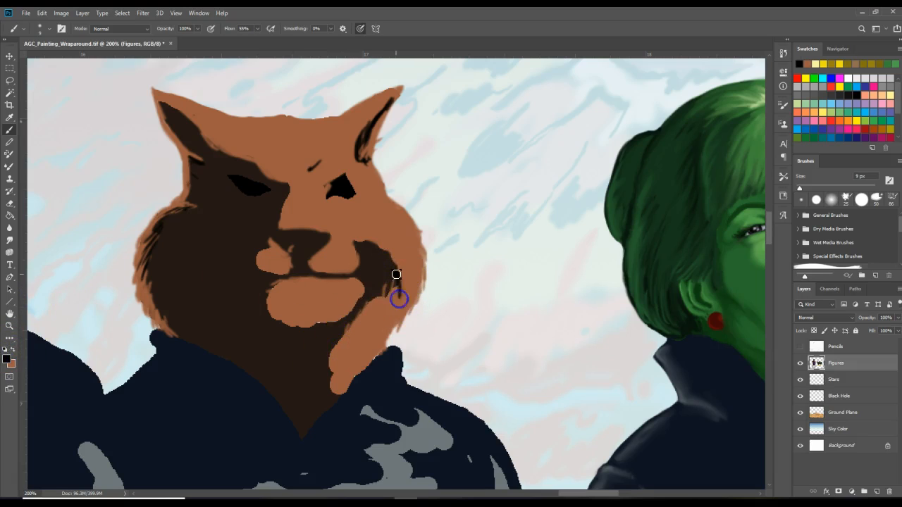
drag(377, 247, 362, 242)
mouse_move(331, 206)
mouse_down()
mouse_move(324, 193)
mouse_move(332, 208)
mouse_move(331, 191)
mouse_move(350, 171)
mouse_up()
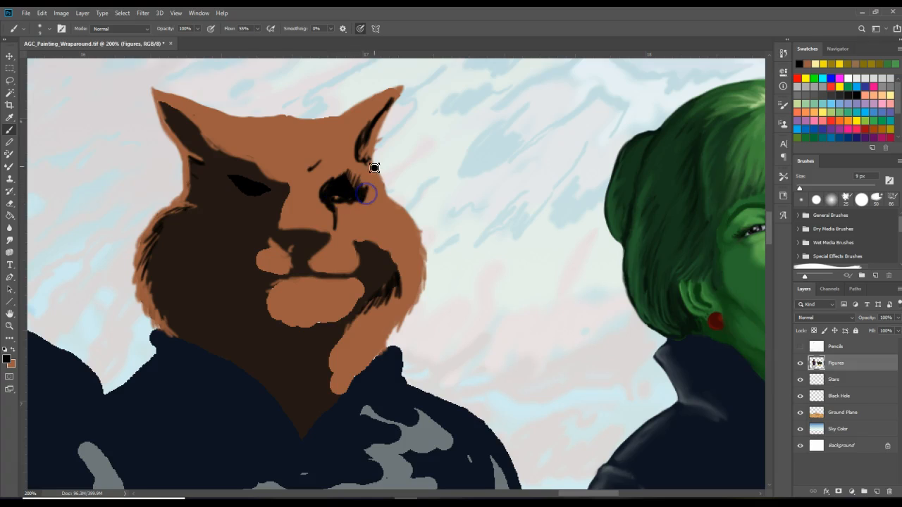
drag(385, 194, 385, 188)
- Add black frown wrinkles, nose contours and fur strokes under the chin, and undo the last black stroke
mouse_move(324, 186)
mouse_down()
mouse_move(280, 185)
mouse_move(328, 188)
mouse_move(310, 161)
mouse_move(307, 169)
mouse_up()
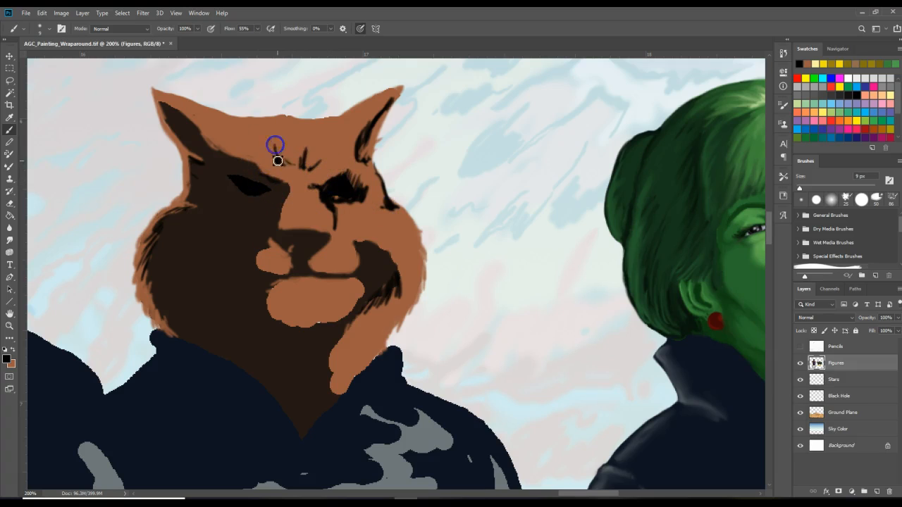
mouse_move(310, 195)
mouse_down()
mouse_move(286, 202)
mouse_move(291, 194)
mouse_up()
drag(278, 237, 269, 238)
drag(381, 291, 344, 329)
key(ctrl+z)
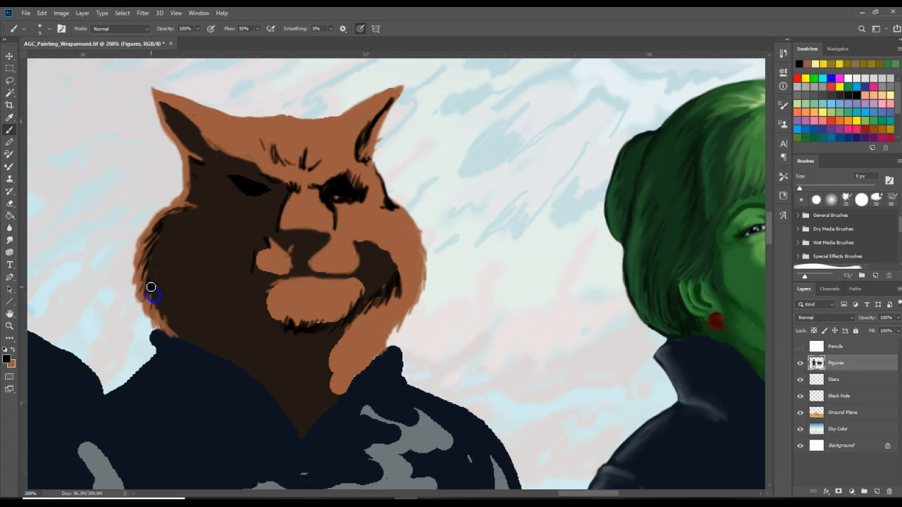
- Paint black fur strokes on the shadowed cheek and temple, and add creases beneath the lit eye
mouse_move(157, 300)
mouse_down()
mouse_move(171, 336)
mouse_move(171, 256)
mouse_move(186, 187)
mouse_up()
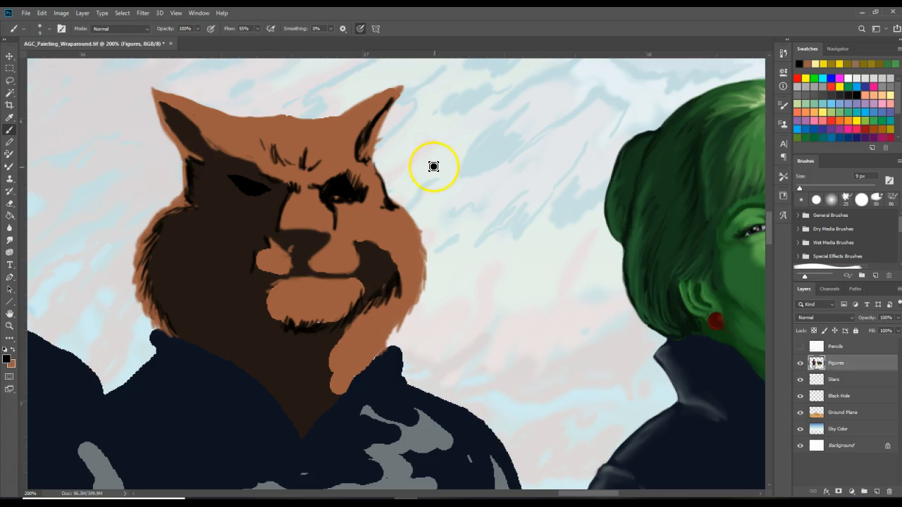
drag(184, 161, 176, 193)
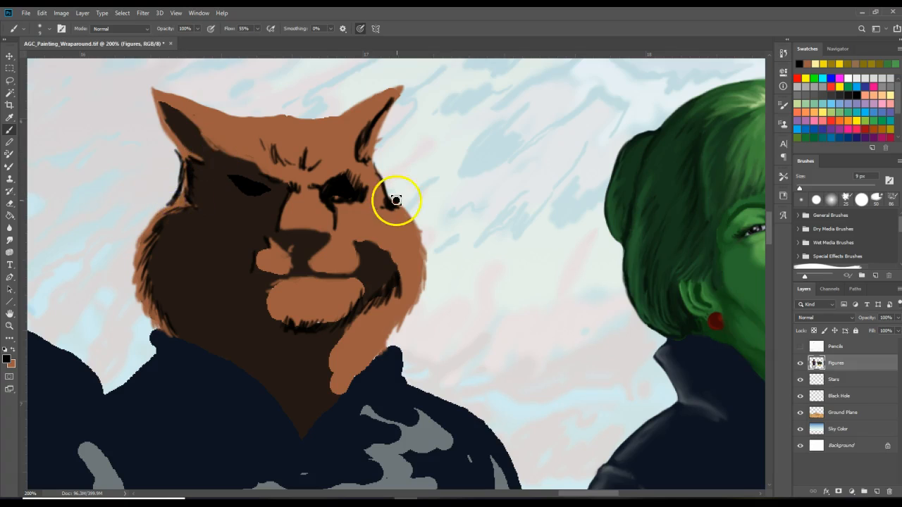
click(338, 212)
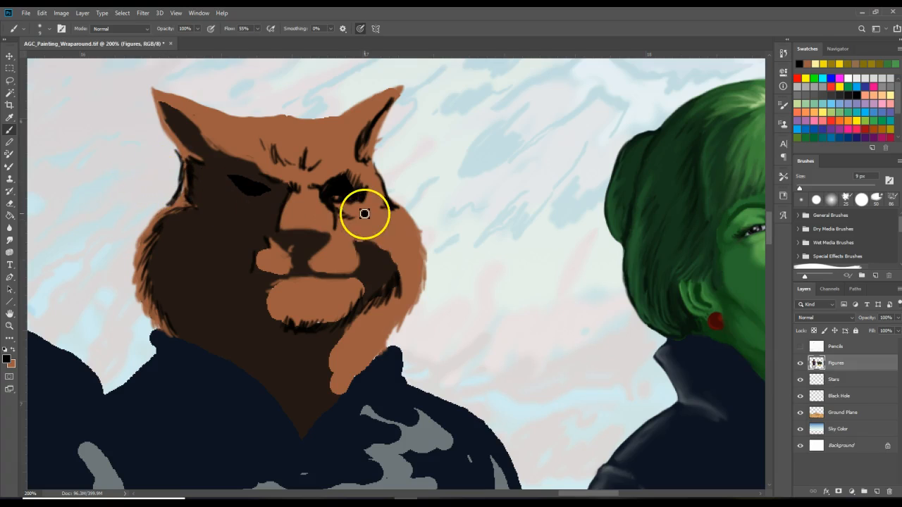
mouse_move(360, 213)
mouse_down()
mouse_move(358, 196)
mouse_move(351, 203)
mouse_move(359, 177)
mouse_move(346, 186)
mouse_up()
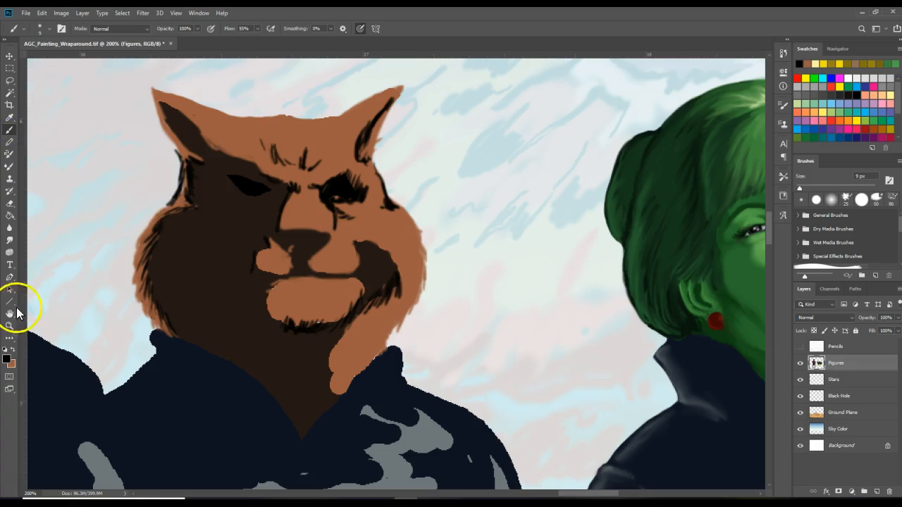
- Smooth the top of the head and ears in rusty brown, and soften the black at the shadowed temple and lit eye
click(12, 349)
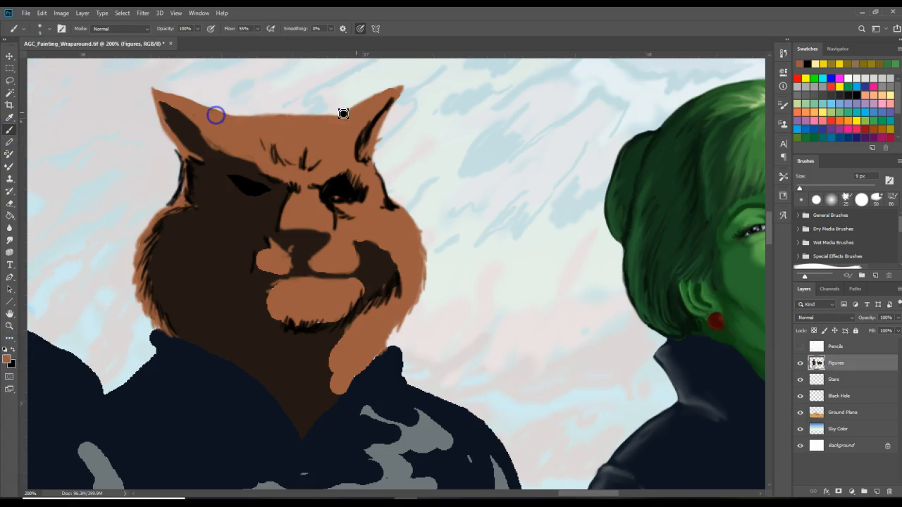
mouse_move(349, 115)
mouse_down()
mouse_move(402, 87)
mouse_move(370, 126)
mouse_up()
mouse_move(186, 154)
mouse_down()
mouse_move(200, 161)
mouse_move(174, 146)
mouse_up()
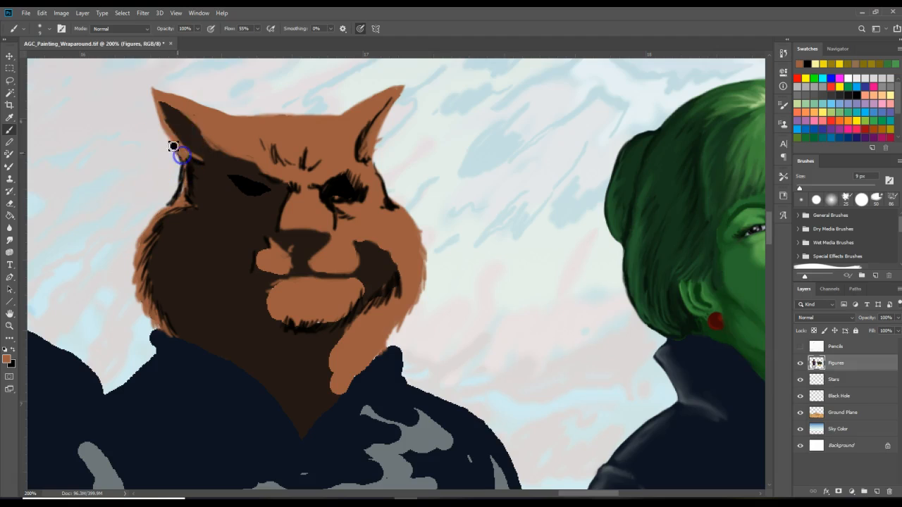
drag(182, 184, 185, 195)
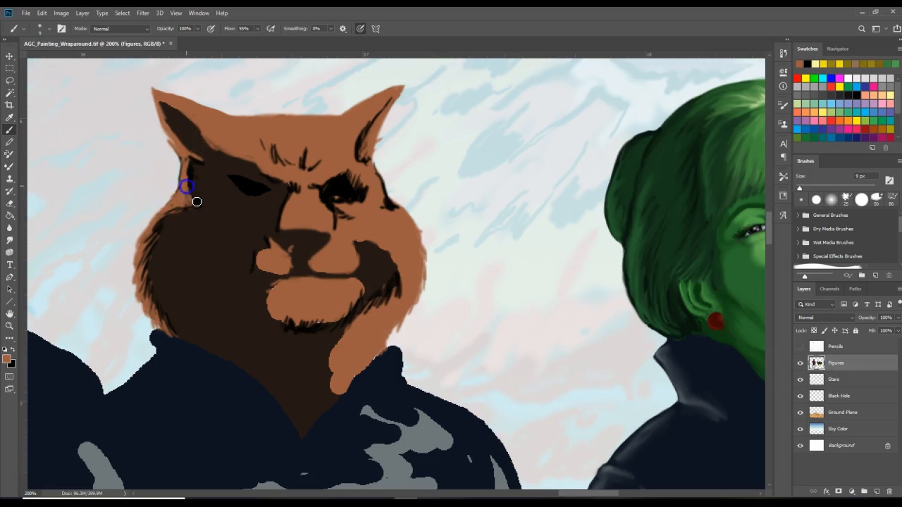
drag(338, 195, 355, 203)
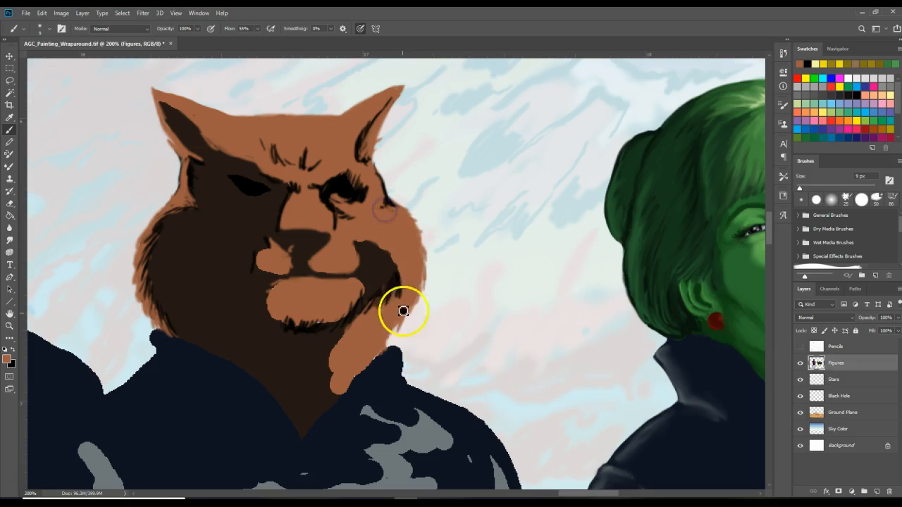
- Fill out the muzzle's shadowed side in rusty brown and thin the black wrinkles on the forehead and between the eyes
mouse_move(274, 273)
mouse_down()
mouse_move(259, 258)
mouse_move(274, 247)
mouse_move(264, 251)
mouse_move(314, 258)
mouse_move(319, 269)
mouse_move(292, 260)
mouse_move(361, 242)
mouse_move(347, 220)
mouse_move(331, 215)
mouse_up()
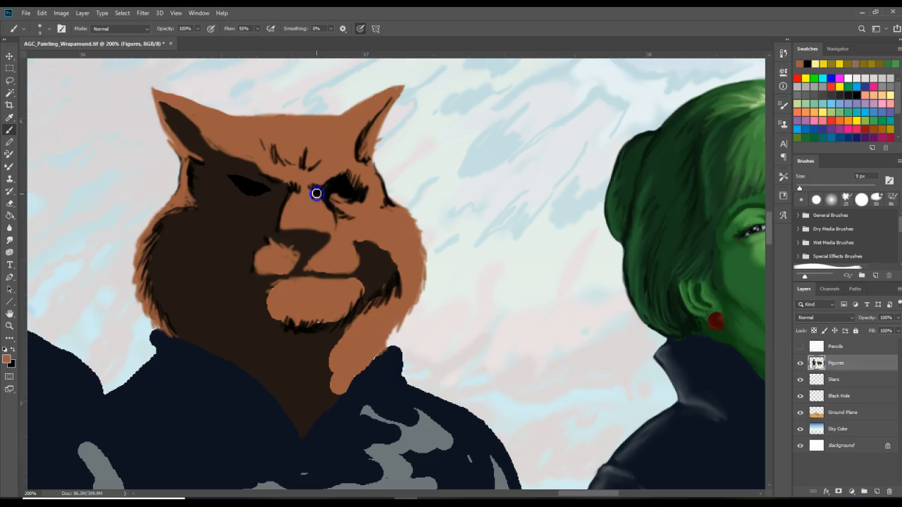
mouse_move(293, 196)
mouse_down()
mouse_move(313, 184)
mouse_move(378, 195)
mouse_move(348, 202)
mouse_move(350, 169)
mouse_move(344, 204)
mouse_up()
mouse_move(263, 169)
mouse_down()
mouse_move(299, 183)
mouse_move(258, 161)
mouse_move(289, 163)
mouse_move(273, 142)
mouse_up()
drag(320, 158, 312, 149)
mouse_move(291, 219)
mouse_down()
mouse_move(294, 200)
mouse_move(282, 217)
mouse_move(330, 211)
mouse_up()
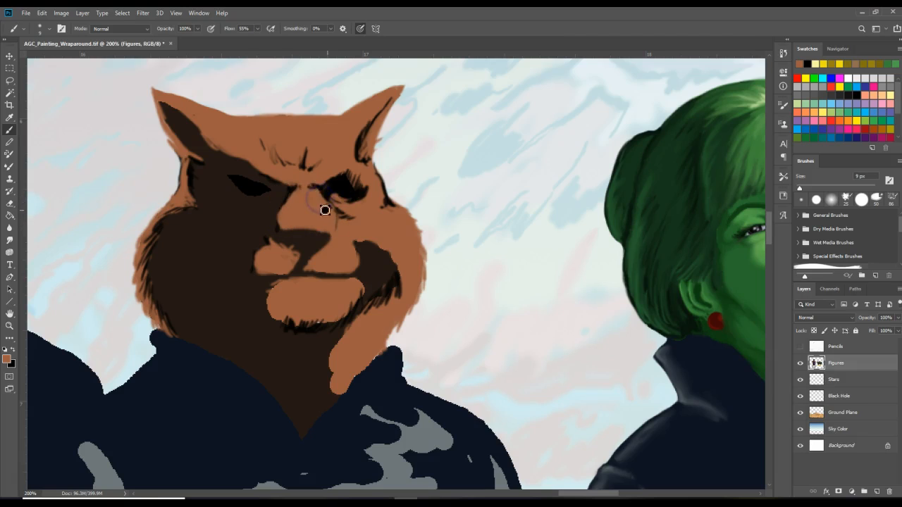
- Widen the nose bridge in rusty brown and reshape the nose base, muzzle split and mouth line
drag(288, 201, 280, 224)
drag(336, 212, 334, 239)
click(298, 264)
mouse_move(267, 274)
mouse_down()
mouse_move(344, 269)
mouse_move(359, 254)
mouse_move(354, 245)
mouse_move(359, 275)
mouse_move(293, 280)
mouse_move(315, 275)
mouse_up()
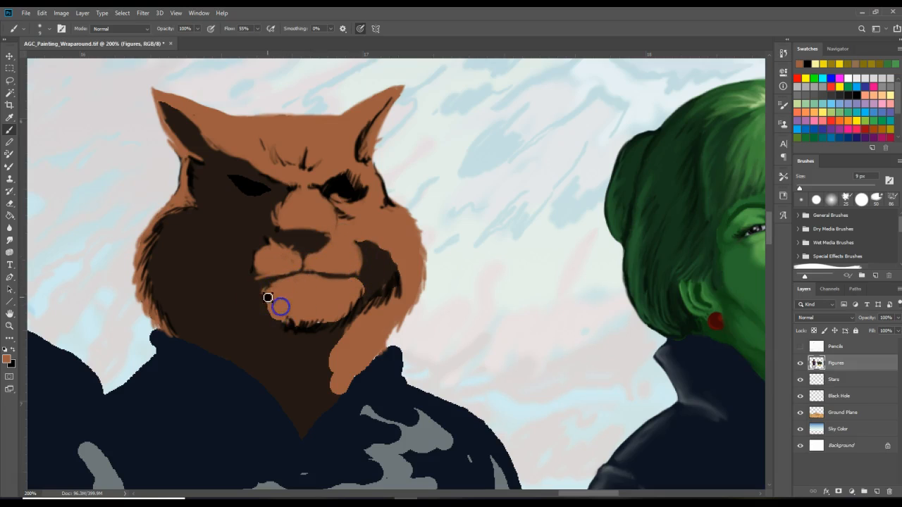
- Refine the chin's lower edge, the mouth line and the lit cheek's shadow with rusty brown fur strokes
mouse_move(297, 328)
mouse_down()
mouse_move(329, 316)
mouse_move(318, 331)
mouse_move(340, 308)
mouse_up()
mouse_move(276, 290)
mouse_down()
mouse_move(322, 274)
mouse_move(309, 272)
mouse_move(358, 277)
mouse_up()
mouse_move(294, 271)
mouse_down()
mouse_move(262, 279)
mouse_move(309, 265)
mouse_up()
click(408, 219)
drag(371, 242, 395, 249)
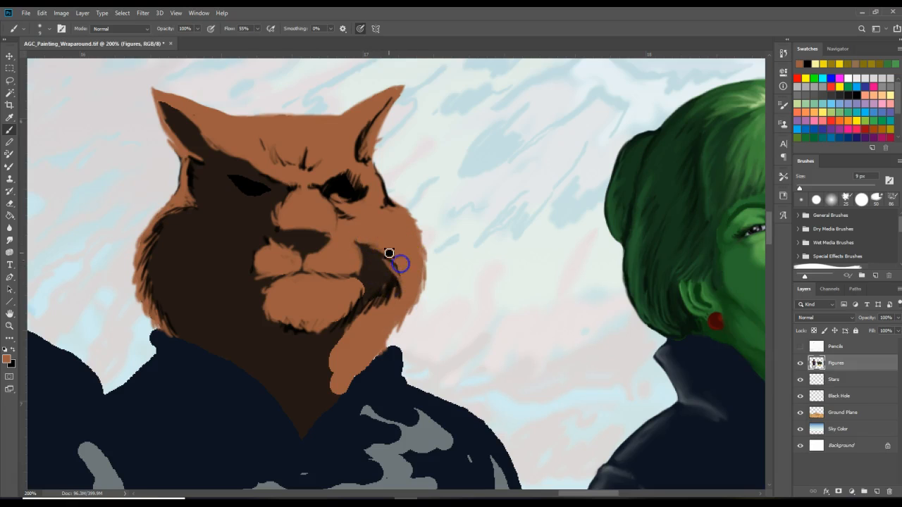
- Break up the lit cheek's shadow with rusty brown strokes and smooth the lit side of the neck
drag(396, 271, 390, 307)
drag(405, 262, 424, 221)
drag(402, 188, 369, 197)
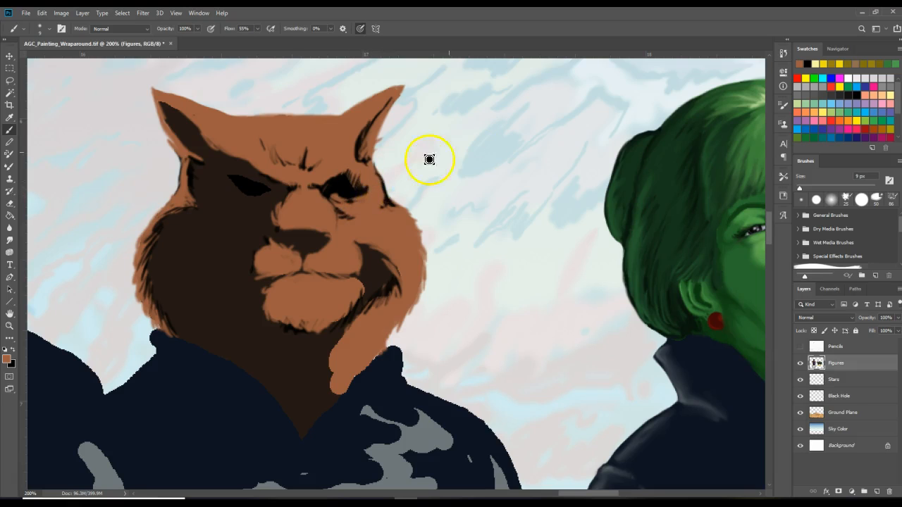
mouse_move(333, 279)
mouse_down()
mouse_move(428, 259)
mouse_move(388, 285)
mouse_move(340, 350)
mouse_move(345, 335)
mouse_move(331, 393)
mouse_move(340, 348)
mouse_up()
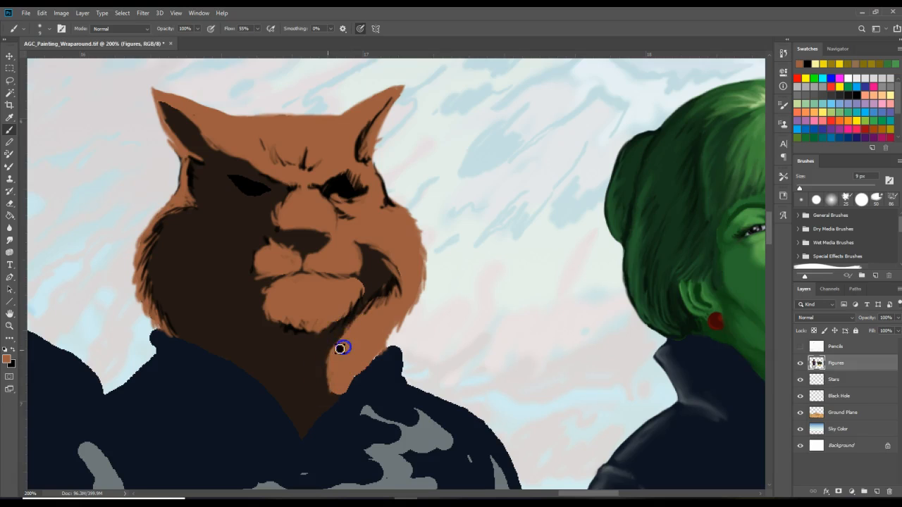
mouse_move(346, 387)
mouse_down()
mouse_move(398, 323)
mouse_move(418, 261)
mouse_up()
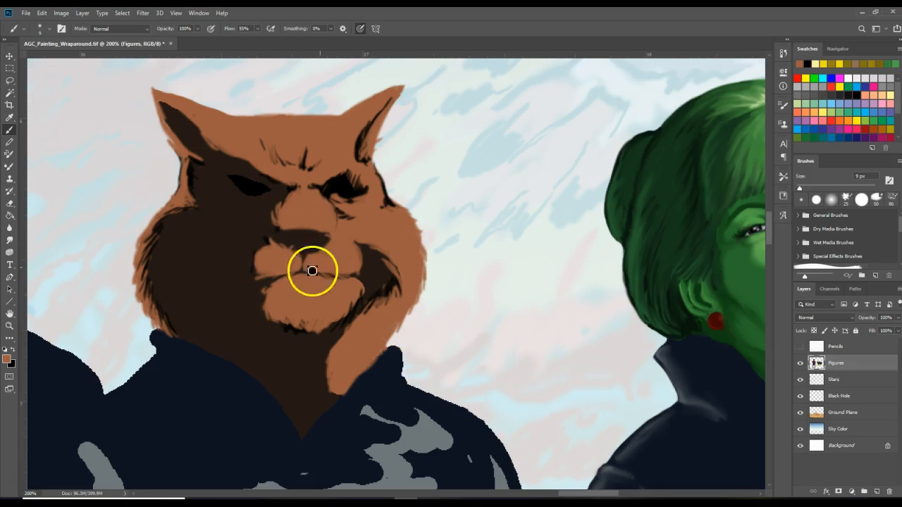
- Fill the lit eye's socket with solid black strokes at 300% zoom
click(9, 325)
click(346, 250)
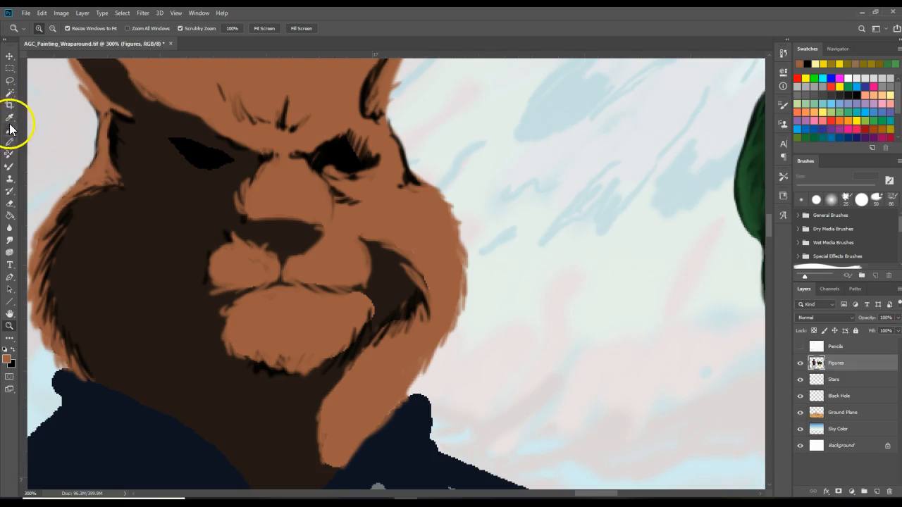
drag(770, 229, 769, 224)
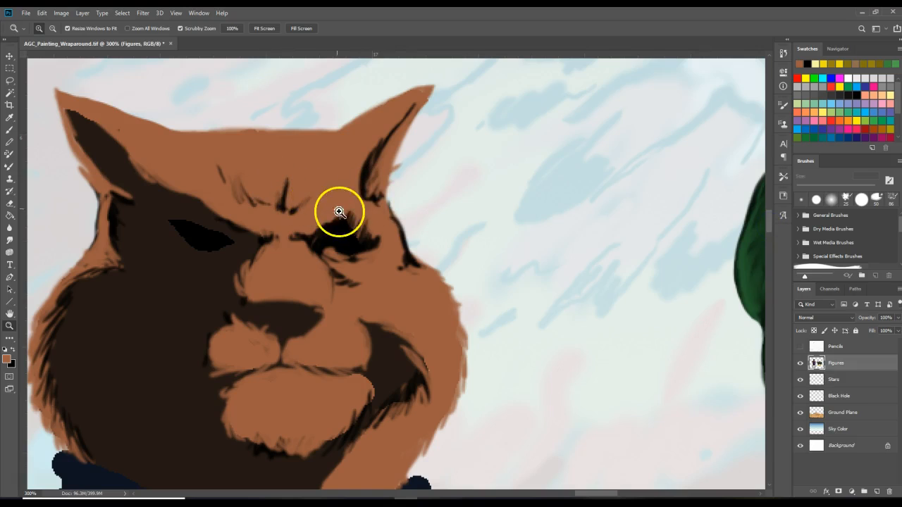
click(9, 130)
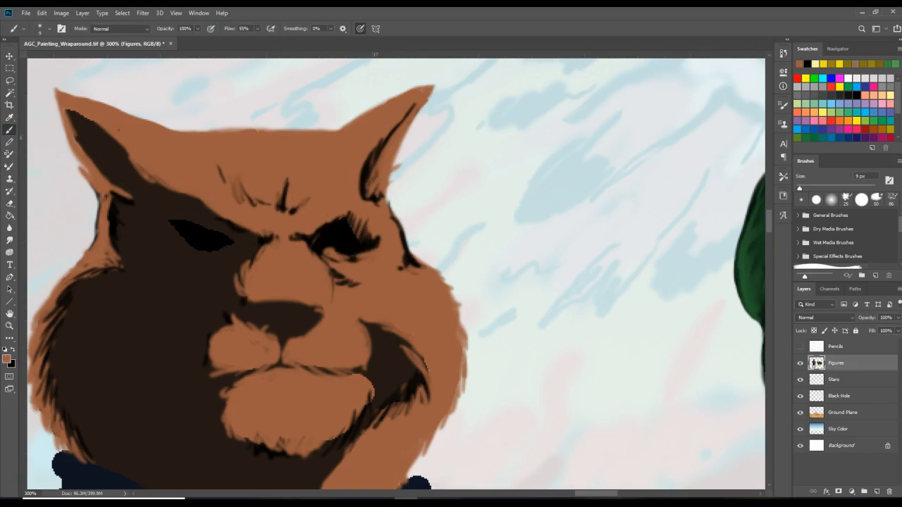
click(12, 349)
drag(362, 224, 348, 229)
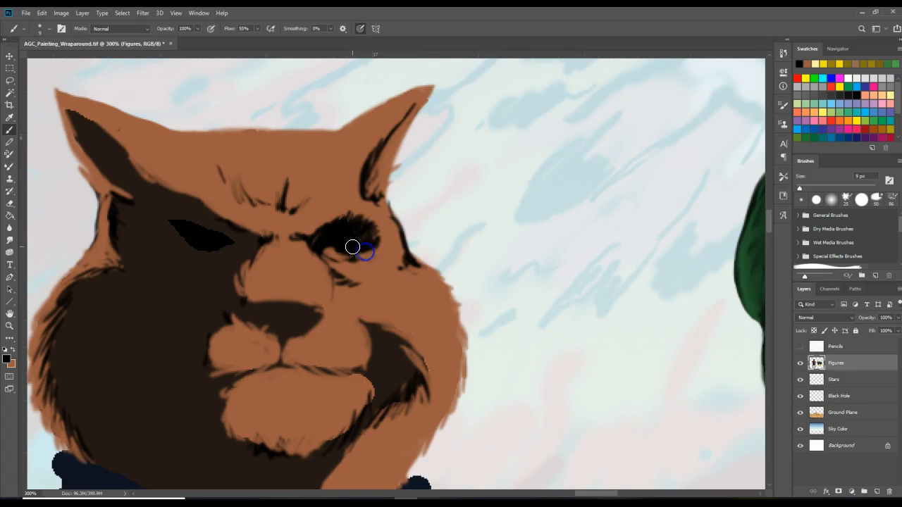
drag(355, 241, 361, 249)
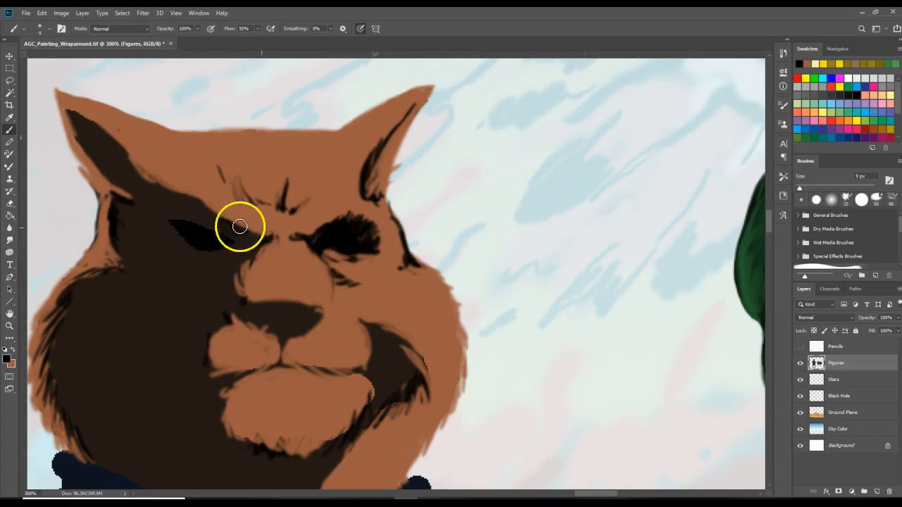
- Blend the black crease between the eyes using the Mixer Brush at 12 px
click(10, 168)
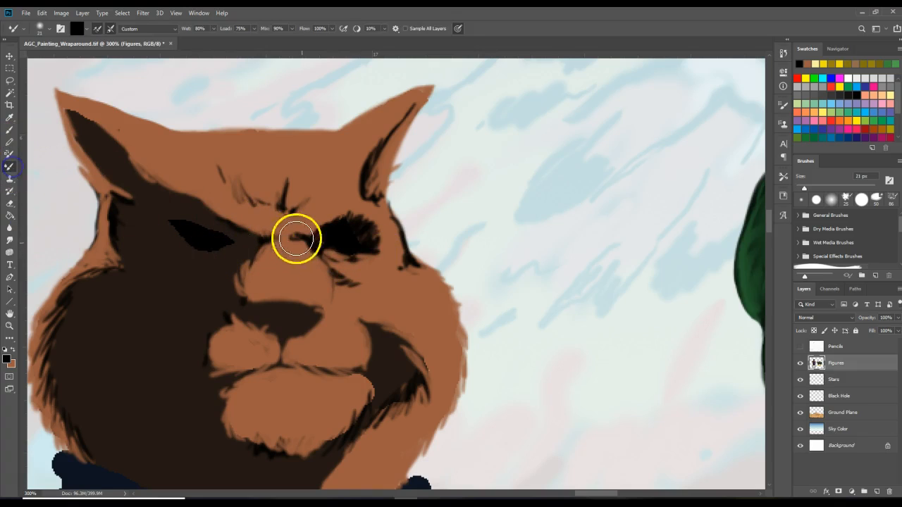
click(45, 29)
drag(58, 58, 55, 58)
click(298, 249)
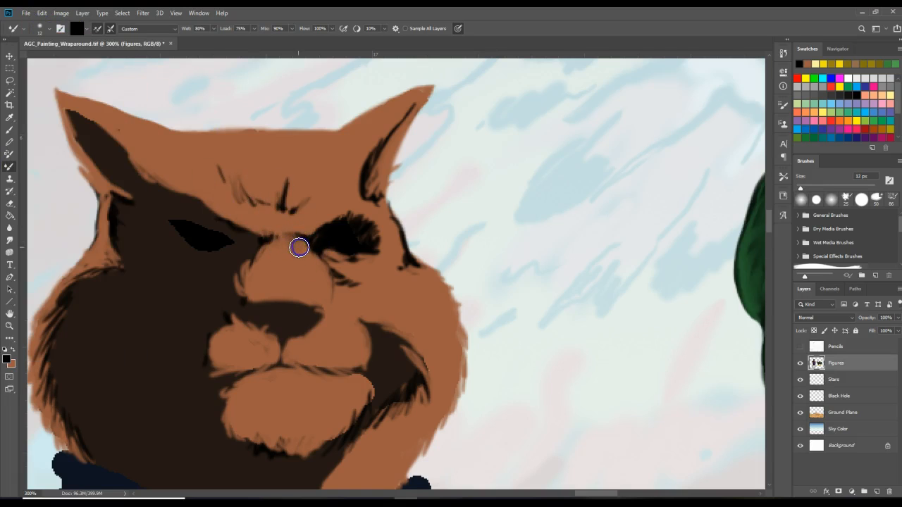
drag(292, 223, 288, 217)
- Soften the shadow edge along the shadowed brow and inner ear with rusty brown mixer strokes
click(12, 350)
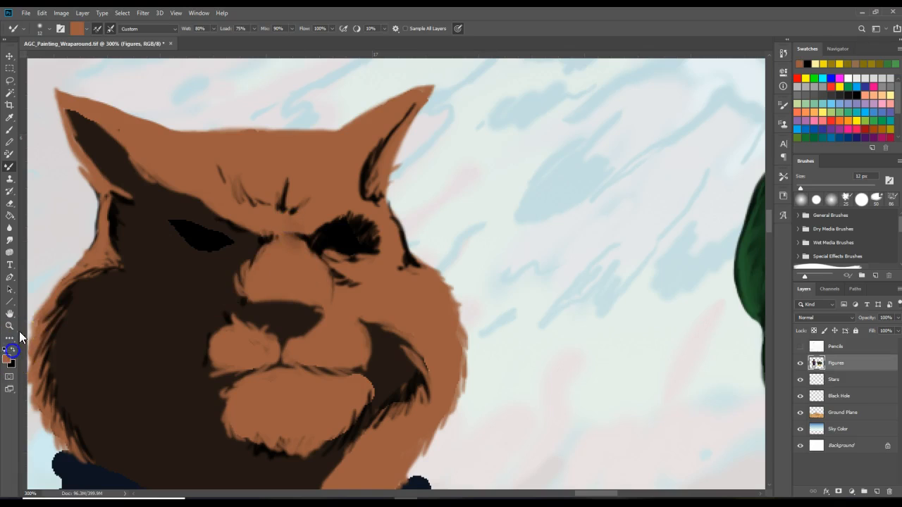
mouse_move(294, 251)
mouse_down()
mouse_move(297, 228)
mouse_move(319, 228)
mouse_move(302, 228)
mouse_move(322, 216)
mouse_move(275, 230)
mouse_move(218, 203)
mouse_up()
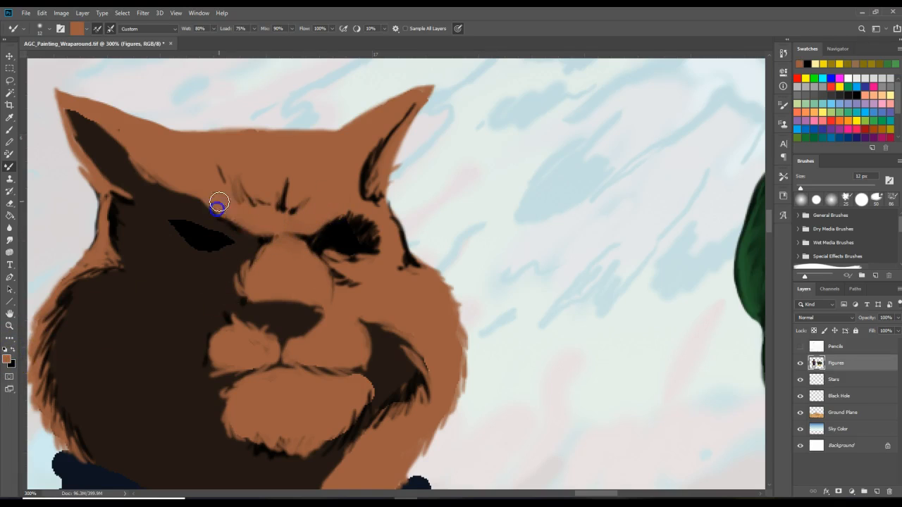
click(195, 191)
click(144, 167)
mouse_move(145, 150)
mouse_down()
mouse_move(141, 168)
mouse_move(122, 140)
mouse_up()
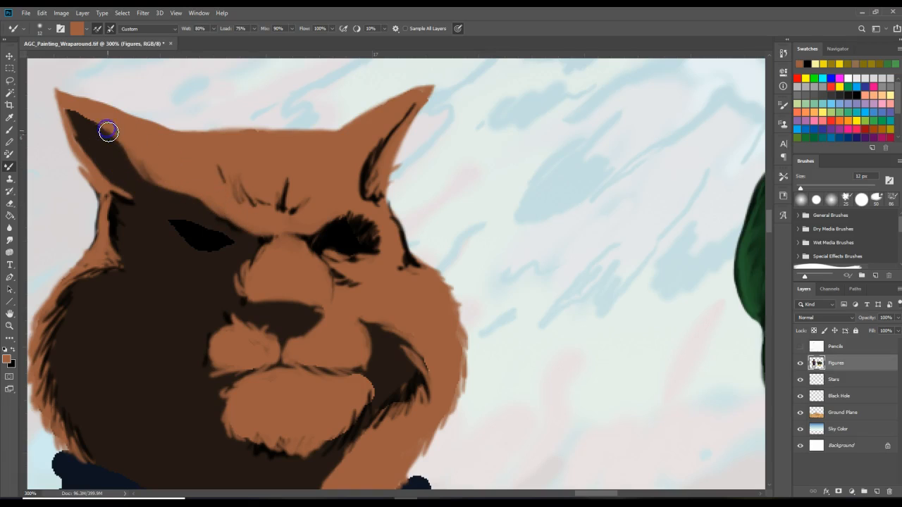
drag(81, 117, 68, 104)
- Blend the forehead wrinkles, the lit ear's inner shadow, the temple and the creases under the lit eye
mouse_move(269, 207)
mouse_down()
mouse_move(255, 187)
mouse_move(276, 192)
mouse_move(285, 169)
mouse_move(291, 190)
mouse_up()
mouse_move(373, 145)
mouse_down()
mouse_move(407, 112)
mouse_move(377, 157)
mouse_move(380, 150)
mouse_up()
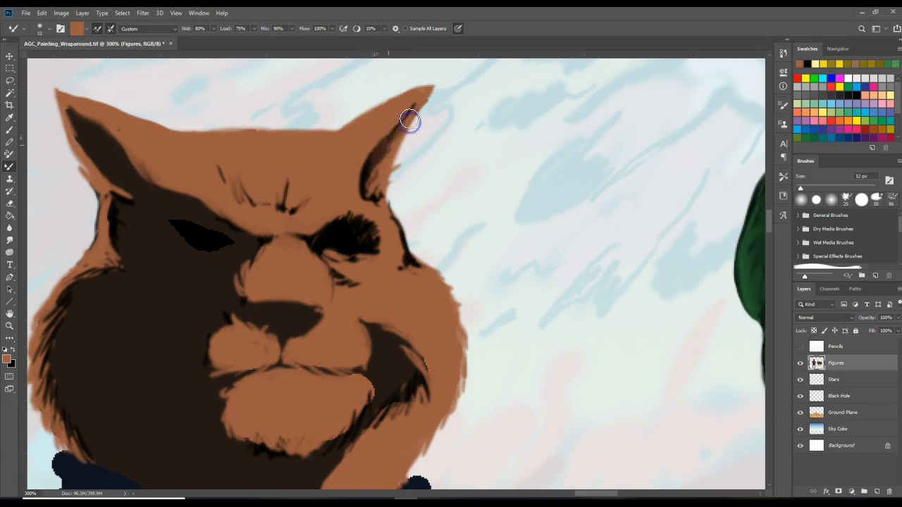
mouse_move(413, 107)
mouse_down()
mouse_move(363, 194)
mouse_move(380, 171)
mouse_move(370, 189)
mouse_move(397, 196)
mouse_move(380, 200)
mouse_move(404, 227)
mouse_move(387, 222)
mouse_move(393, 232)
mouse_move(385, 220)
mouse_move(398, 248)
mouse_move(385, 219)
mouse_move(411, 263)
mouse_move(396, 268)
mouse_move(426, 273)
mouse_up()
mouse_move(361, 285)
mouse_down()
mouse_move(337, 286)
mouse_move(334, 265)
mouse_move(334, 280)
mouse_move(344, 286)
mouse_move(348, 272)
mouse_move(372, 290)
mouse_move(361, 272)
mouse_move(324, 266)
mouse_move(365, 266)
mouse_move(384, 251)
mouse_move(364, 250)
mouse_move(385, 236)
mouse_move(373, 246)
mouse_move(379, 232)
mouse_move(350, 214)
mouse_move(314, 228)
mouse_move(288, 224)
mouse_up()
- Soften the edges of the nose bridge, muzzle, mouth corner and chin in rusty brown
mouse_move(265, 237)
mouse_down()
mouse_move(282, 252)
mouse_move(255, 271)
mouse_move(261, 282)
mouse_move(240, 263)
mouse_move(256, 262)
mouse_up()
drag(255, 262, 302, 279)
mouse_move(243, 328)
mouse_down()
mouse_move(261, 347)
mouse_move(259, 336)
mouse_move(274, 335)
mouse_move(255, 334)
mouse_move(271, 333)
mouse_move(255, 373)
mouse_move(265, 361)
mouse_move(254, 371)
mouse_move(307, 358)
mouse_move(340, 364)
mouse_up()
click(244, 338)
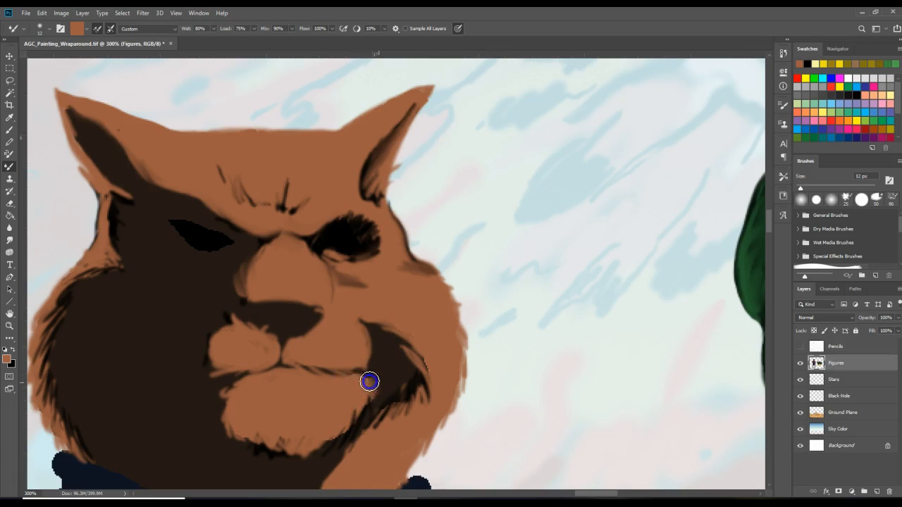
mouse_move(327, 422)
mouse_down()
mouse_move(322, 429)
mouse_move(385, 413)
mouse_up()
mouse_move(362, 452)
mouse_down()
mouse_move(375, 415)
mouse_move(367, 414)
mouse_up()
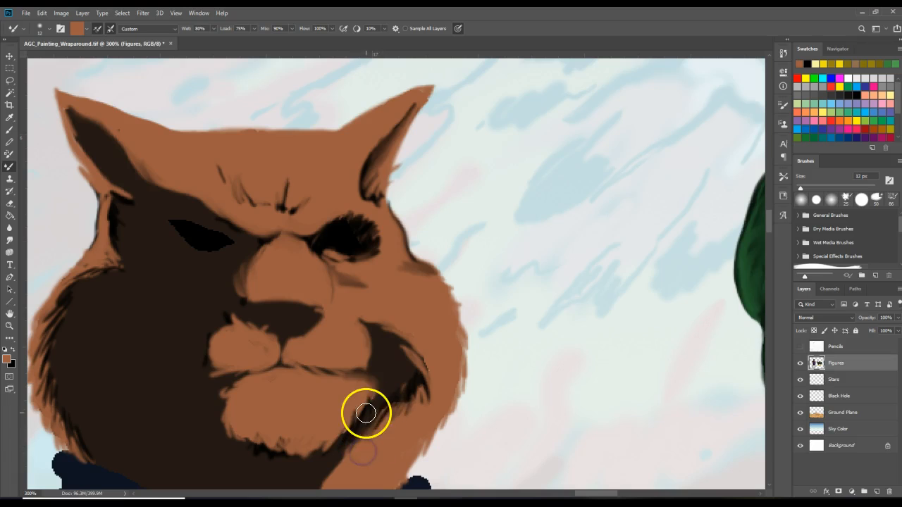
drag(206, 362, 235, 328)
- Blend the fur along both cheeks, the temples and the outer edge of the shadowed ear in rusty brown
drag(67, 314, 41, 335)
mouse_move(90, 267)
mouse_down()
mouse_move(114, 232)
mouse_move(101, 204)
mouse_move(97, 251)
mouse_move(107, 192)
mouse_move(80, 153)
mouse_move(92, 263)
mouse_move(84, 252)
mouse_move(67, 274)
mouse_move(89, 254)
mouse_up()
click(244, 268)
mouse_move(400, 230)
mouse_down()
mouse_move(415, 257)
mouse_move(382, 190)
mouse_move(385, 206)
mouse_move(417, 94)
mouse_move(427, 90)
mouse_move(414, 114)
mouse_move(329, 134)
mouse_up()
mouse_move(416, 262)
mouse_down()
mouse_move(437, 272)
mouse_move(432, 281)
mouse_move(438, 275)
mouse_move(463, 322)
mouse_move(470, 359)
mouse_move(426, 356)
mouse_up()
mouse_move(84, 260)
mouse_down()
mouse_move(96, 237)
mouse_move(51, 296)
mouse_up()
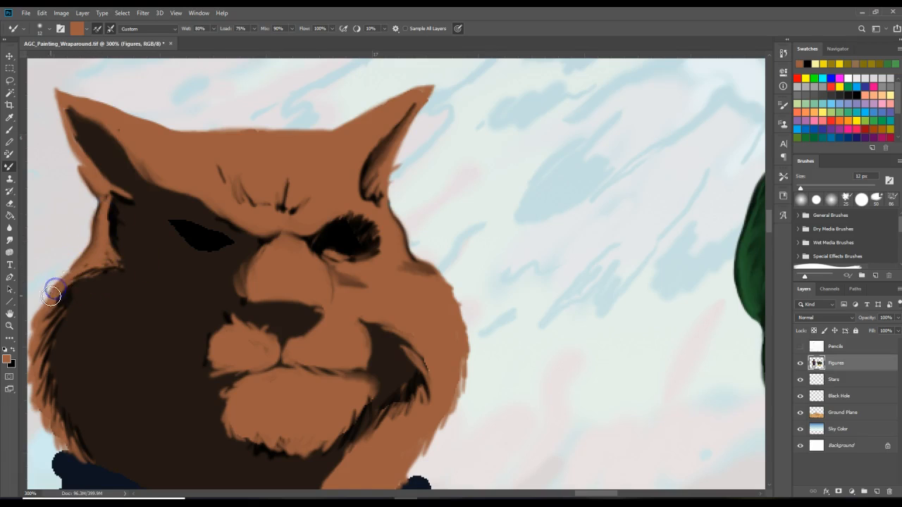
mouse_move(80, 157)
mouse_down()
mouse_move(103, 201)
mouse_move(160, 177)
mouse_move(168, 211)
mouse_move(103, 189)
mouse_move(114, 202)
mouse_move(104, 193)
mouse_move(120, 193)
mouse_move(120, 183)
mouse_move(98, 181)
mouse_move(101, 172)
mouse_move(131, 183)
mouse_move(98, 171)
mouse_move(124, 202)
mouse_up()
mouse_move(116, 170)
mouse_down()
mouse_move(91, 167)
mouse_move(80, 151)
mouse_move(80, 158)
mouse_up()
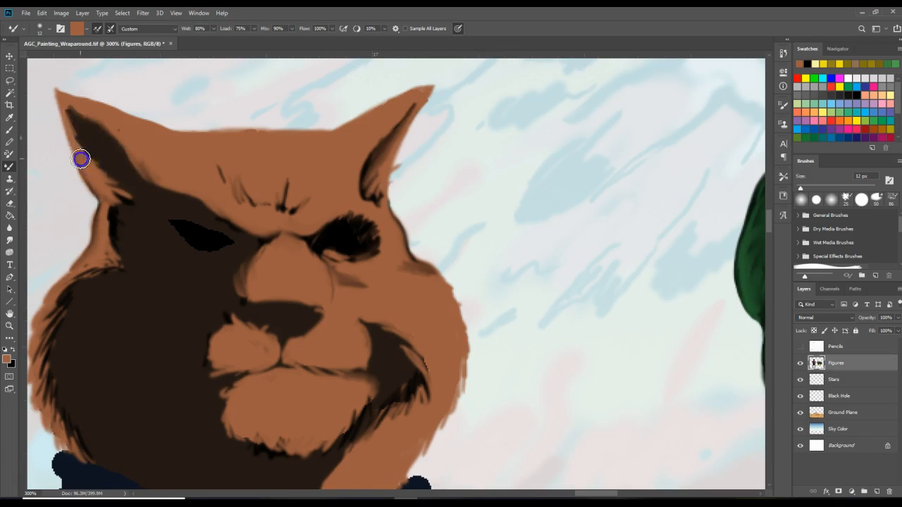
- Mix black shading into the outer edge of the shadowed ear and the temple below it
click(12, 351)
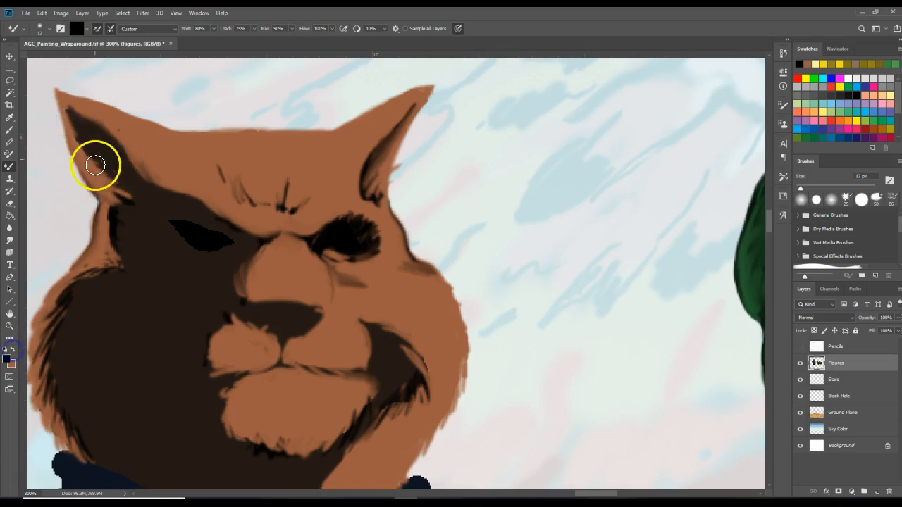
mouse_move(72, 140)
mouse_down()
mouse_move(63, 110)
mouse_move(86, 175)
mouse_move(62, 104)
mouse_move(91, 185)
mouse_move(78, 153)
mouse_move(116, 205)
mouse_up()
mouse_move(83, 261)
mouse_down()
mouse_move(49, 296)
mouse_move(99, 259)
mouse_up()
- Shade the top of the head and the upper edge and base of the lit ear with black
mouse_move(157, 132)
mouse_down()
mouse_move(224, 138)
mouse_move(197, 132)
mouse_move(225, 144)
mouse_up()
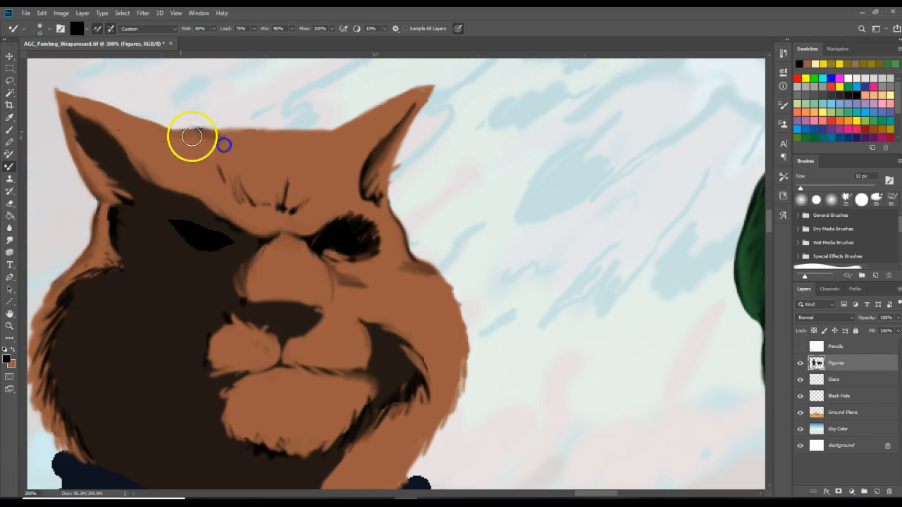
mouse_move(164, 133)
mouse_down()
mouse_move(251, 134)
mouse_move(244, 133)
mouse_up()
mouse_move(329, 131)
mouse_down()
mouse_move(398, 104)
mouse_move(351, 127)
mouse_move(388, 110)
mouse_move(340, 145)
mouse_move(351, 120)
mouse_move(334, 137)
mouse_move(363, 121)
mouse_move(365, 145)
mouse_up()
mouse_move(377, 110)
mouse_down()
mouse_move(353, 125)
mouse_move(405, 99)
mouse_up()
mouse_move(348, 154)
mouse_down()
mouse_move(450, 120)
mouse_move(322, 134)
mouse_move(430, 86)
mouse_move(347, 120)
mouse_up()
drag(394, 95, 435, 90)
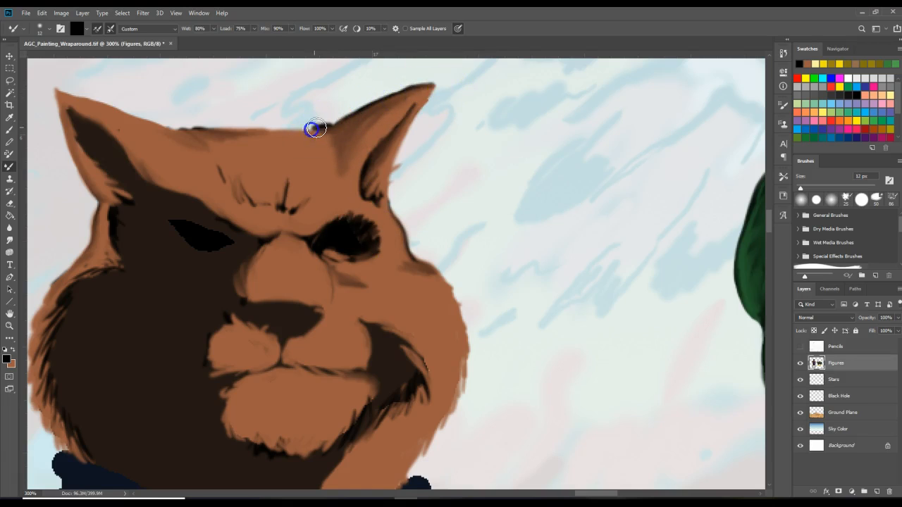
drag(328, 146, 282, 138)
- Blend rusty brown into the black shading on the lit ear and across the top of the head
click(12, 350)
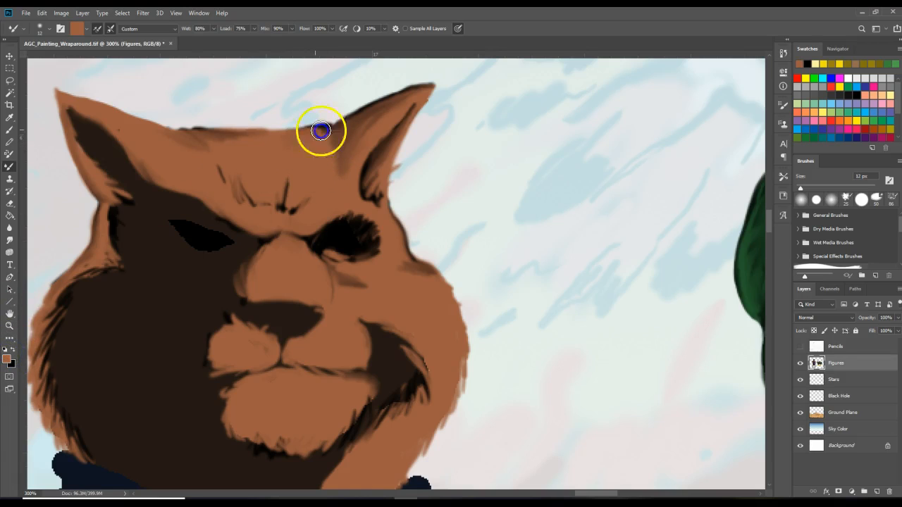
mouse_move(356, 137)
mouse_down()
mouse_move(382, 123)
mouse_move(396, 105)
mouse_move(349, 150)
mouse_move(419, 92)
mouse_up()
drag(392, 121, 411, 92)
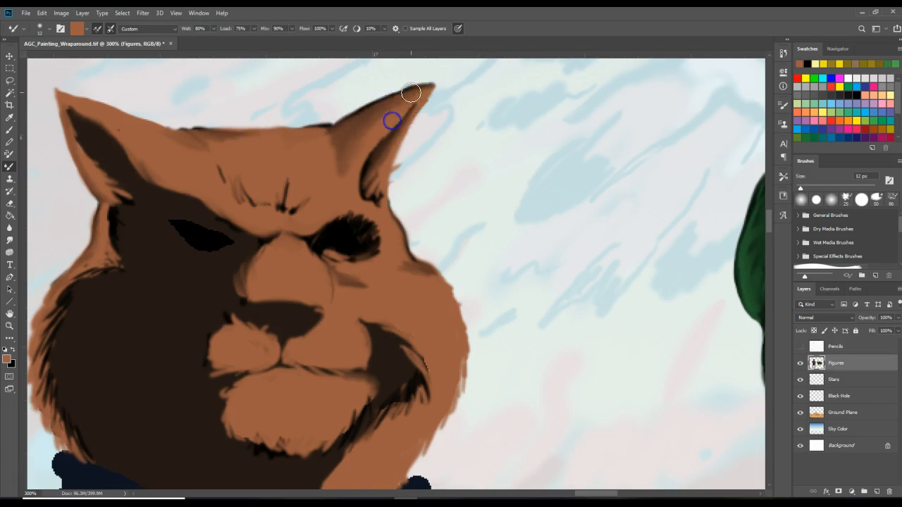
drag(364, 134, 348, 168)
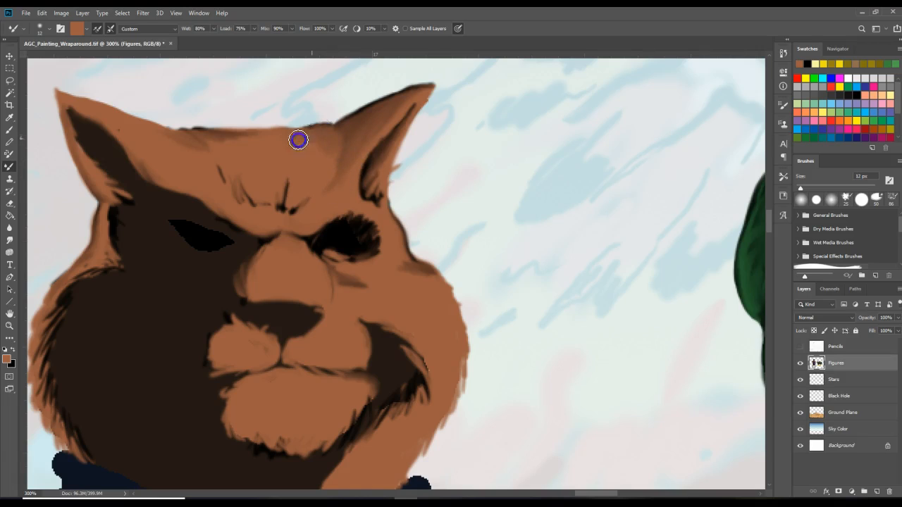
mouse_move(284, 132)
mouse_down()
mouse_move(322, 131)
mouse_move(158, 130)
mouse_move(179, 129)
mouse_move(137, 120)
mouse_up()
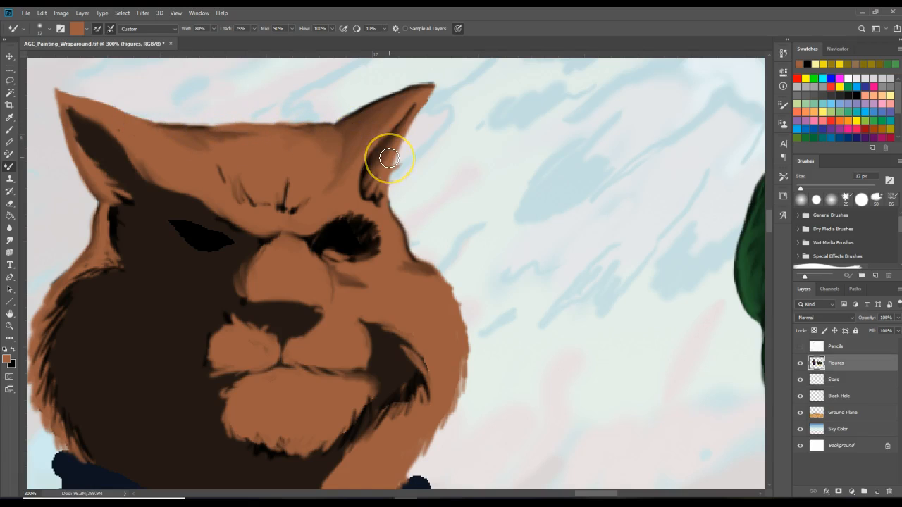
- Soften the outline of the ears and crown where they meet the sky
mouse_move(427, 76)
mouse_down()
mouse_move(388, 86)
mouse_move(430, 78)
mouse_move(364, 95)
mouse_move(388, 86)
mouse_move(335, 115)
mouse_move(454, 74)
mouse_move(322, 121)
mouse_move(223, 114)
mouse_up()
mouse_move(469, 116)
mouse_down()
mouse_move(413, 154)
mouse_move(458, 140)
mouse_up()
drag(43, 80, 135, 92)
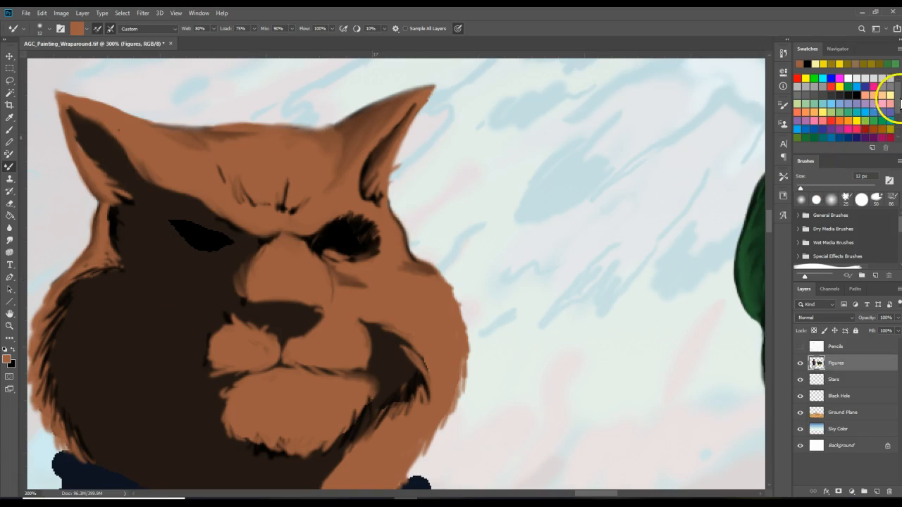
- Save the rusty brown foreground colour as a swatch named Alien Brown 1
scroll(899, 105, down, 3)
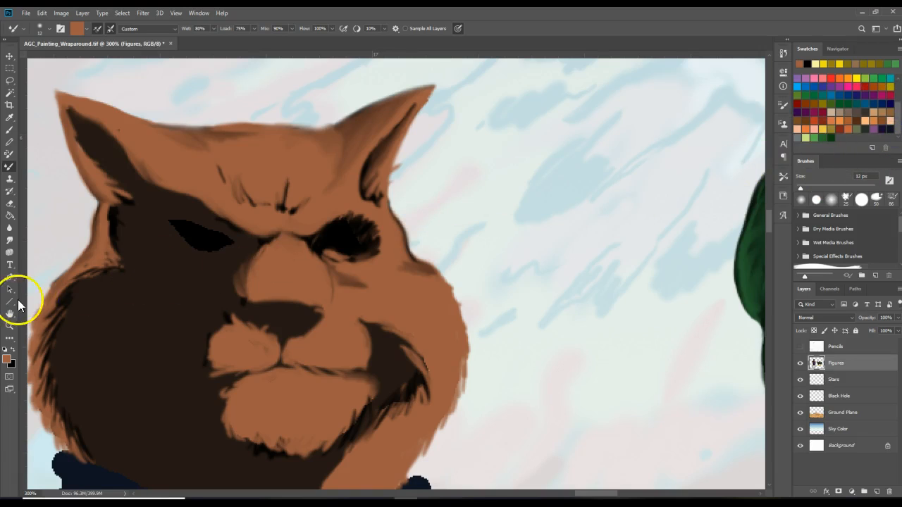
click(844, 145)
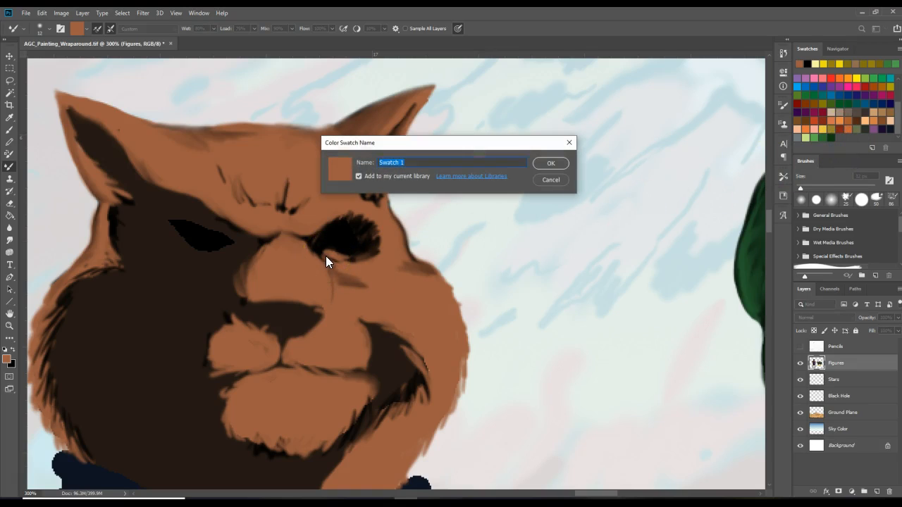
text(Alien Brown 1)
click(551, 163)
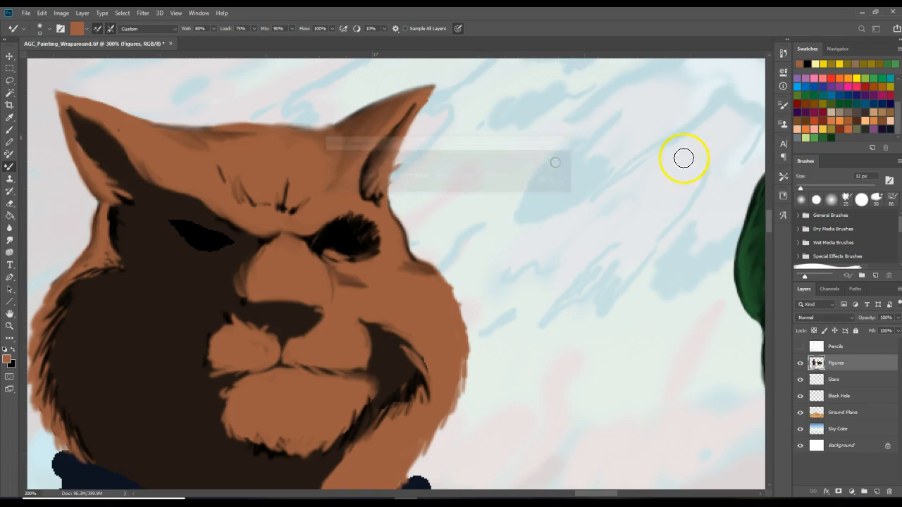
- Save the black as another Alien Brown swatch, and reset the foreground and background colours to default black and white
click(15, 350)
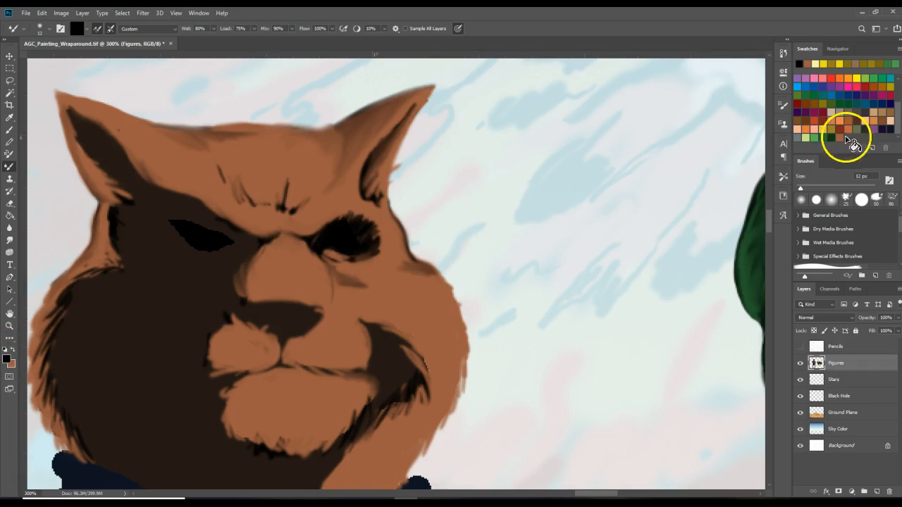
click(846, 139)
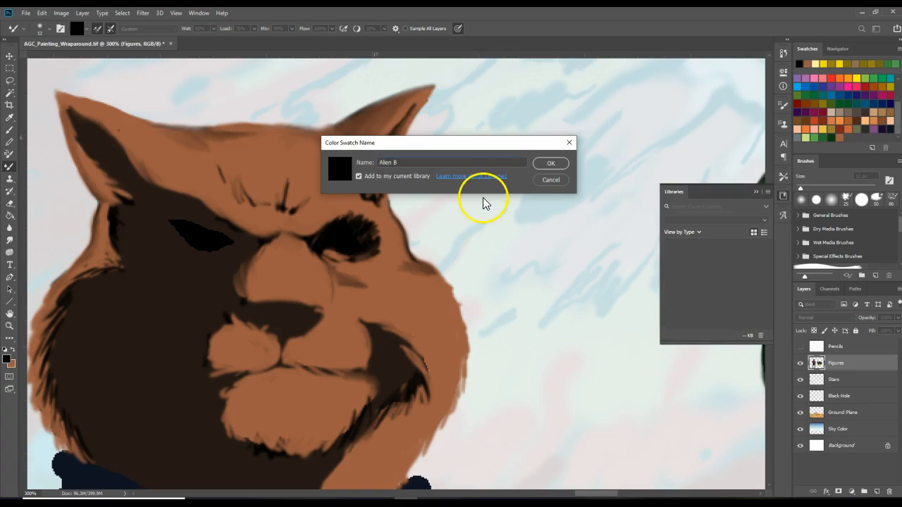
click(399, 163)
click(431, 165)
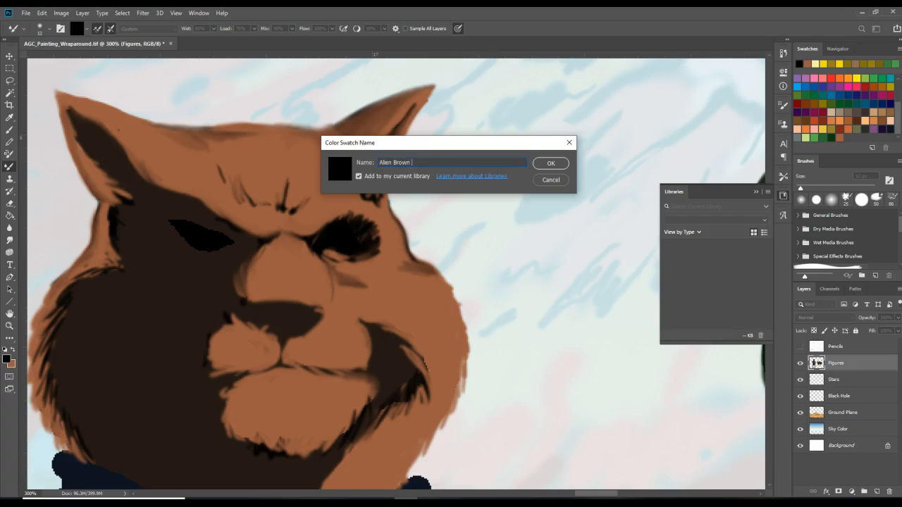
click(546, 162)
click(755, 192)
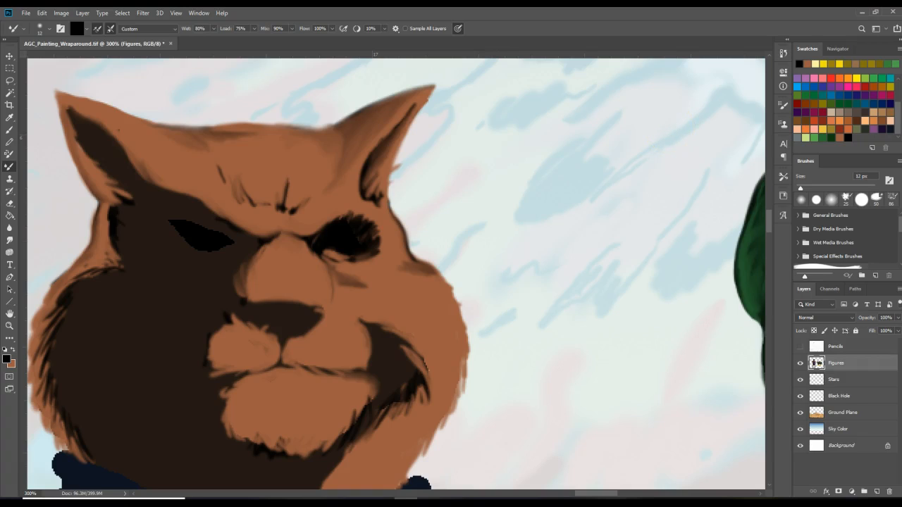
click(5, 350)
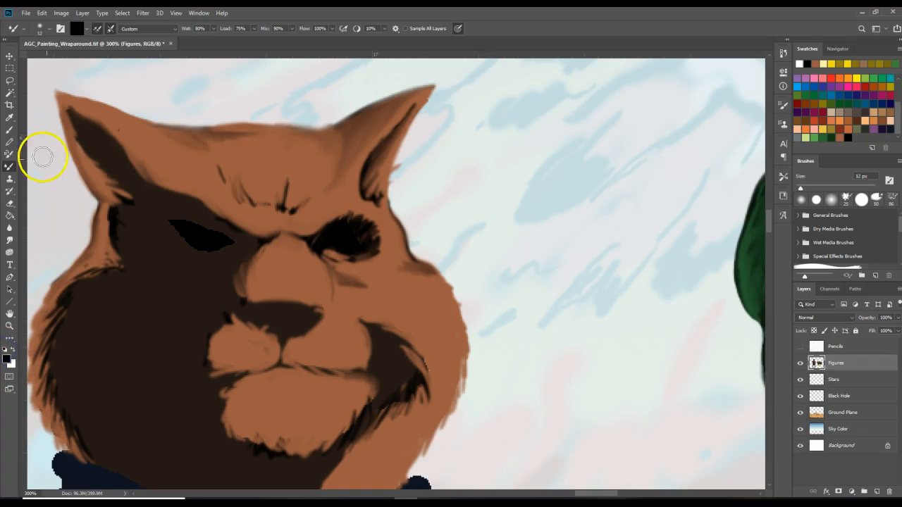
- Paint over the eye on the lit side of the face with solid black using the Brush
click(12, 131)
drag(349, 222, 325, 238)
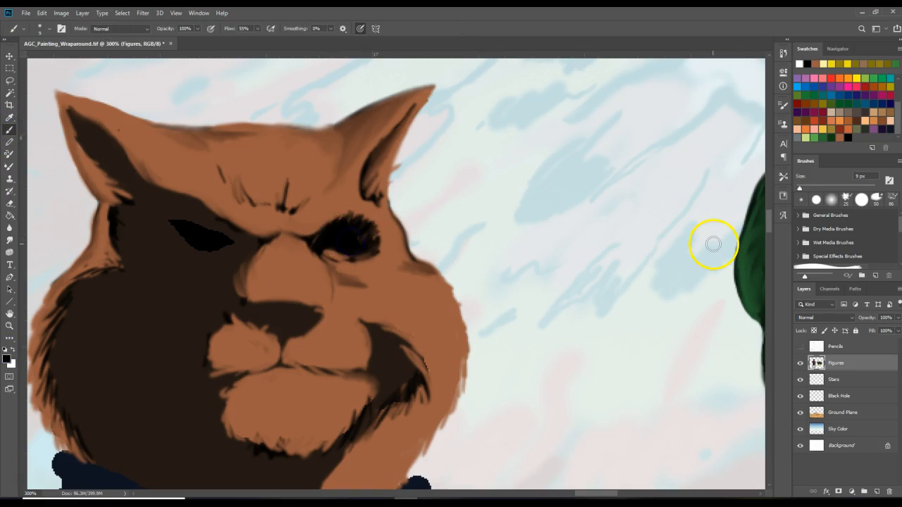
click(10, 326)
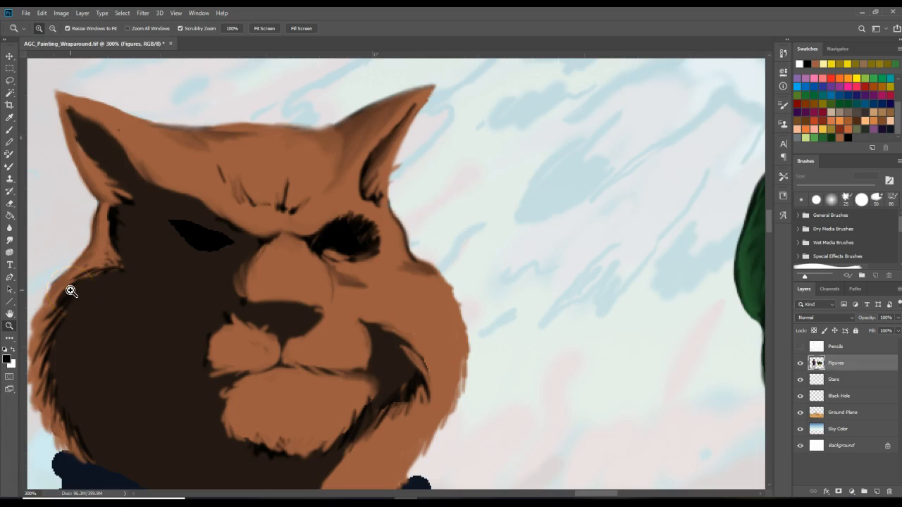
click(353, 232)
click(361, 229)
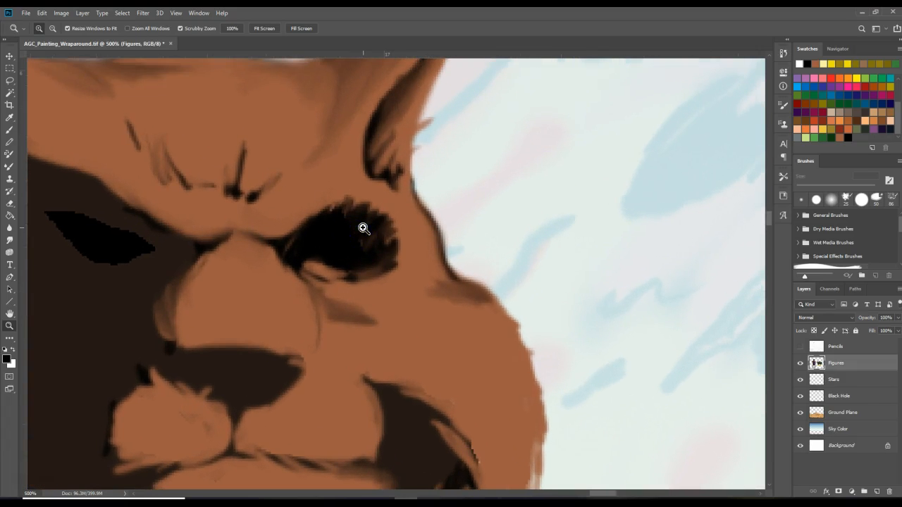
click(353, 230)
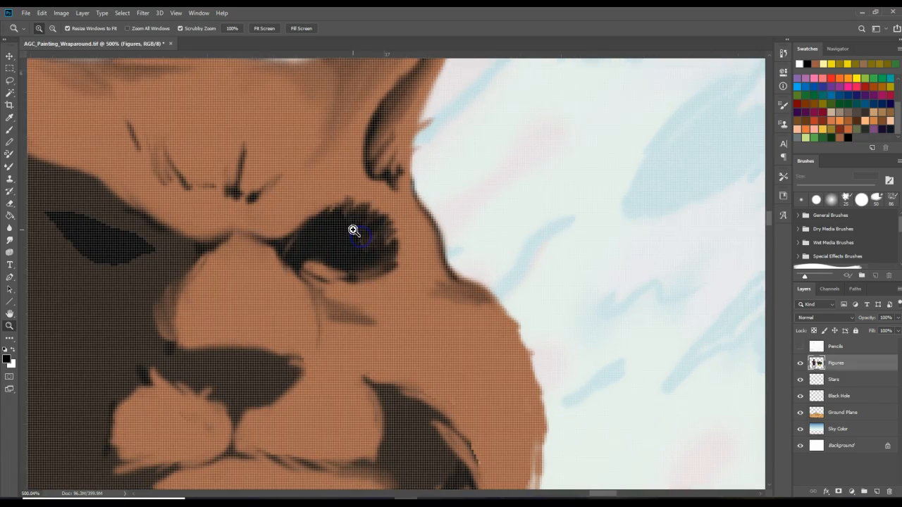
click(10, 130)
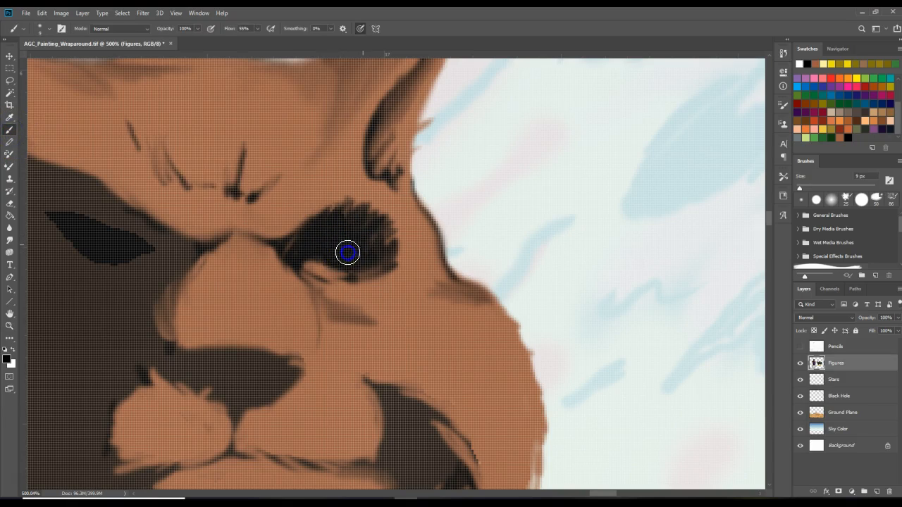
mouse_move(334, 229)
mouse_down()
mouse_move(319, 239)
mouse_move(345, 243)
mouse_move(337, 241)
mouse_up()
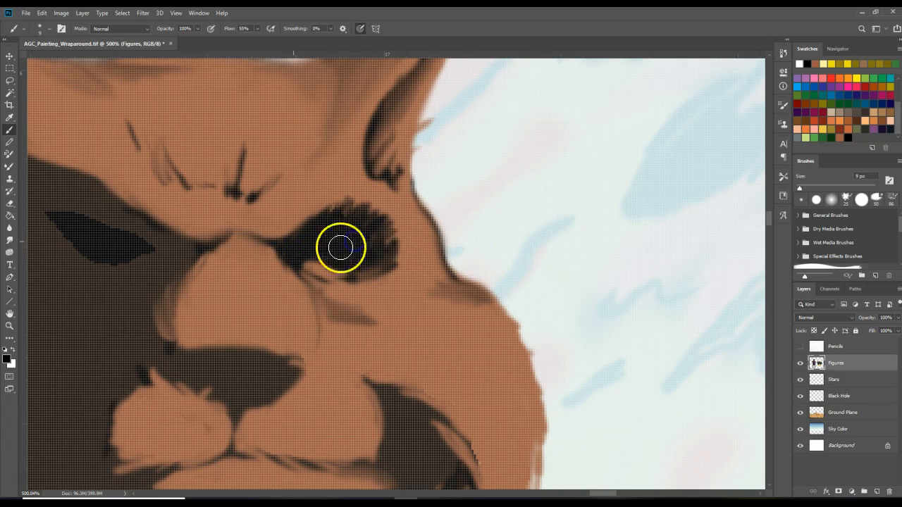
- Add a small white highlight inside the eye on the lit side of the face
click(14, 349)
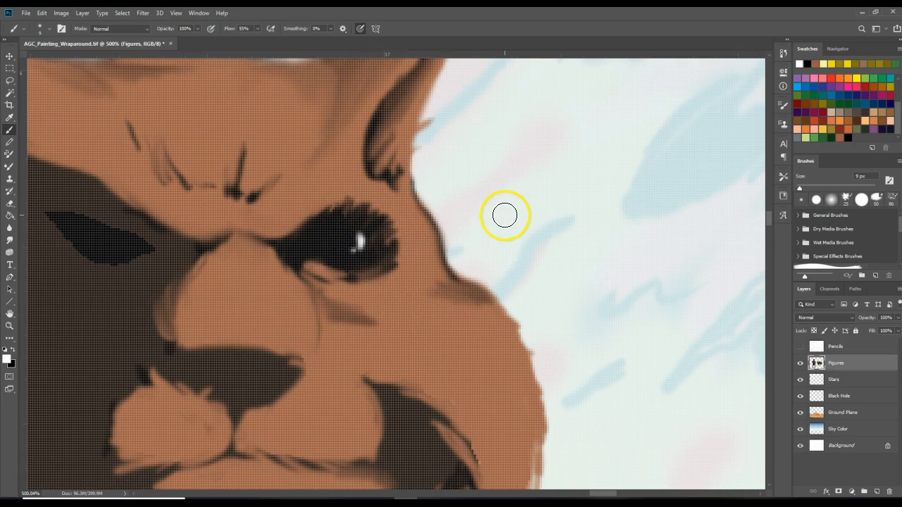
key(ctrl+minus)
key(ctrl+minus)
key(ctrl+minus)
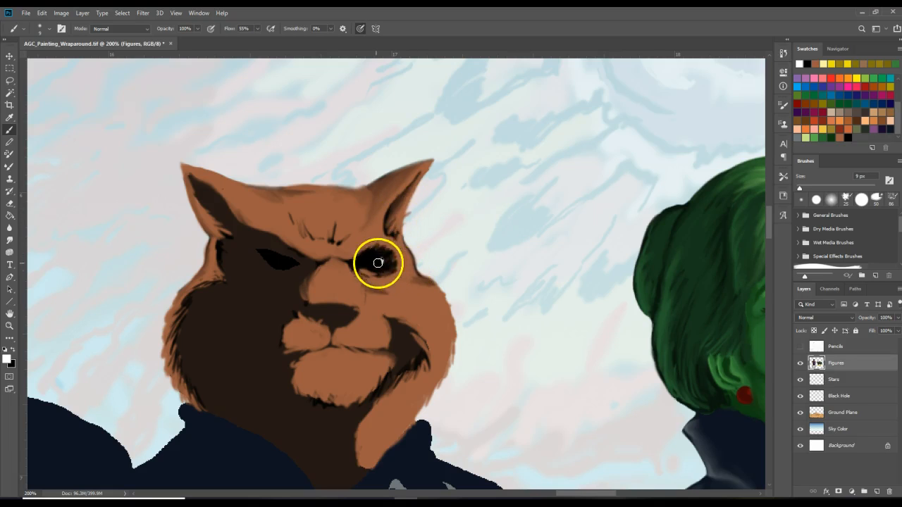
- Repaint the eye on the shadowed side in solid black and add a small white highlight near its outer corner
click(9, 325)
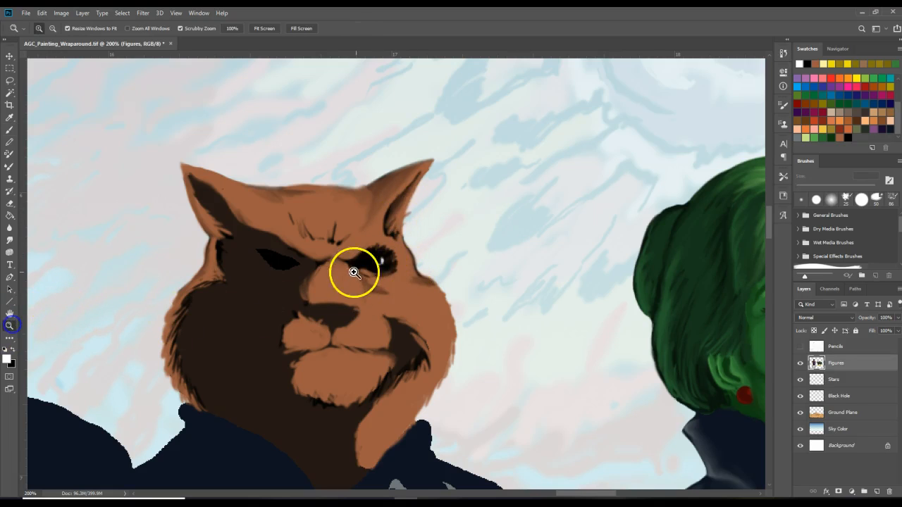
click(352, 267)
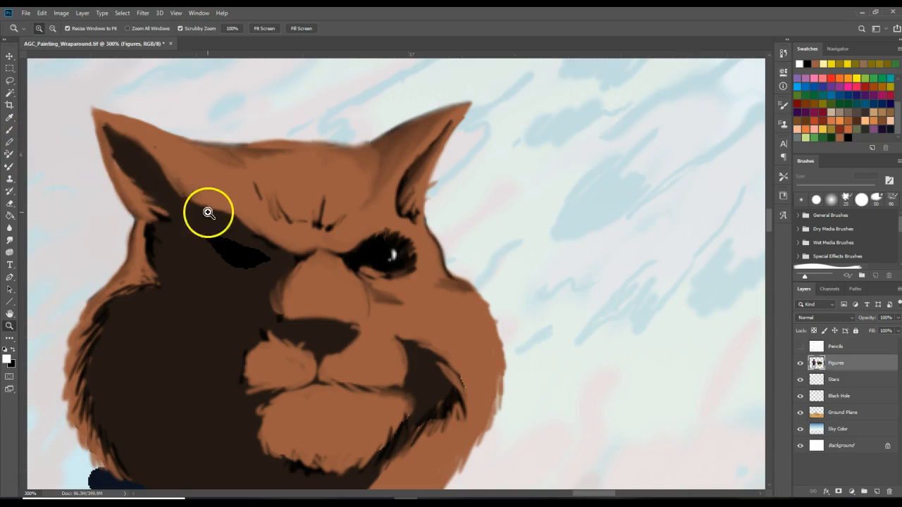
click(9, 130)
click(12, 349)
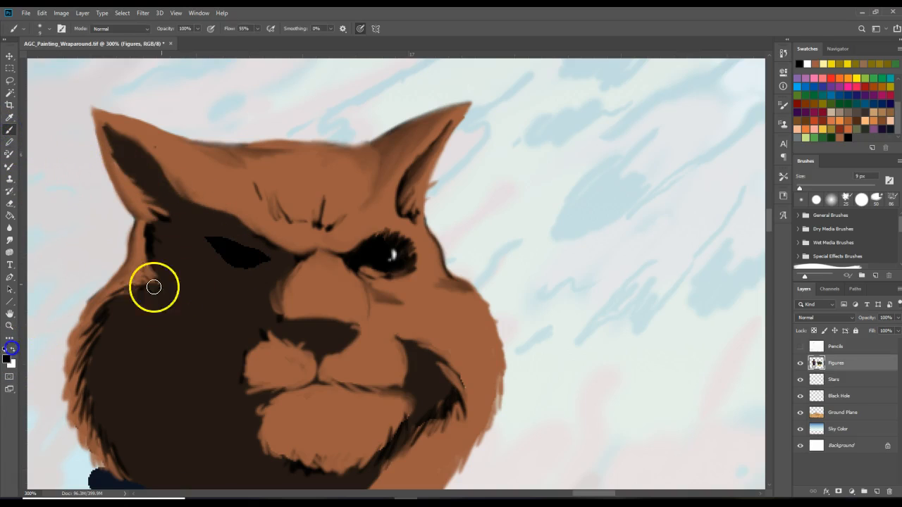
drag(223, 262, 216, 243)
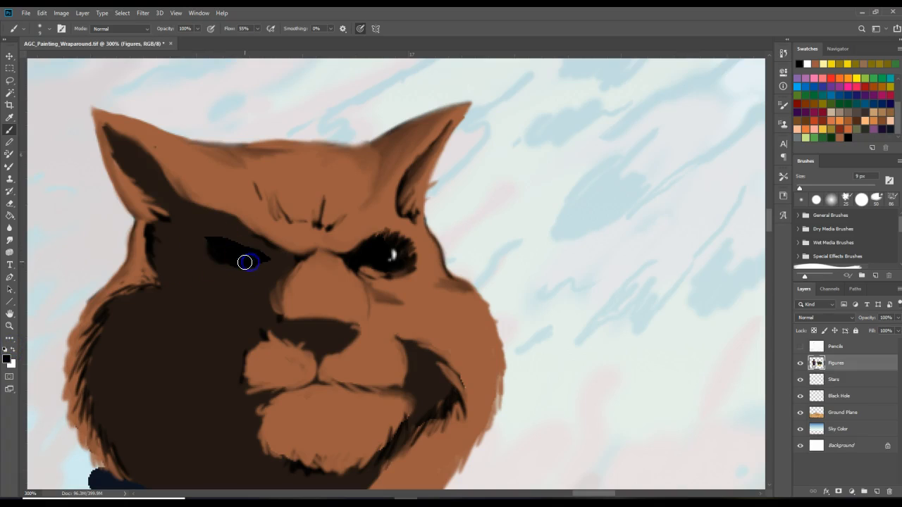
mouse_move(262, 257)
mouse_down()
mouse_move(302, 254)
mouse_move(287, 268)
mouse_move(308, 277)
mouse_up()
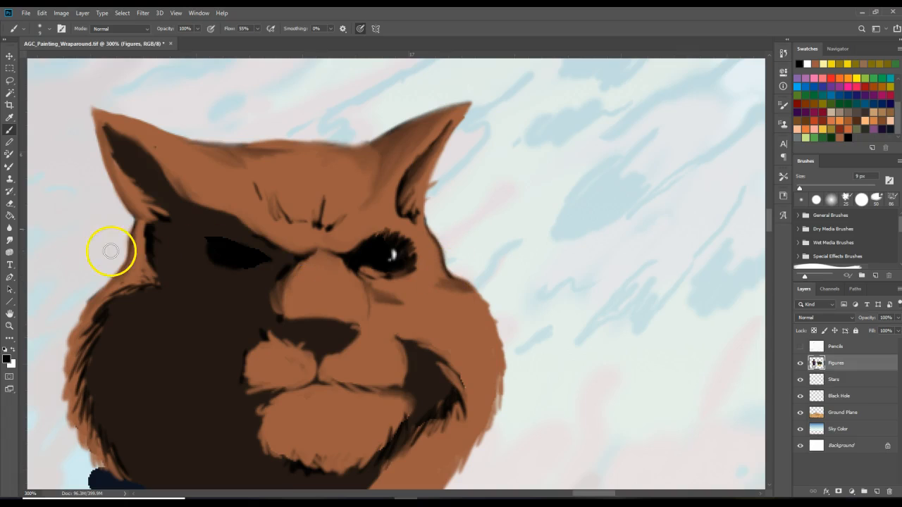
click(12, 350)
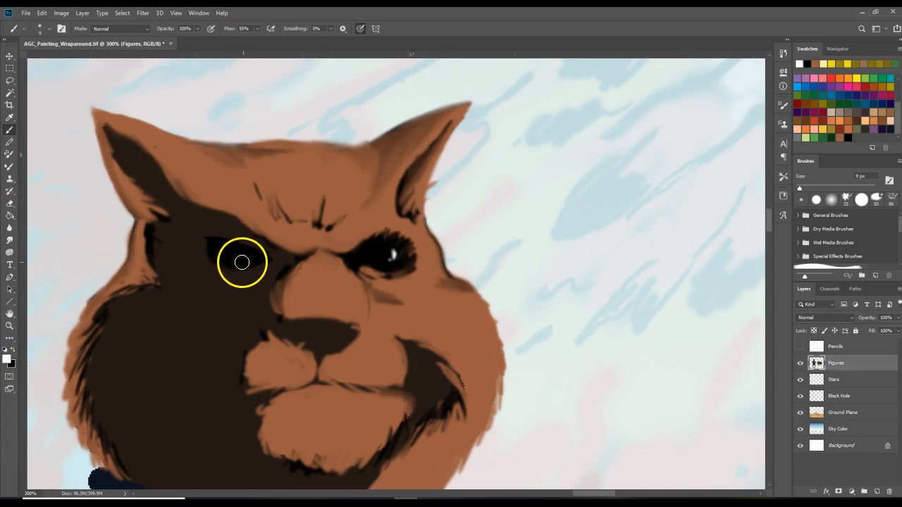
mouse_move(215, 247)
mouse_down()
mouse_move(240, 250)
mouse_move(217, 248)
mouse_up()
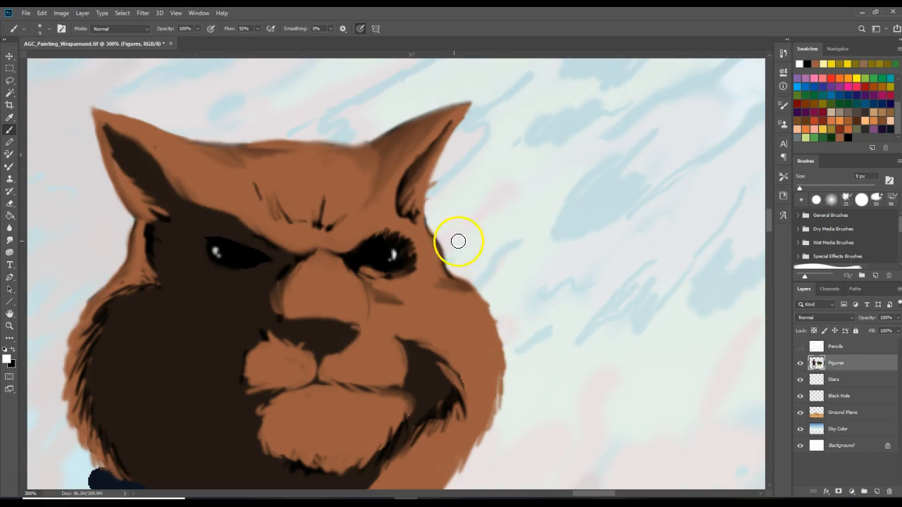
- Sample the rusty brown of the forehead and brush it over the frown lines to thin them
click(9, 118)
click(315, 185)
click(10, 130)
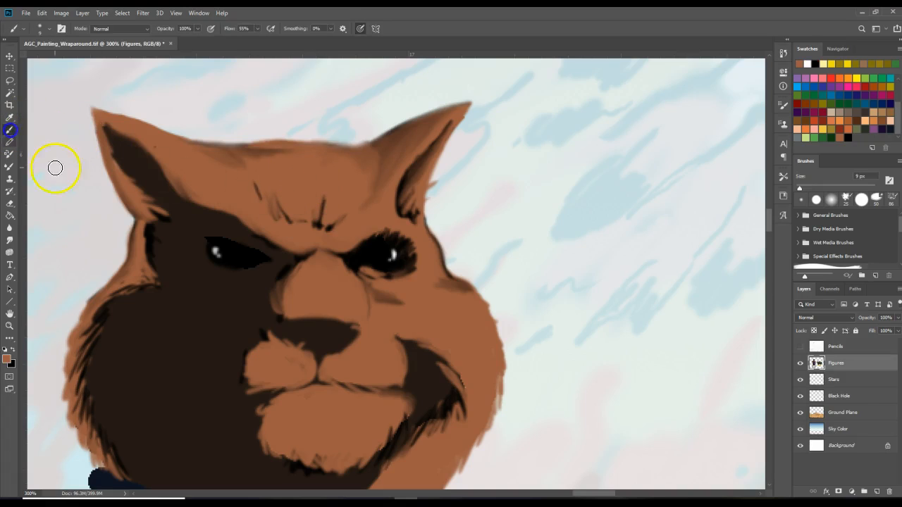
mouse_move(286, 225)
mouse_down()
mouse_move(272, 204)
mouse_move(283, 227)
mouse_up()
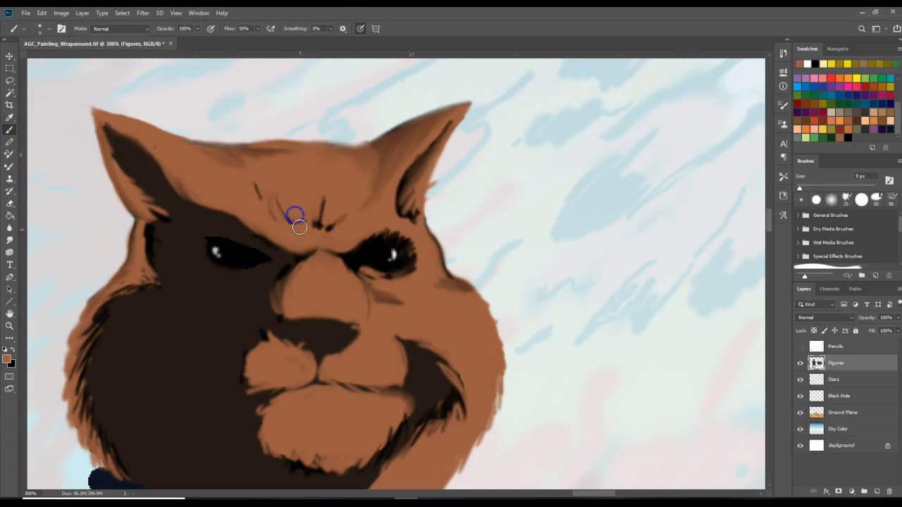
mouse_move(325, 228)
mouse_down()
mouse_move(344, 205)
mouse_move(320, 215)
mouse_move(319, 195)
mouse_move(296, 234)
mouse_move(302, 215)
mouse_move(283, 181)
mouse_move(263, 189)
mouse_up()
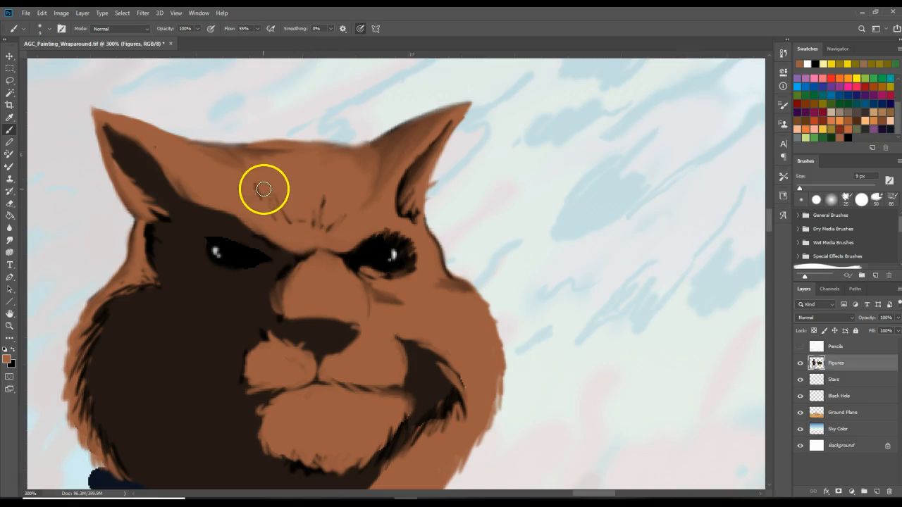
- Paint rusty brown eyelid lines and fur around the lit eye, trimming the black at its edges and inner corner
mouse_move(414, 232)
mouse_down()
mouse_move(371, 252)
mouse_move(376, 241)
mouse_move(403, 246)
mouse_move(373, 249)
mouse_move(401, 246)
mouse_up()
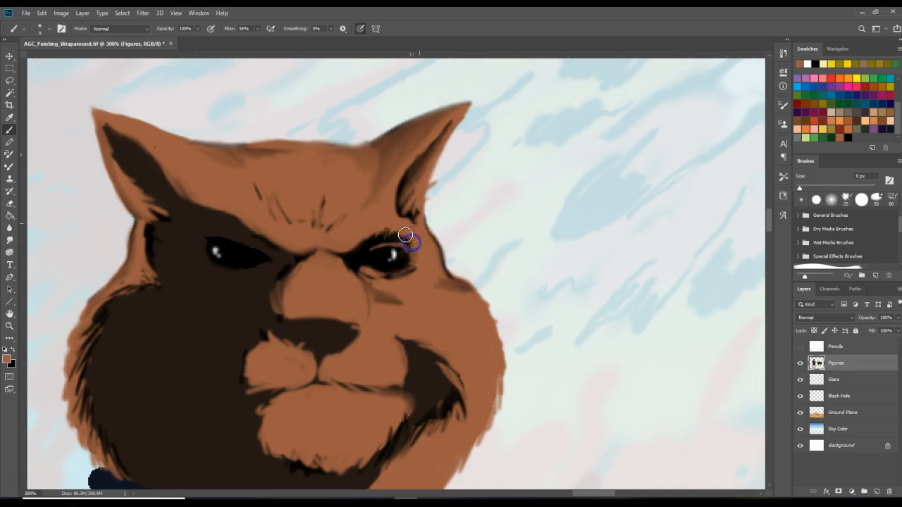
mouse_move(447, 252)
mouse_down()
mouse_move(389, 241)
mouse_move(382, 265)
mouse_move(365, 269)
mouse_move(400, 272)
mouse_move(418, 260)
mouse_move(394, 275)
mouse_move(379, 271)
mouse_move(399, 277)
mouse_move(380, 276)
mouse_up()
click(382, 277)
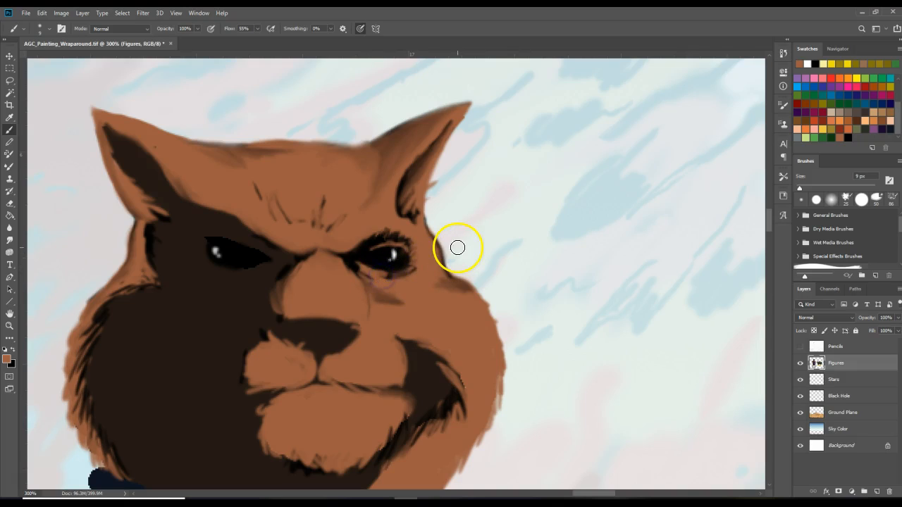
drag(347, 249, 366, 231)
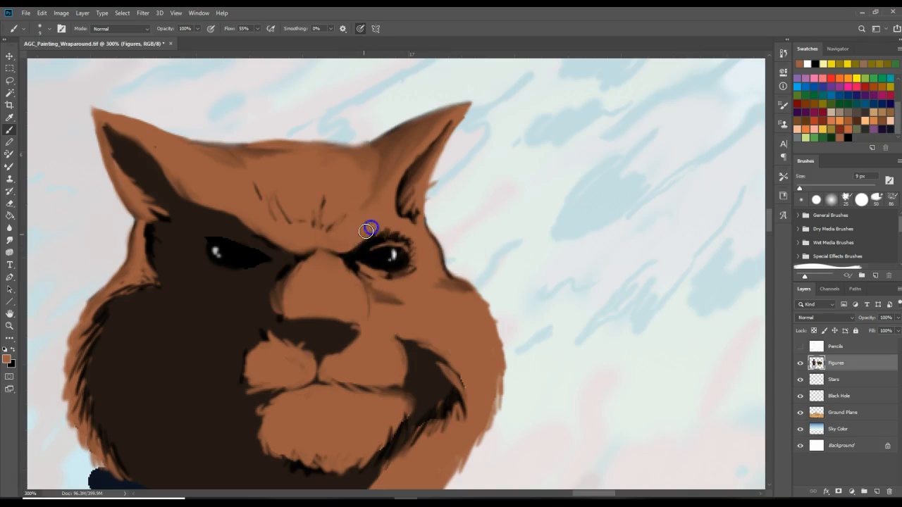
click(336, 248)
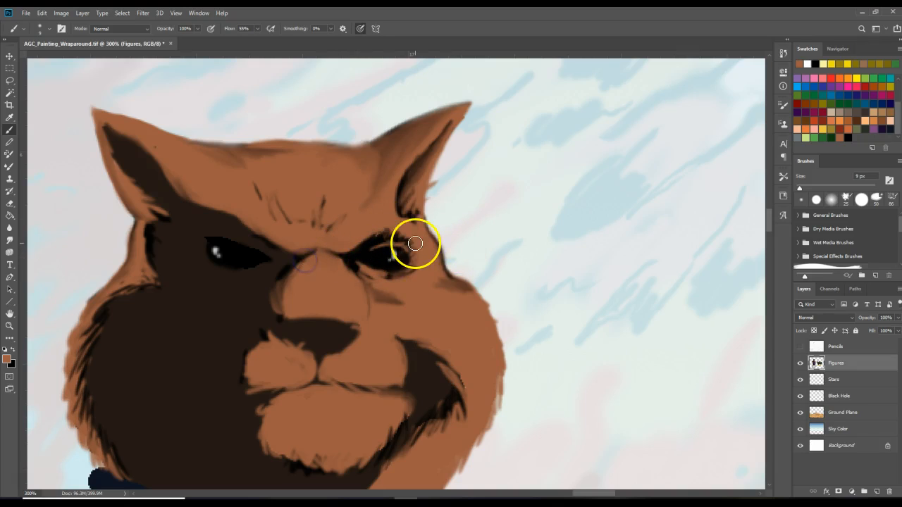
- Sample the forehead's rusty brown as the foreground colour
click(13, 350)
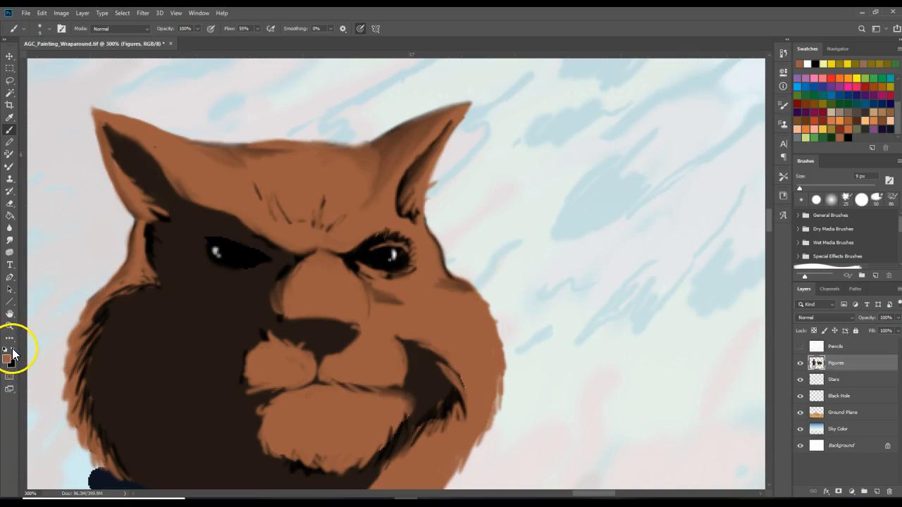
click(13, 350)
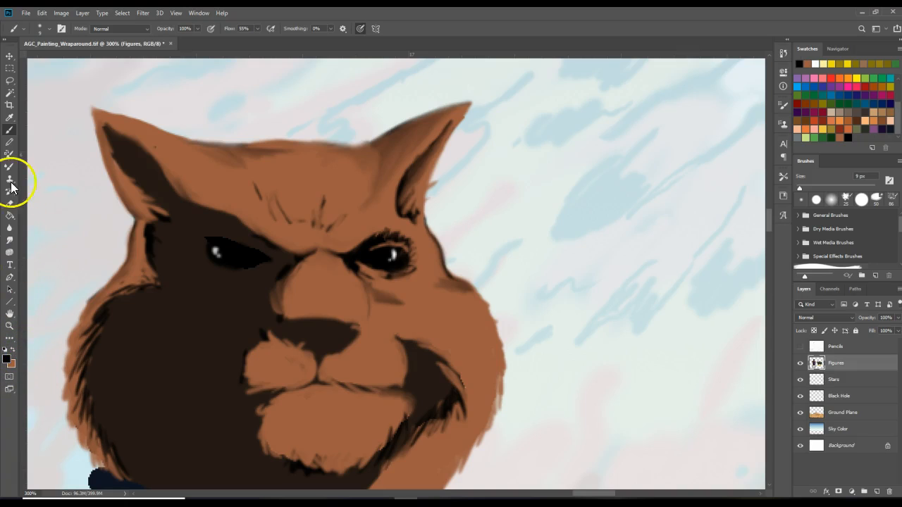
click(10, 118)
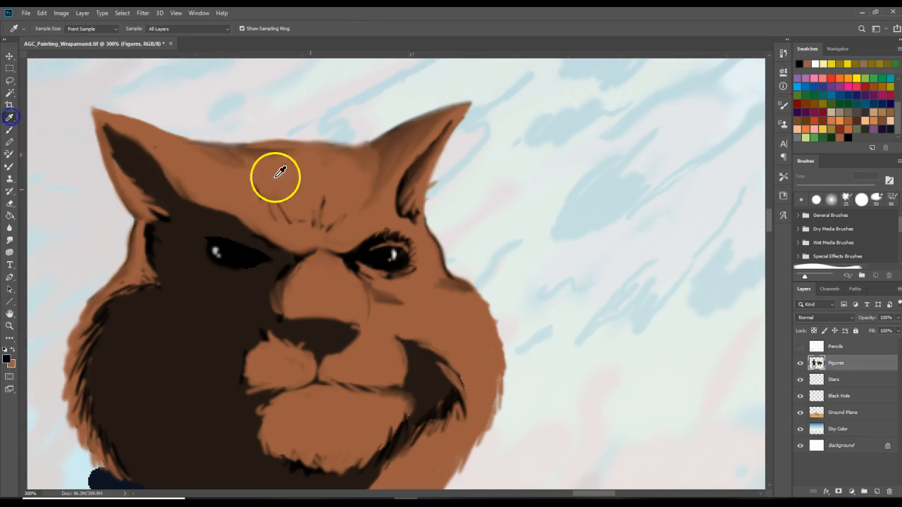
click(324, 174)
click(8, 359)
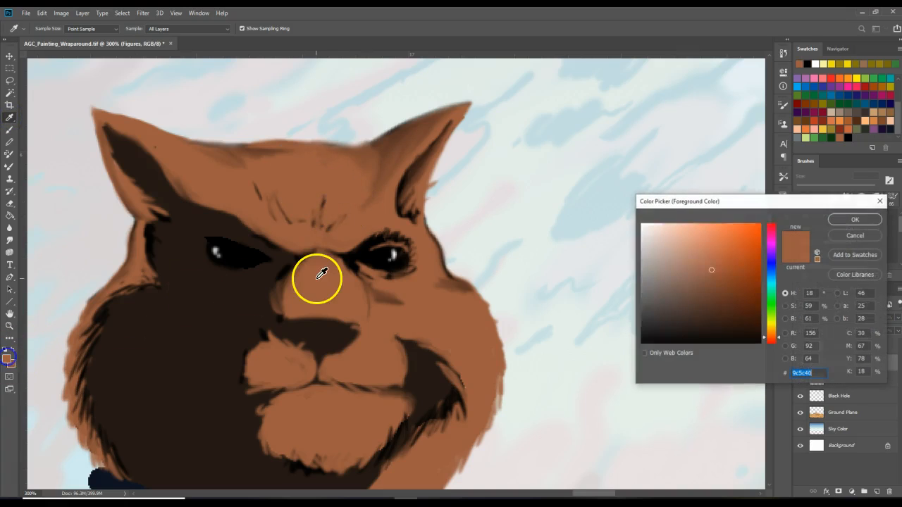
click(713, 257)
drag(710, 251, 706, 245)
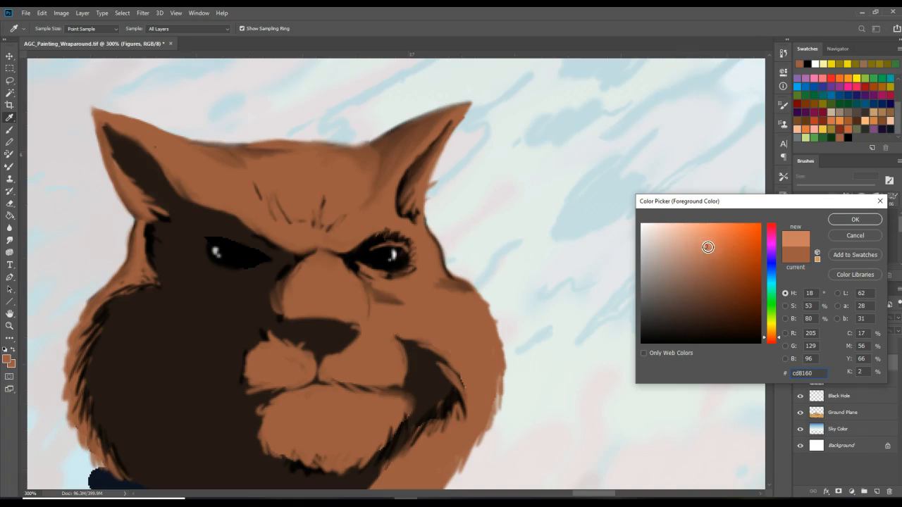
click(776, 327)
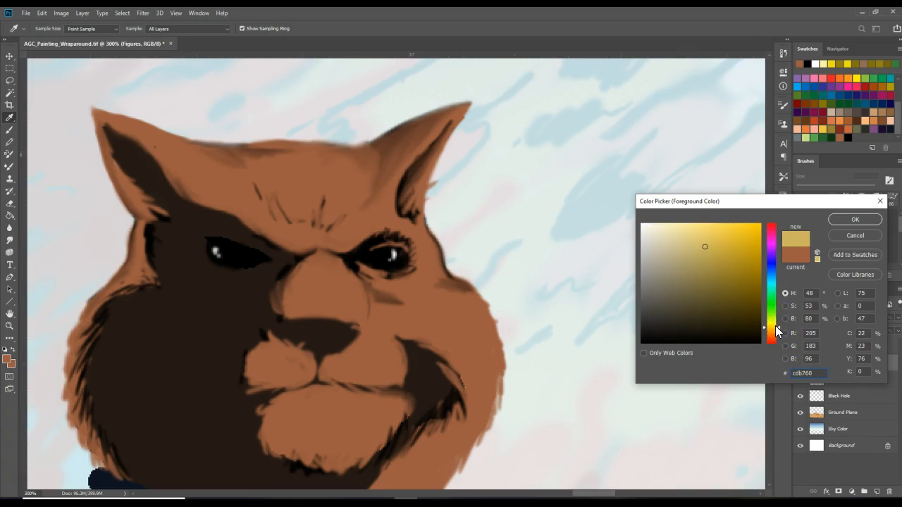
click(851, 236)
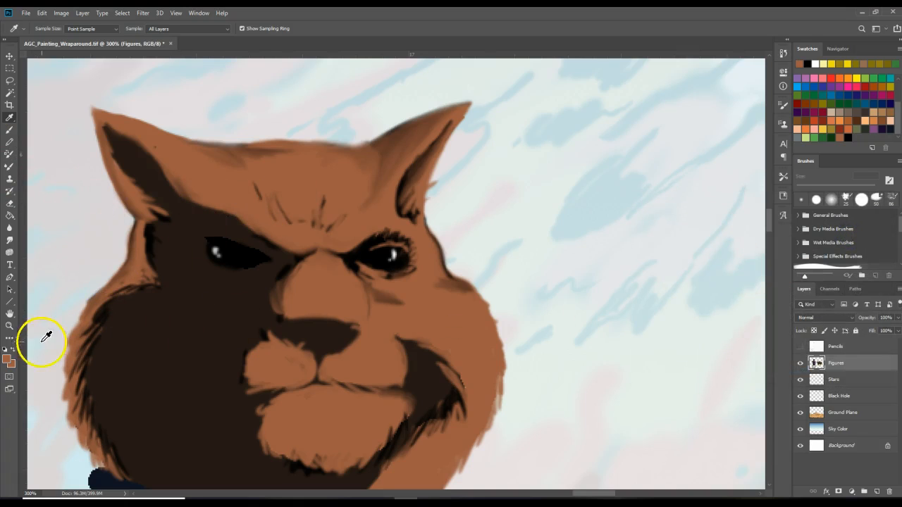
- Set the foreground colour to a lighter, less saturated shade of the rusty brown
click(8, 359)
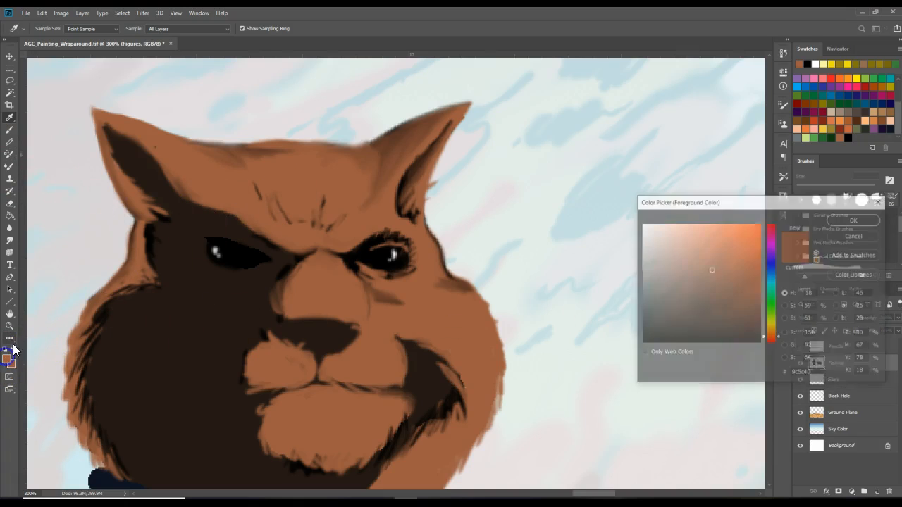
click(700, 253)
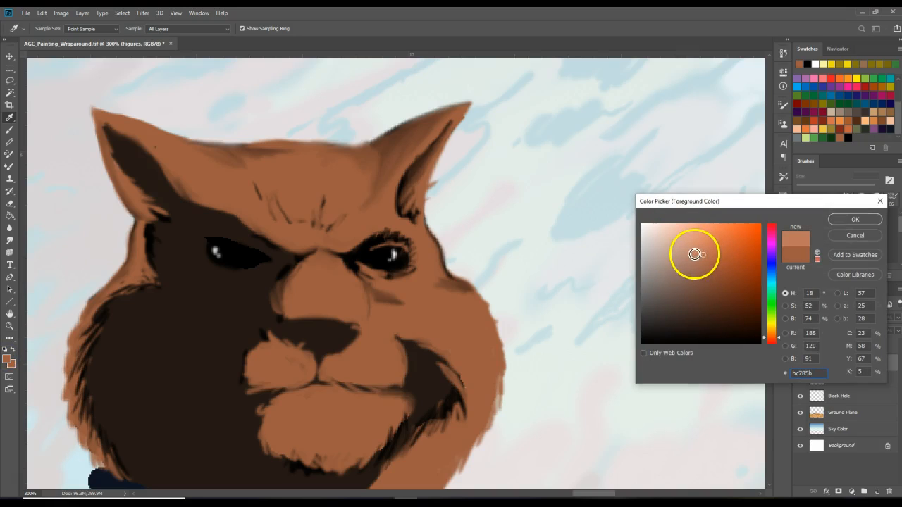
key(Return)
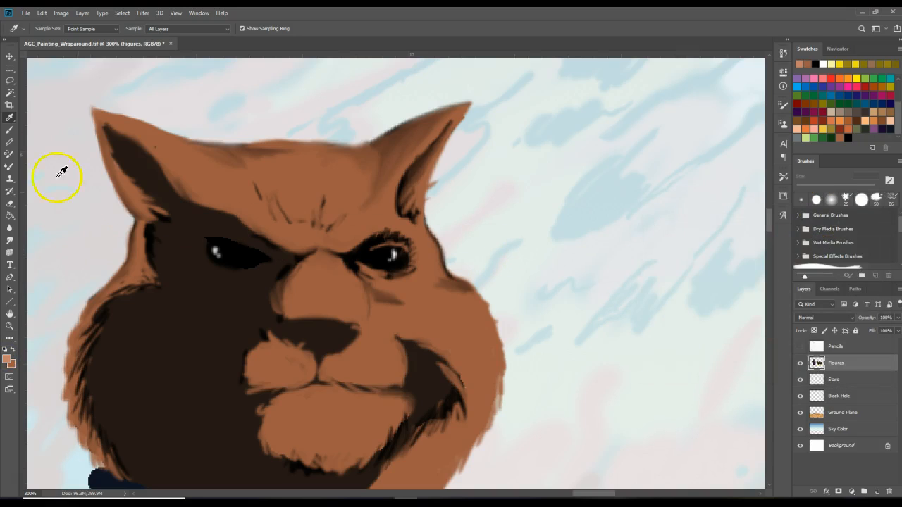
- Brush lighter brown fur highlights along the lit cheek, beside the lit eye and over its brow
click(10, 131)
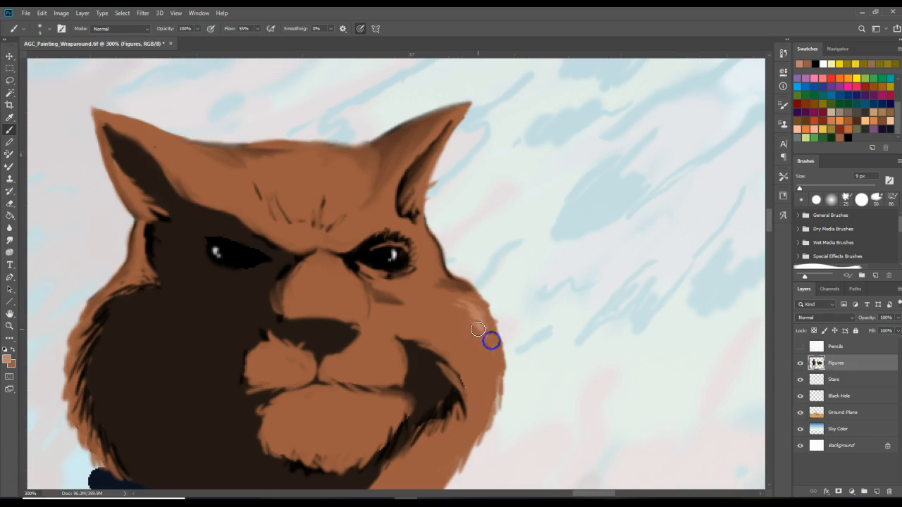
mouse_move(459, 300)
mouse_down()
mouse_move(433, 246)
mouse_move(427, 260)
mouse_up()
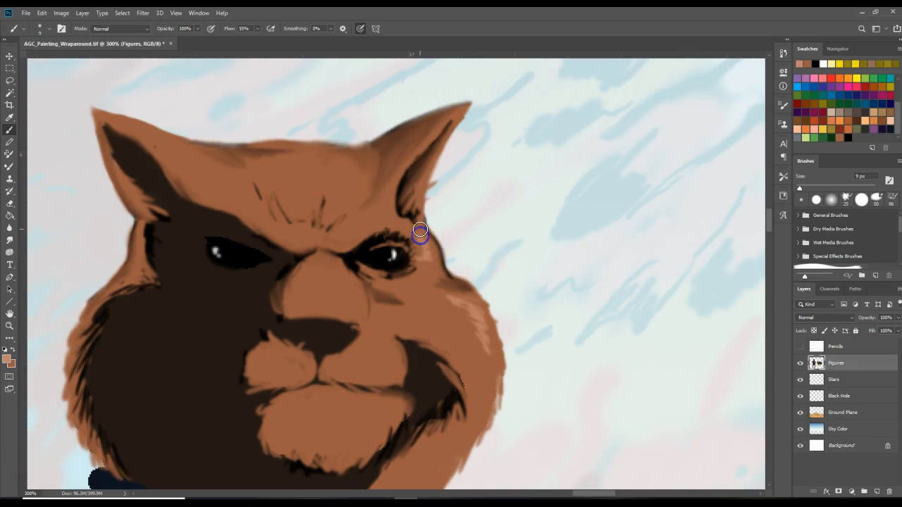
mouse_move(418, 225)
mouse_down()
mouse_move(436, 241)
mouse_move(437, 259)
mouse_move(422, 265)
mouse_move(432, 270)
mouse_move(403, 223)
mouse_up()
mouse_move(466, 284)
mouse_down()
mouse_move(446, 289)
mouse_move(468, 310)
mouse_move(457, 303)
mouse_move(476, 305)
mouse_move(430, 271)
mouse_move(408, 220)
mouse_move(386, 216)
mouse_up()
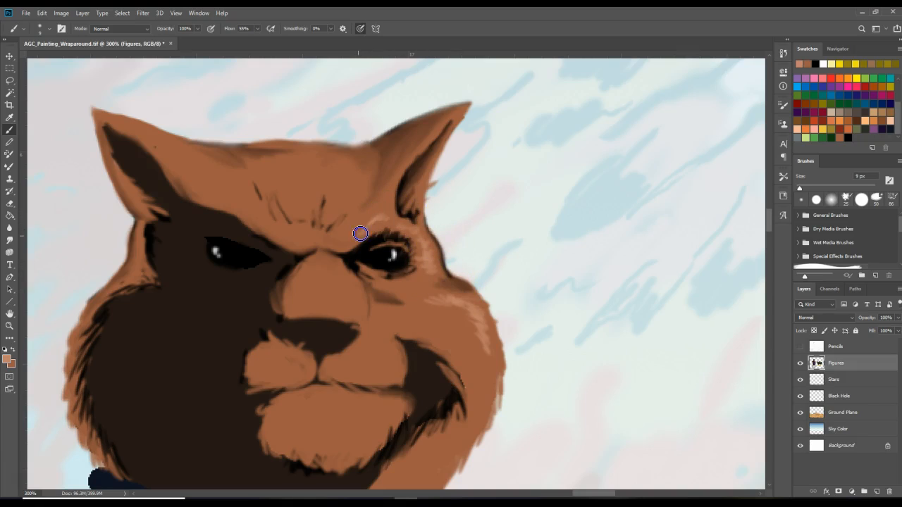
mouse_move(375, 227)
mouse_down()
mouse_move(469, 283)
mouse_move(417, 279)
mouse_move(431, 275)
mouse_move(407, 224)
mouse_up()
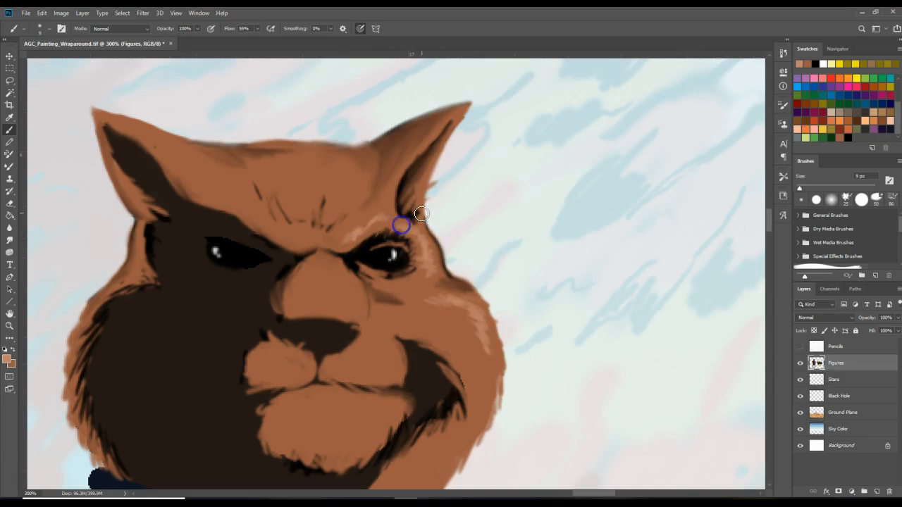
- Switch to the rusty brown and brush it through the highlights around the lit eye, brow and cheek to break them up
click(12, 350)
drag(419, 267, 417, 259)
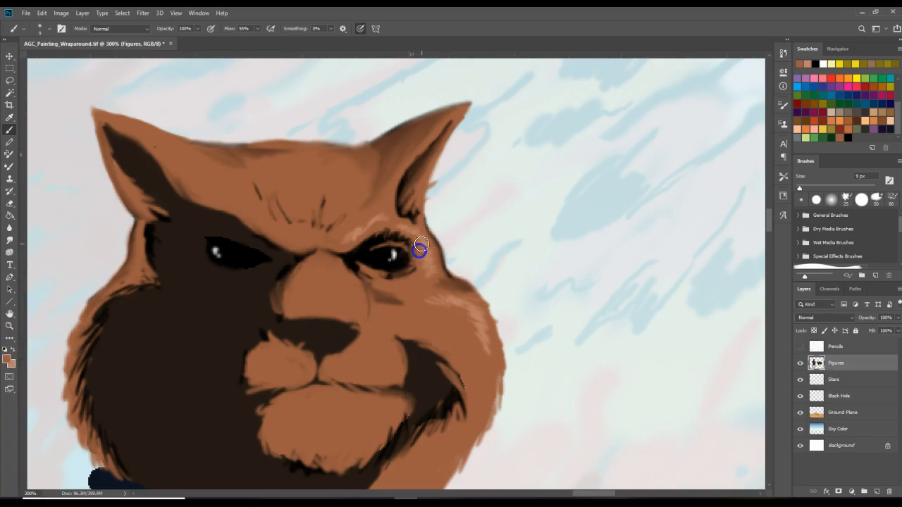
mouse_move(388, 219)
mouse_down()
mouse_move(378, 221)
mouse_move(459, 246)
mouse_move(388, 227)
mouse_up()
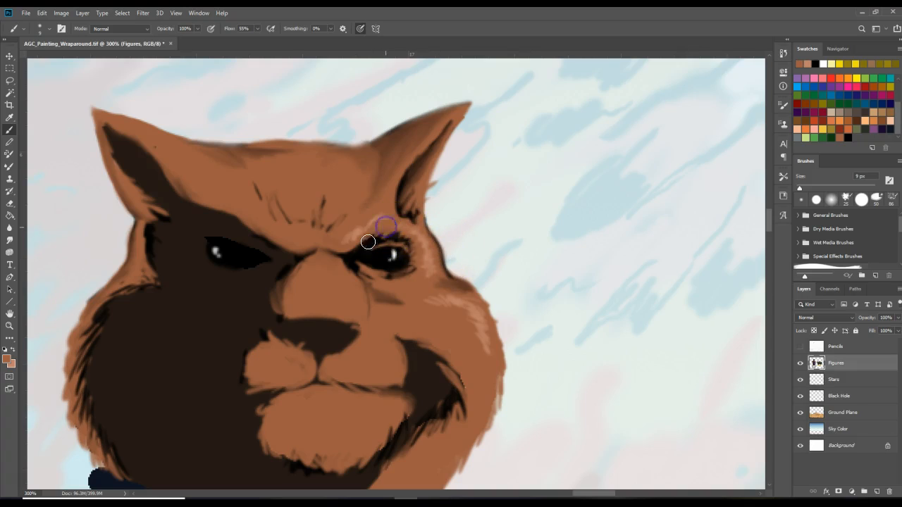
mouse_move(416, 261)
mouse_down()
mouse_move(463, 314)
mouse_move(444, 311)
mouse_move(487, 290)
mouse_move(472, 335)
mouse_up()
drag(452, 138, 451, 137)
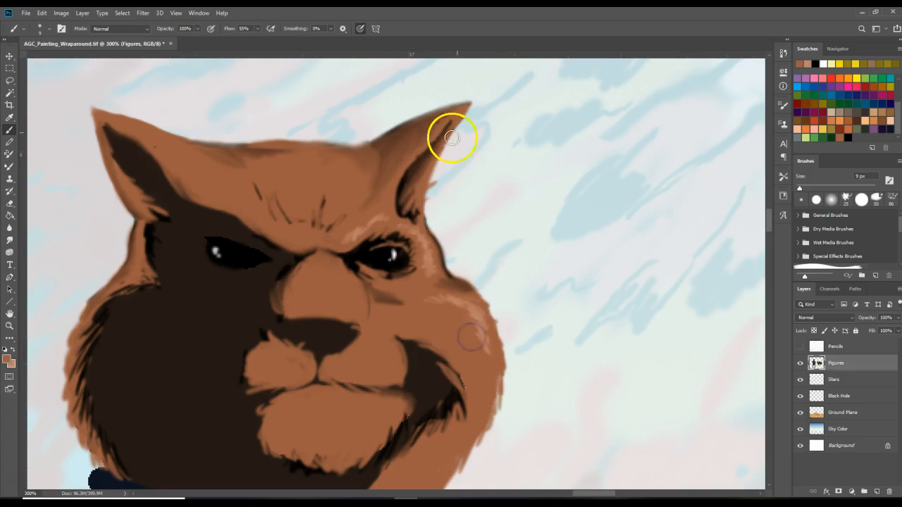
- Switch back to the lighter brown and paint highlights along the inner and outer edges of the lit ear
click(10, 154)
click(11, 132)
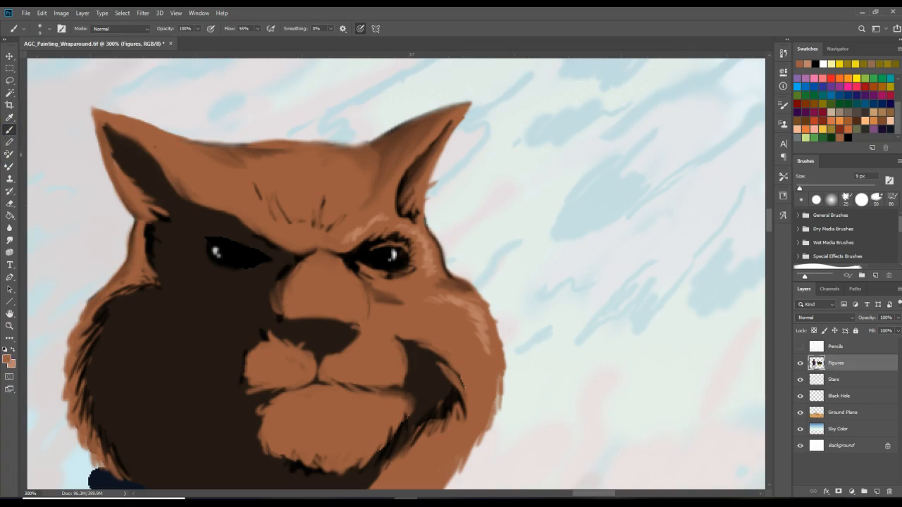
click(13, 350)
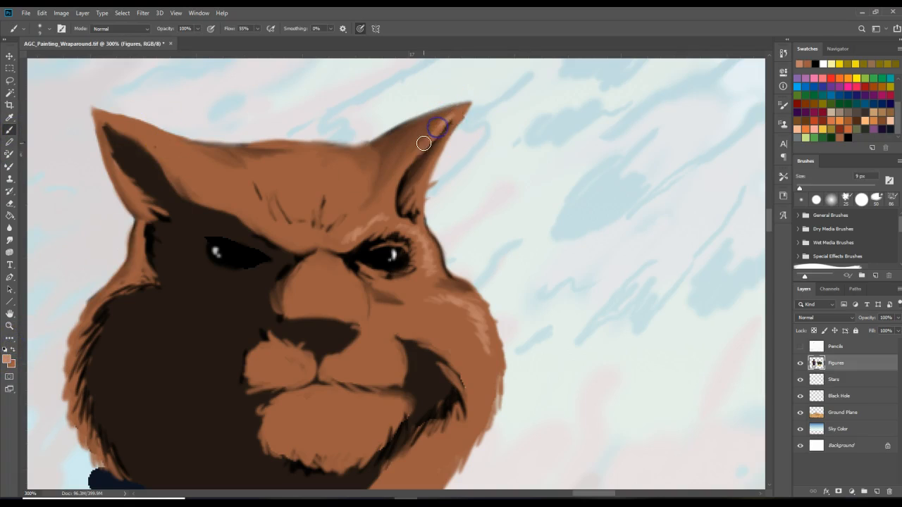
drag(457, 111, 413, 157)
mouse_move(454, 129)
mouse_down()
mouse_move(425, 198)
mouse_move(407, 209)
mouse_move(427, 203)
mouse_move(407, 199)
mouse_move(415, 190)
mouse_move(417, 198)
mouse_move(450, 179)
mouse_move(416, 219)
mouse_up()
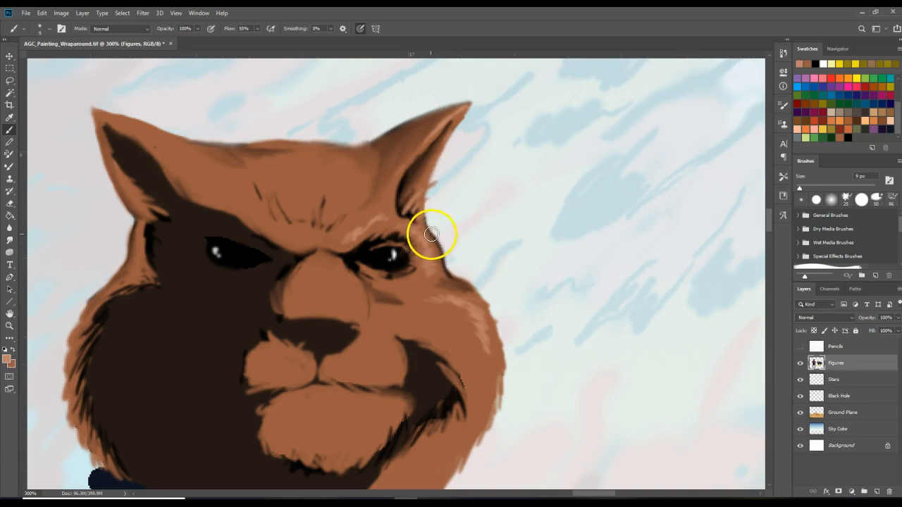
- Thin the dark outline from the temple to the lit cheek with rusty brown, restore the lighter brown and undo the last stroke
click(421, 226)
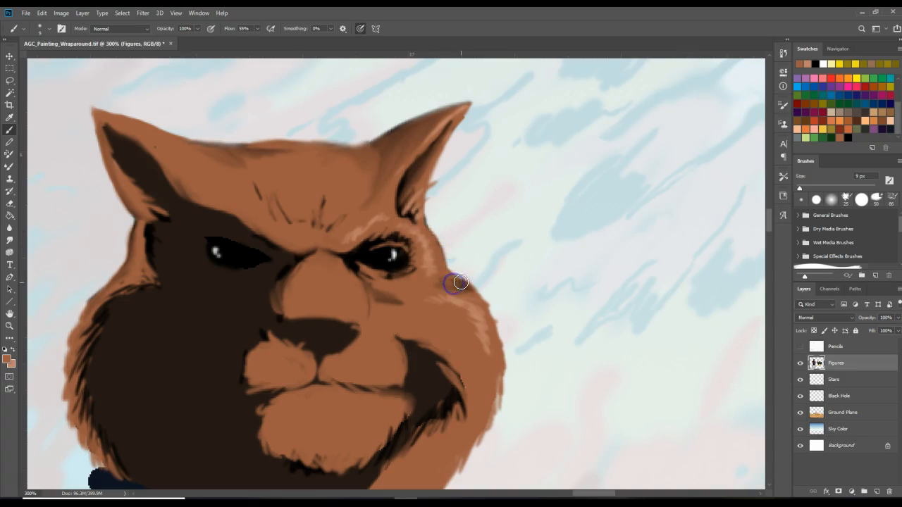
click(11, 349)
key(ctrl+z)
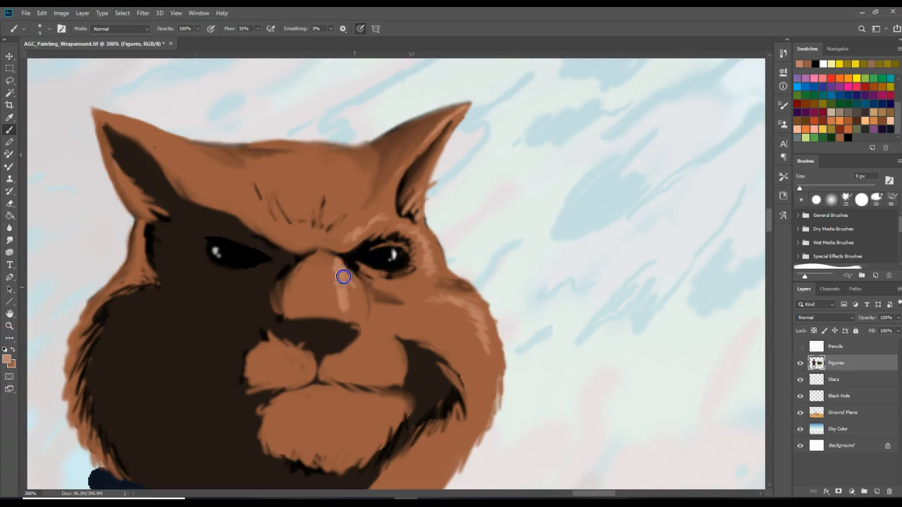
- Brush lighter brown highlights down the nose bridge, on the cheek and below the lit eye, and across the top of the forehead
mouse_move(335, 263)
mouse_down()
mouse_move(341, 306)
mouse_move(333, 299)
mouse_move(351, 291)
mouse_up()
mouse_move(435, 343)
mouse_down()
mouse_move(484, 338)
mouse_move(486, 357)
mouse_move(461, 343)
mouse_move(491, 345)
mouse_move(478, 342)
mouse_move(488, 370)
mouse_up()
drag(437, 296, 411, 287)
mouse_move(330, 207)
mouse_down()
mouse_move(333, 240)
mouse_move(334, 208)
mouse_move(358, 165)
mouse_move(314, 158)
mouse_move(345, 155)
mouse_move(339, 182)
mouse_move(348, 167)
mouse_move(322, 158)
mouse_move(319, 175)
mouse_move(309, 149)
mouse_move(309, 163)
mouse_move(308, 152)
mouse_move(377, 202)
mouse_move(348, 165)
mouse_up()
mouse_move(393, 317)
mouse_down()
mouse_move(362, 330)
mouse_move(376, 386)
mouse_move(353, 398)
mouse_move(439, 347)
mouse_move(383, 331)
mouse_move(473, 294)
mouse_move(430, 304)
mouse_move(332, 299)
mouse_up()
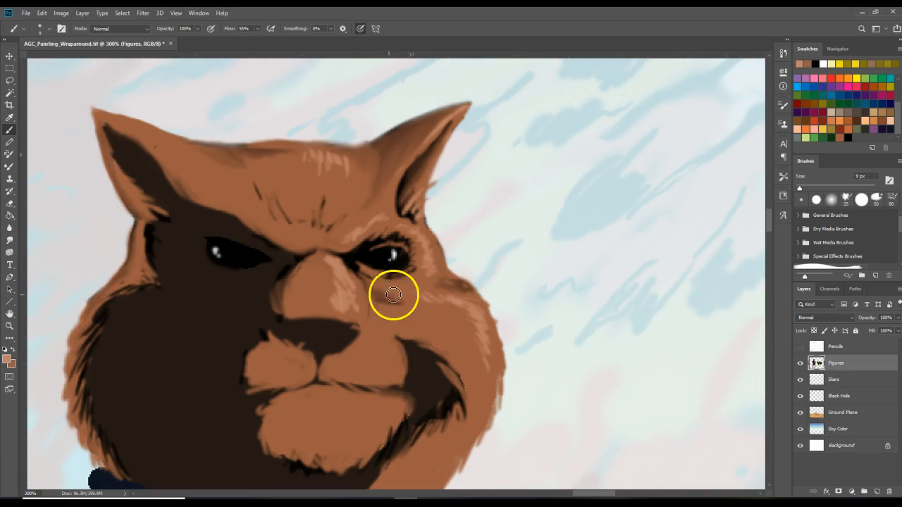
- Sample the nose highlight and set the foreground colour to the paler brown #d7a691
alt+click(348, 285)
click(8, 362)
click(679, 241)
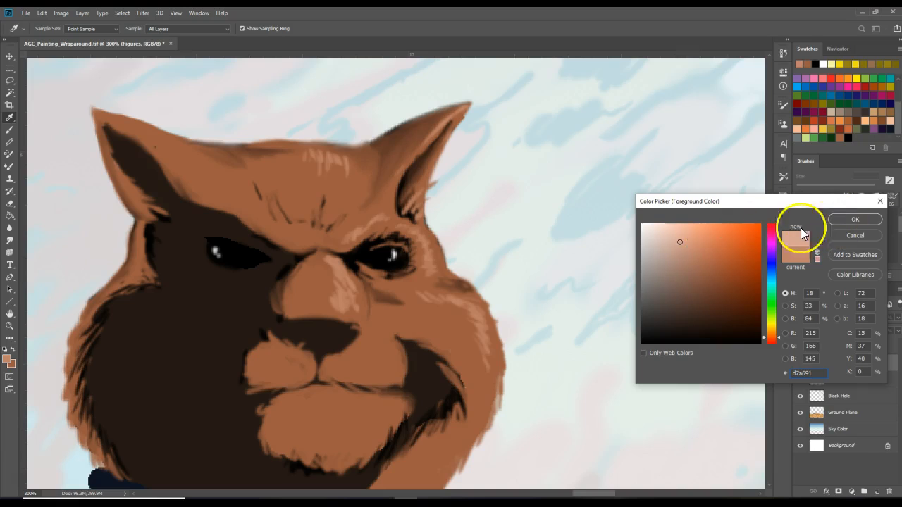
click(850, 220)
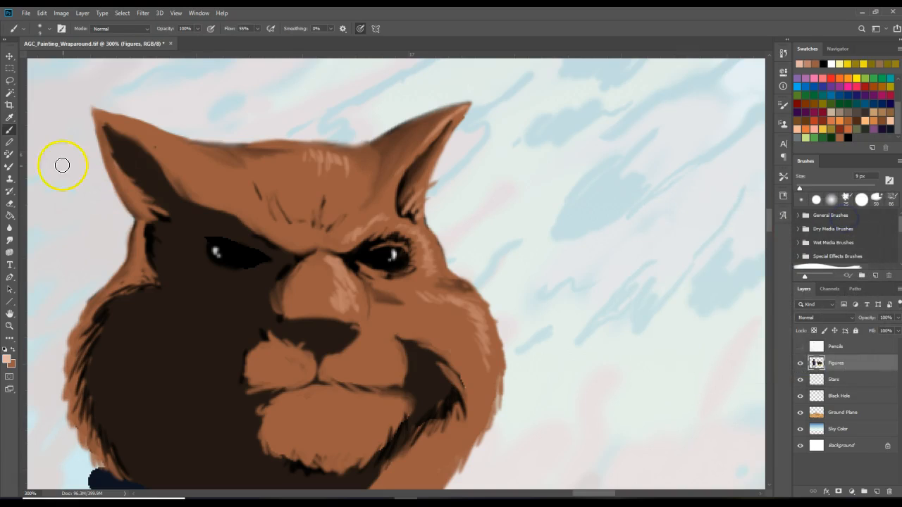
- Add pale fur strokes over the highlights on the lit cheek, beside the eye, and on the upper forehead and brow
drag(473, 306, 476, 311)
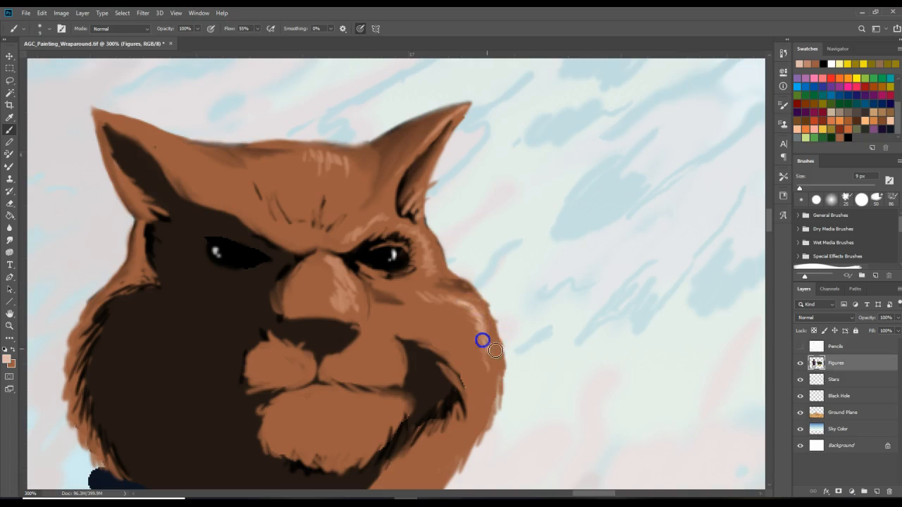
drag(472, 310, 460, 296)
drag(430, 262, 433, 261)
drag(338, 156, 335, 155)
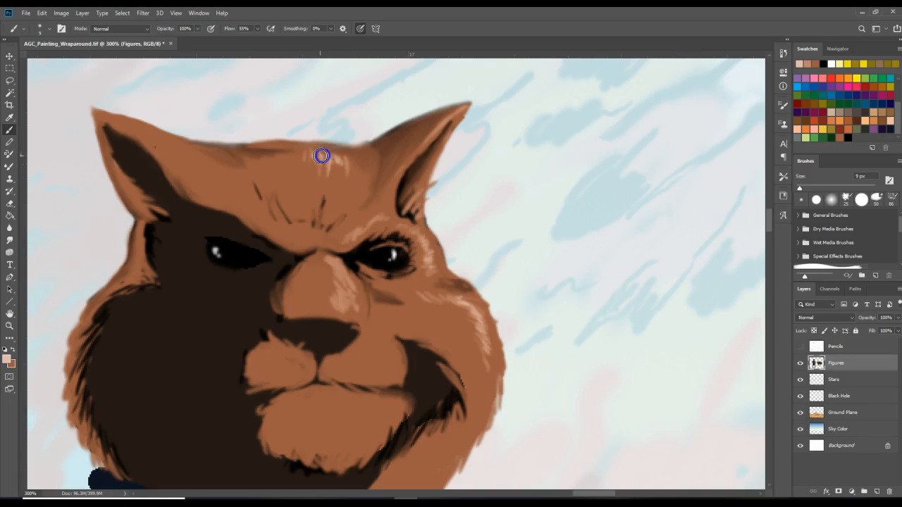
mouse_move(299, 148)
mouse_down()
mouse_move(336, 165)
mouse_move(338, 152)
mouse_move(342, 240)
mouse_up()
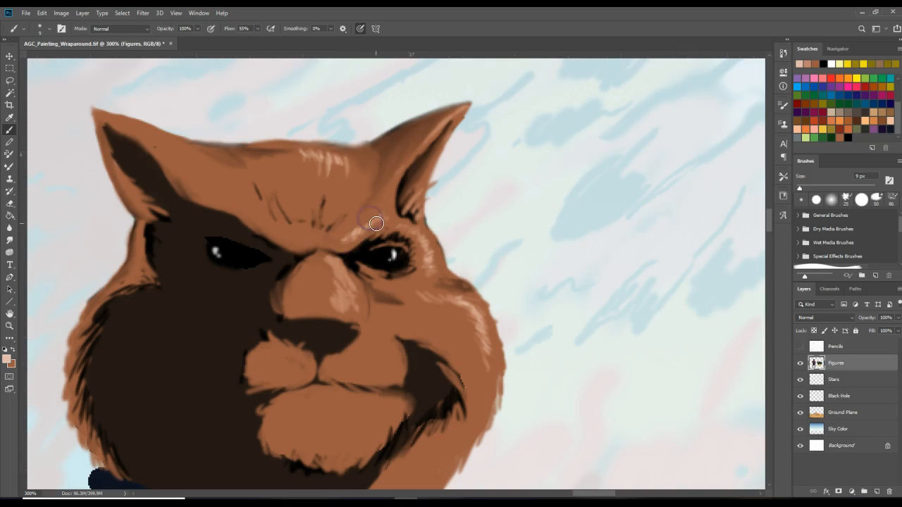
- Paint pale highlights on the nose bridge and cheek, and above the inner corner of the shaded eye
drag(344, 277, 341, 266)
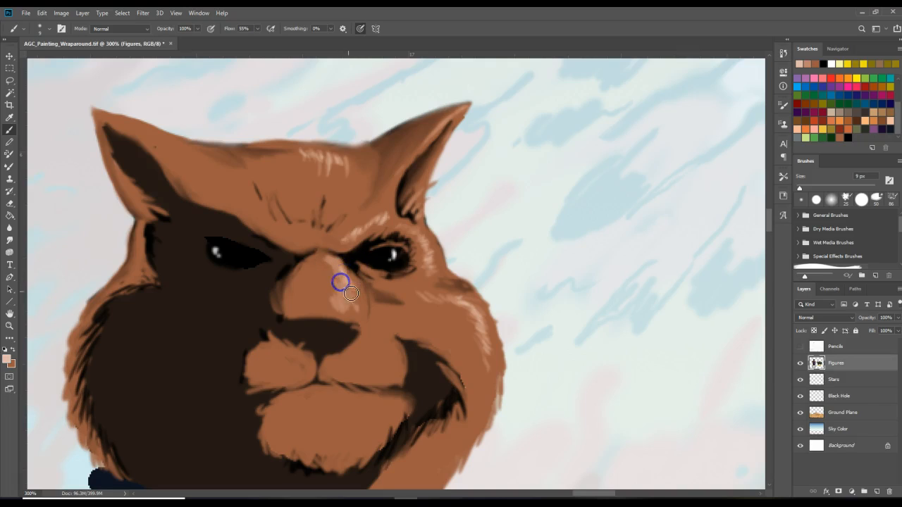
mouse_move(416, 277)
mouse_down()
mouse_move(367, 260)
mouse_move(347, 274)
mouse_up()
mouse_move(502, 319)
mouse_down()
mouse_move(415, 296)
mouse_move(423, 294)
mouse_up()
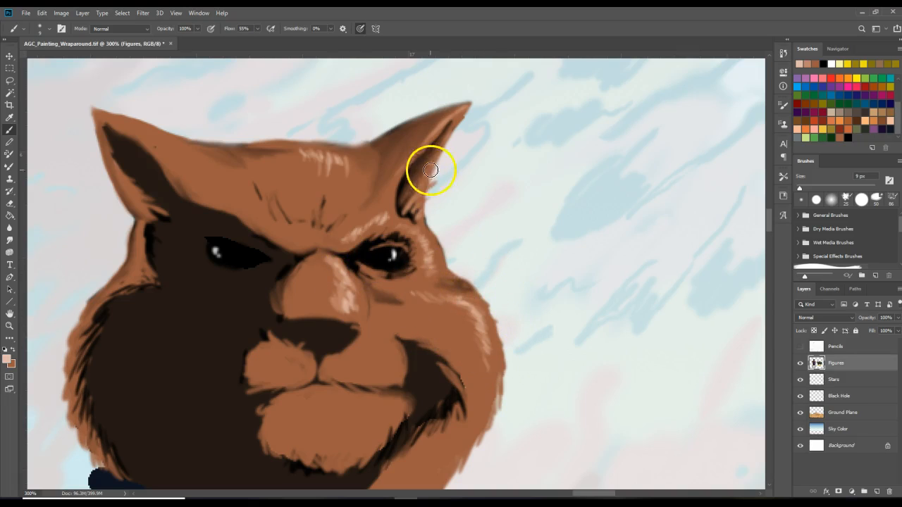
mouse_move(411, 207)
mouse_down()
mouse_move(426, 192)
mouse_move(355, 151)
mouse_move(363, 195)
mouse_move(309, 243)
mouse_up()
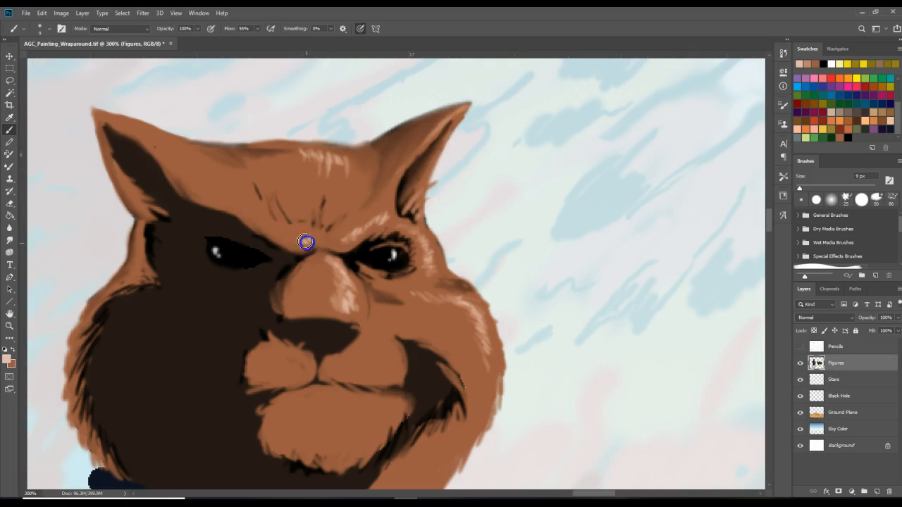
click(300, 235)
- Sample the lighter brown from the lit ear and save it as a colour swatch named Alien Brown
click(13, 352)
click(9, 117)
click(498, 294)
drag(502, 290, 459, 116)
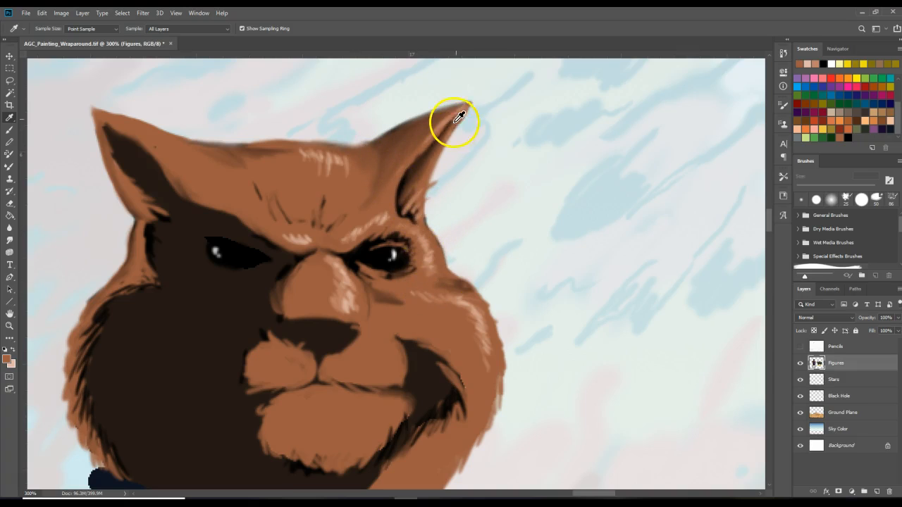
click(443, 116)
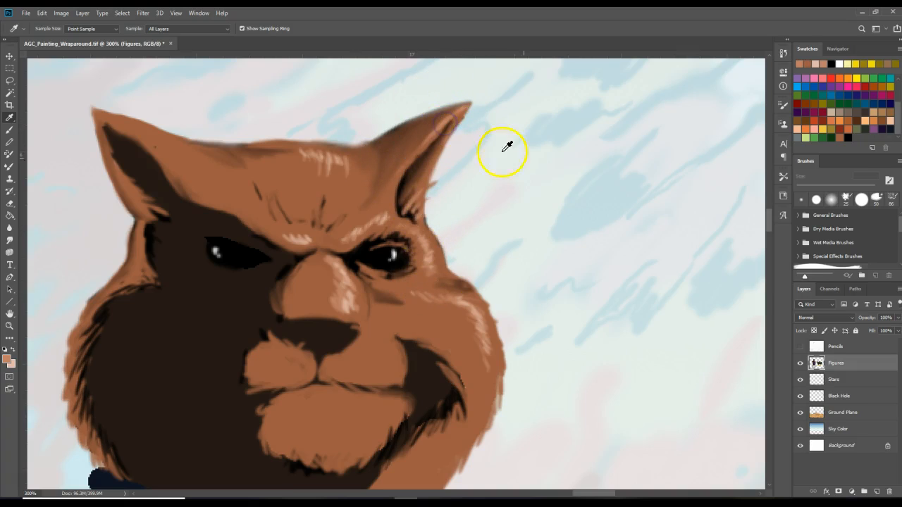
click(859, 143)
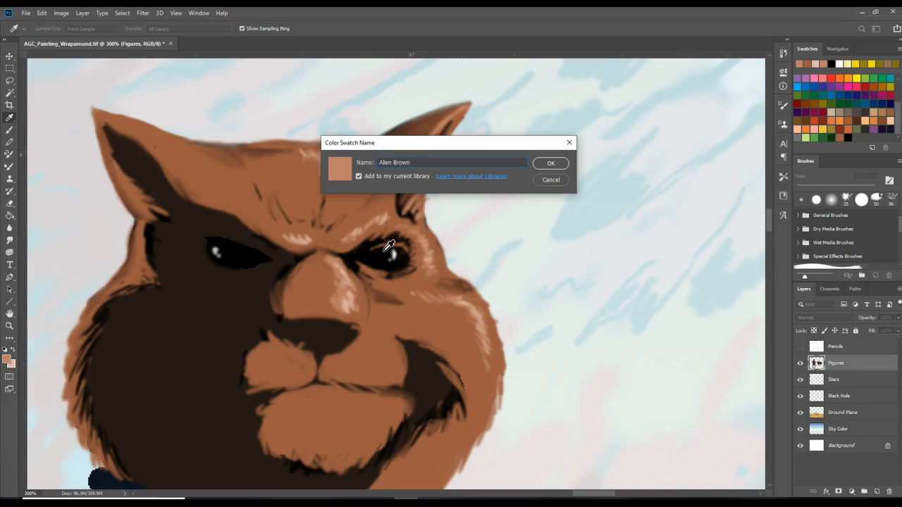
click(553, 163)
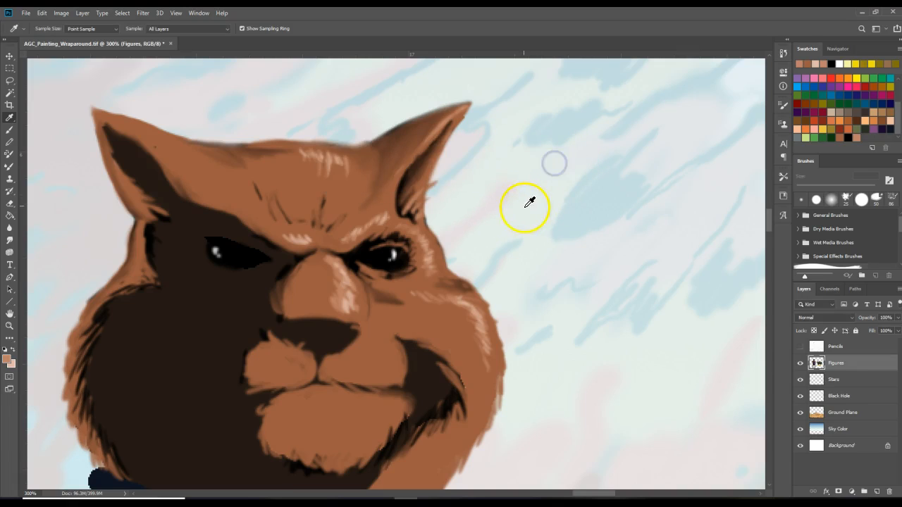
- Brush Alien Brown strokes across the upper cheek, along the lower lid of the lit eye and around the inner brows
click(9, 130)
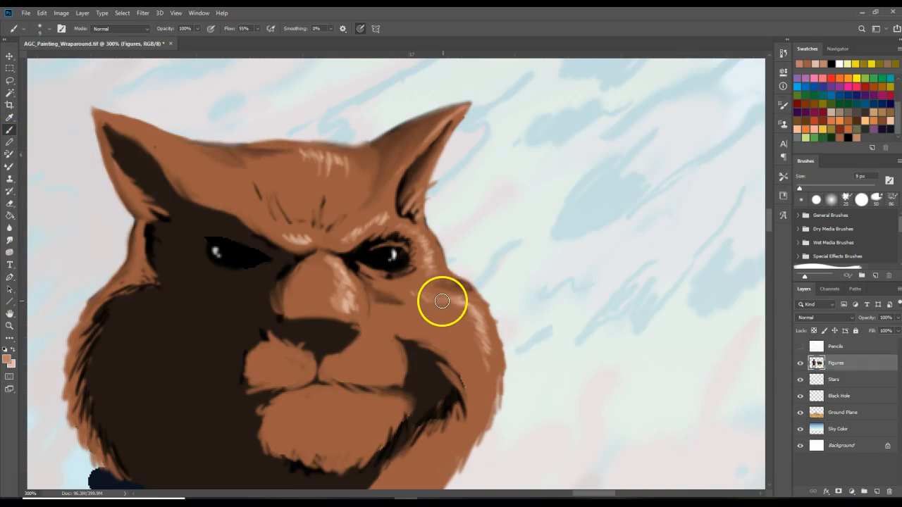
mouse_move(442, 300)
mouse_down()
mouse_move(469, 318)
mouse_move(420, 301)
mouse_move(400, 293)
mouse_up()
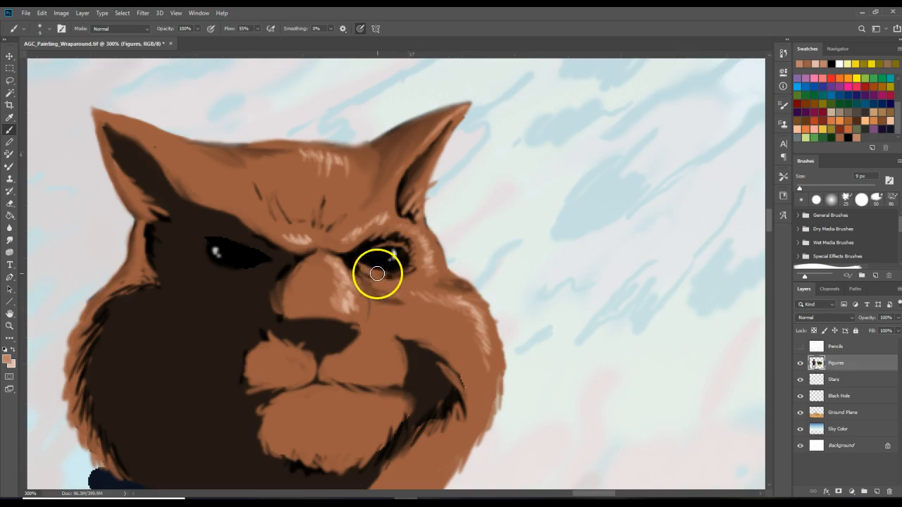
mouse_move(383, 275)
mouse_down()
mouse_move(368, 268)
mouse_move(389, 272)
mouse_up()
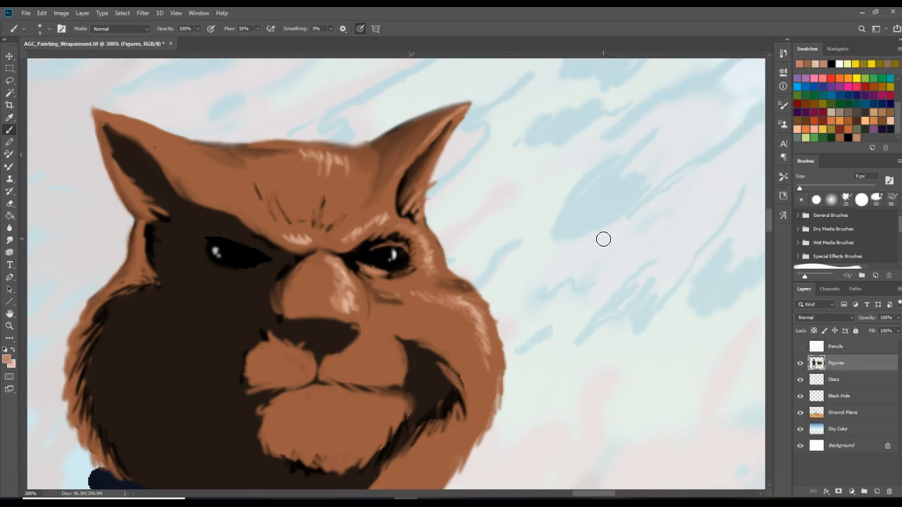
mouse_move(279, 227)
mouse_down()
mouse_move(304, 239)
mouse_move(274, 232)
mouse_move(355, 245)
mouse_move(371, 172)
mouse_move(349, 171)
mouse_up()
click(351, 235)
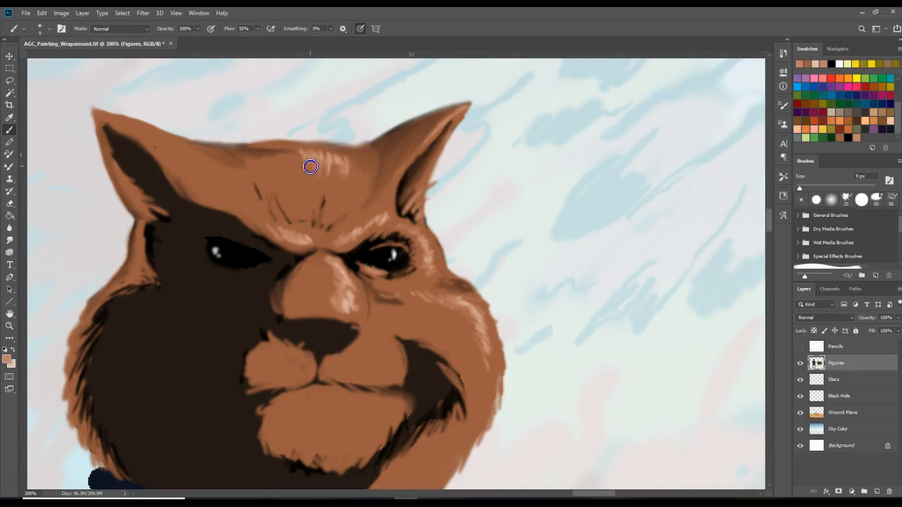
- Extend the forehead highlights with short Alien Brown fur strokes along the top of the head and over the frown lines
mouse_move(299, 152)
mouse_down()
mouse_move(263, 153)
mouse_move(306, 176)
mouse_move(275, 166)
mouse_move(262, 151)
mouse_up()
drag(323, 201, 324, 218)
mouse_move(339, 176)
mouse_down()
mouse_move(334, 158)
mouse_move(298, 162)
mouse_move(357, 168)
mouse_move(326, 151)
mouse_move(280, 145)
mouse_up()
click(275, 164)
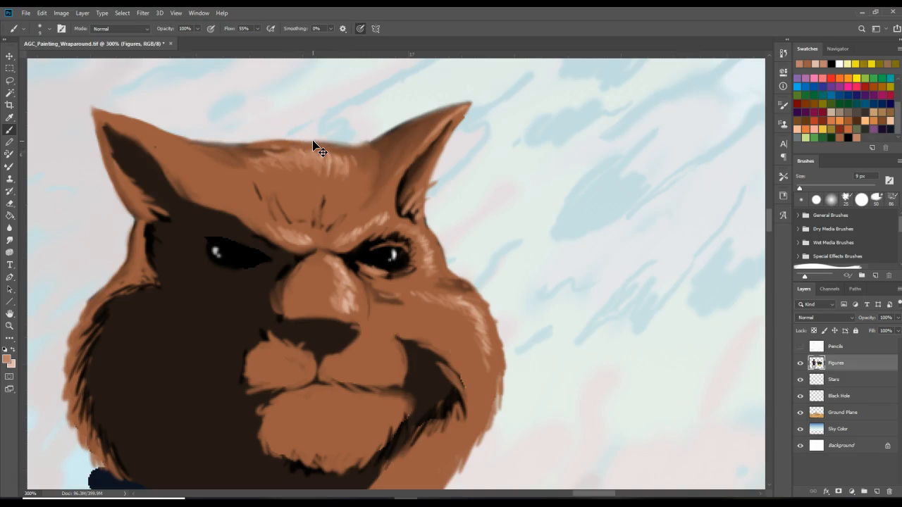
- Review the bear-like figure's head within the whole group, and compare it up close with the green woman's head
key(ctrl+plus)
key(ctrl+minus)
key(ctrl+minus)
key(ctrl+minus)
key(ctrl+minus)
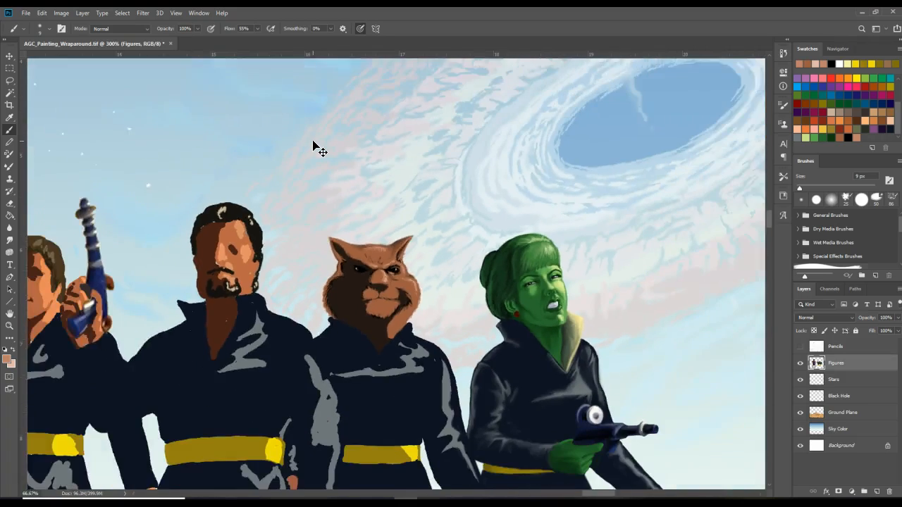
key(ctrl+minus)
drag(766, 258, 766, 272)
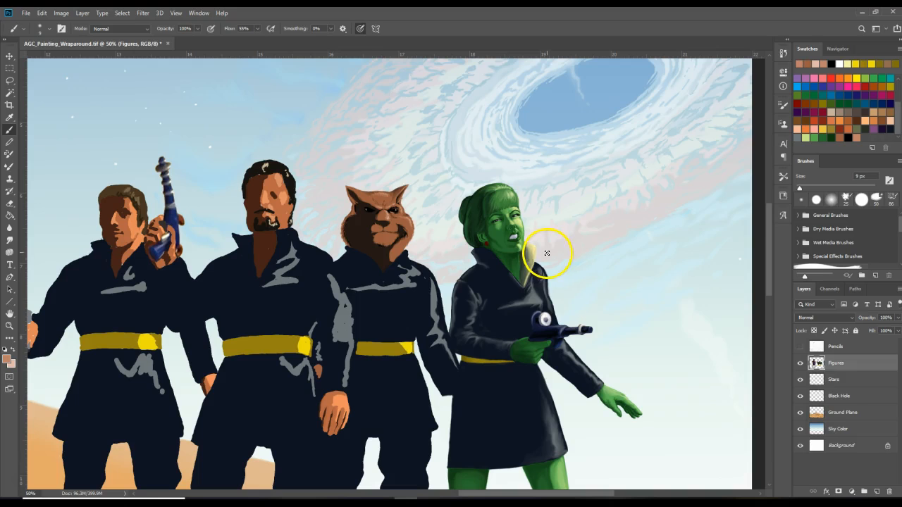
click(9, 326)
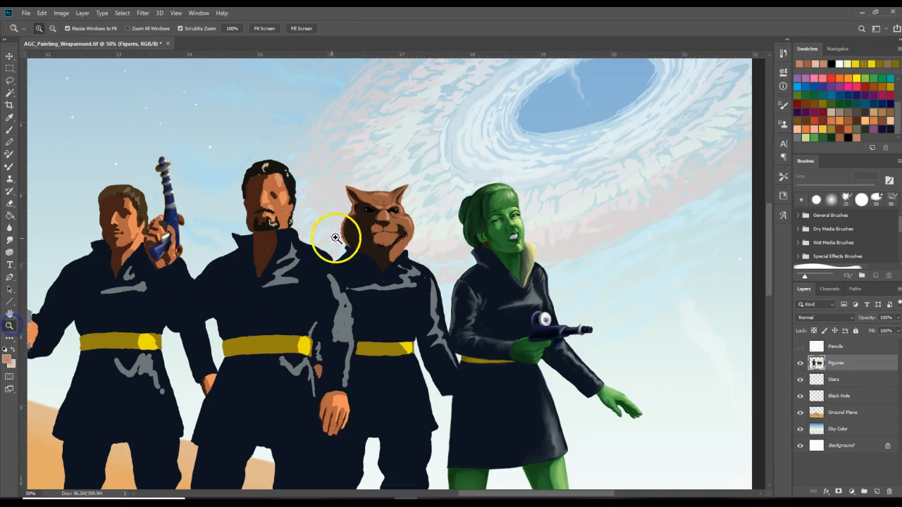
drag(388, 221, 385, 198)
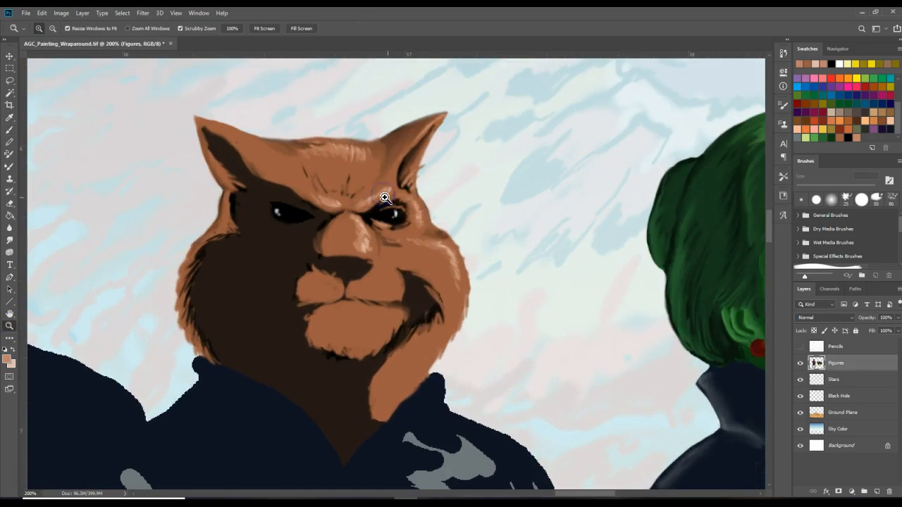
drag(603, 493, 614, 493)
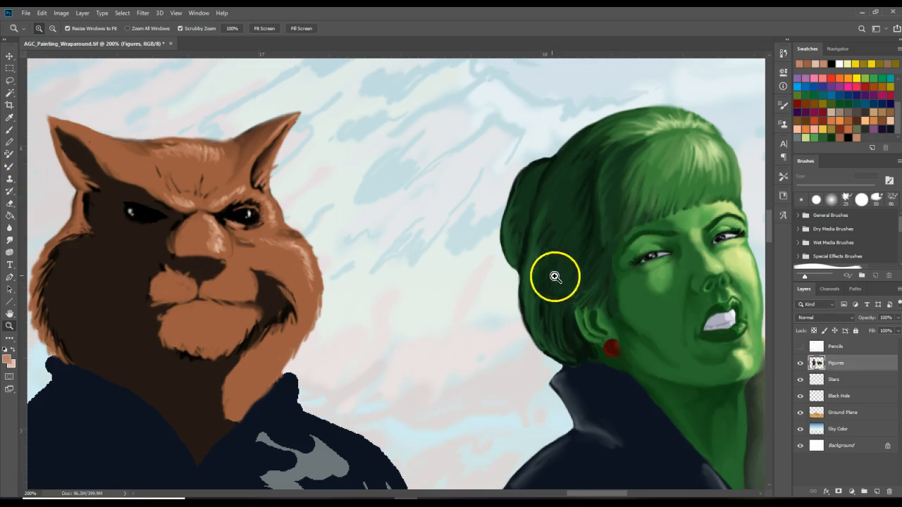
- Brush mid-brown strokes over the dark crease of the lit cheek and along the cheek's outer edge to soften the fur
key(ctrl+minus)
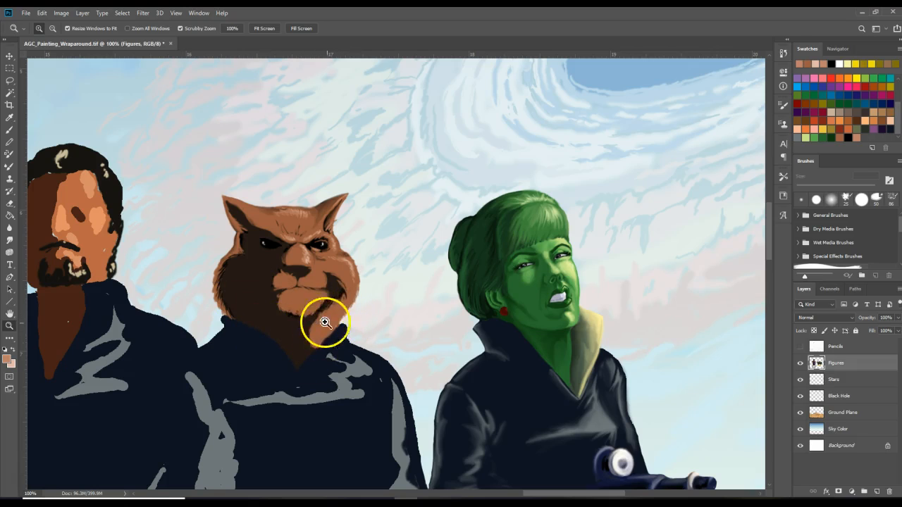
click(302, 285)
click(322, 273)
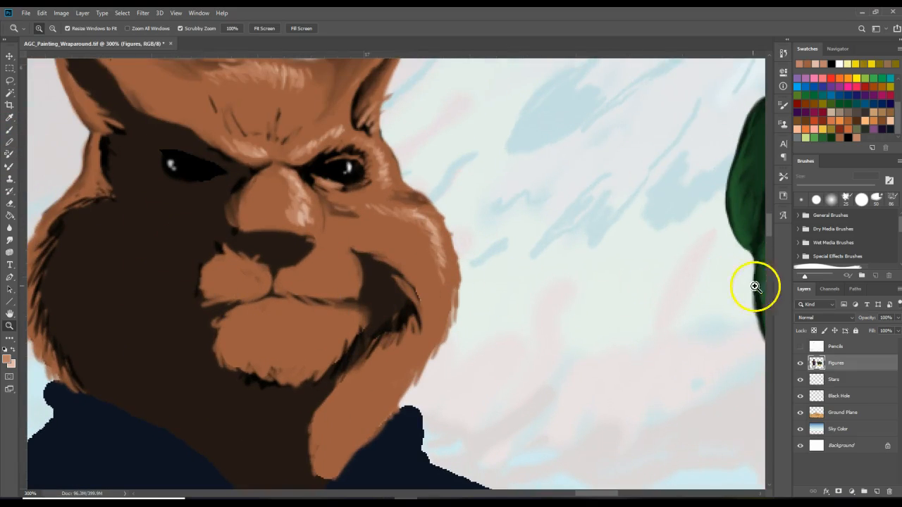
scroll(769, 232, down, 3)
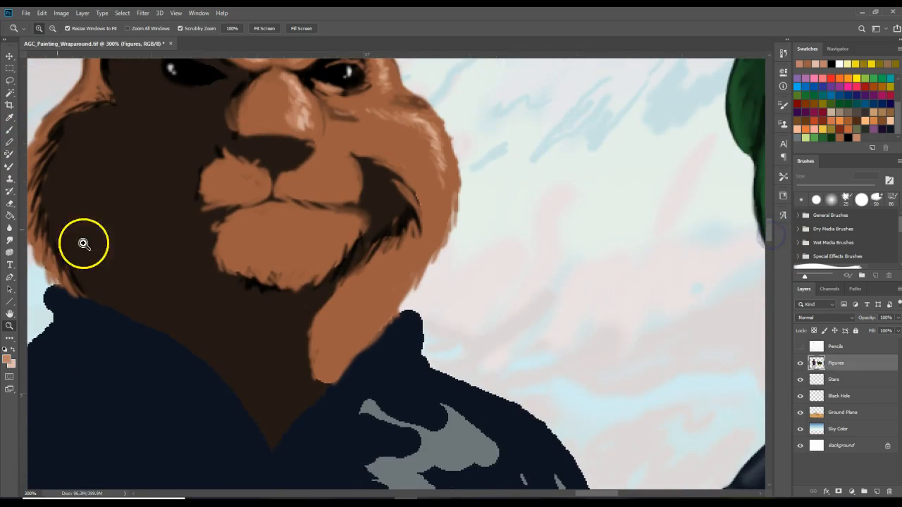
click(9, 131)
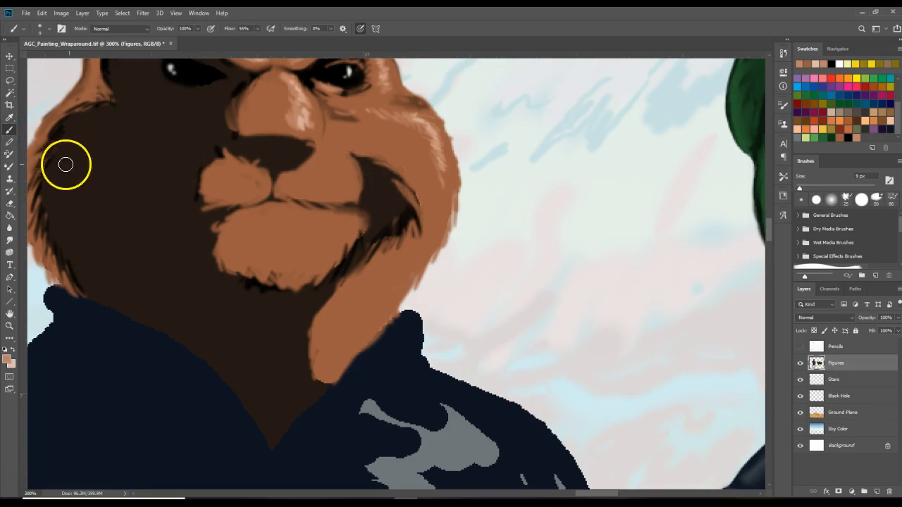
drag(413, 184, 407, 191)
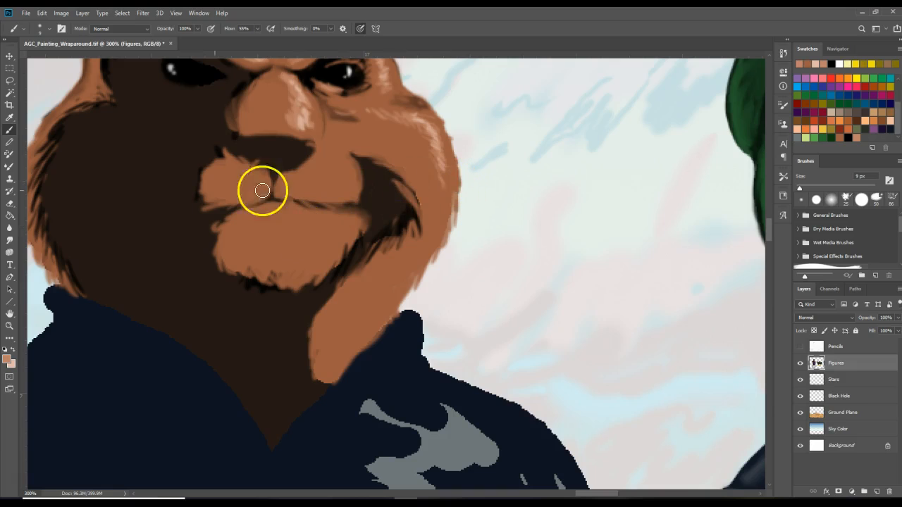
click(840, 135)
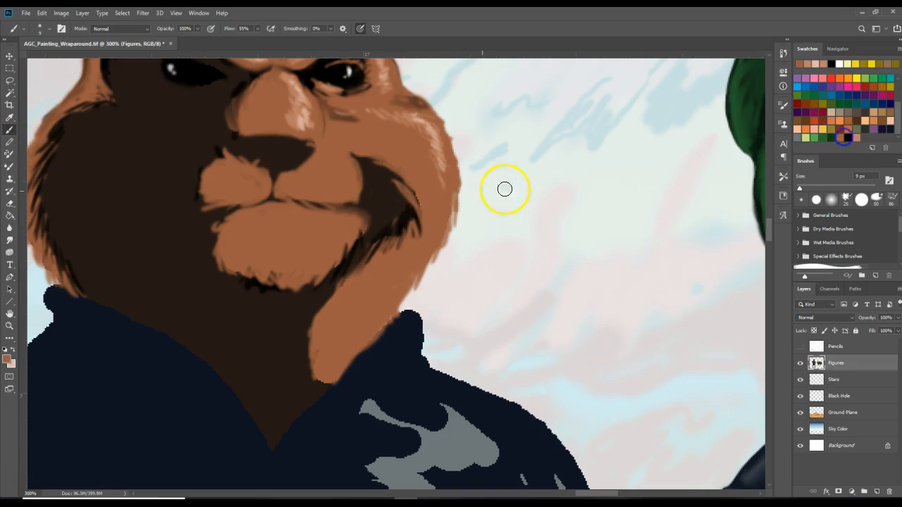
mouse_move(410, 179)
mouse_down()
mouse_move(425, 209)
mouse_move(413, 183)
mouse_move(406, 195)
mouse_move(428, 224)
mouse_move(416, 185)
mouse_move(423, 228)
mouse_move(406, 212)
mouse_move(407, 239)
mouse_move(399, 210)
mouse_move(396, 244)
mouse_up()
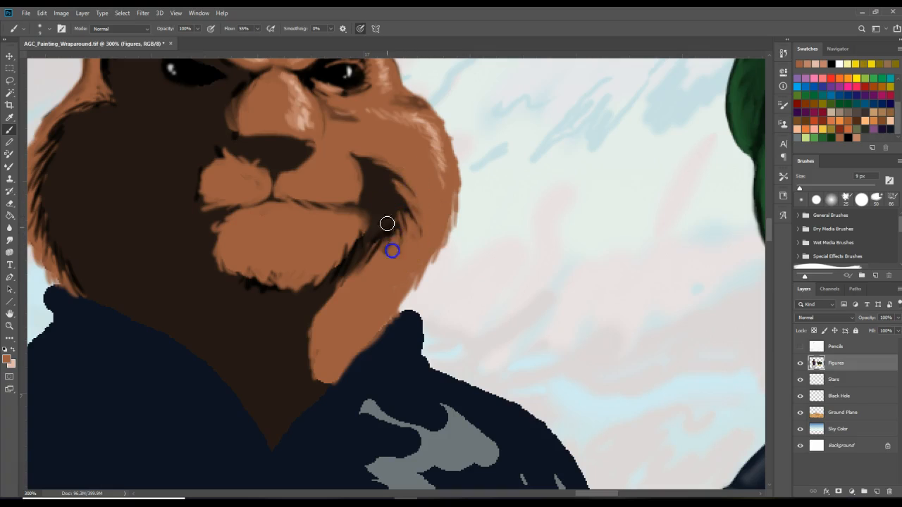
drag(456, 216, 453, 201)
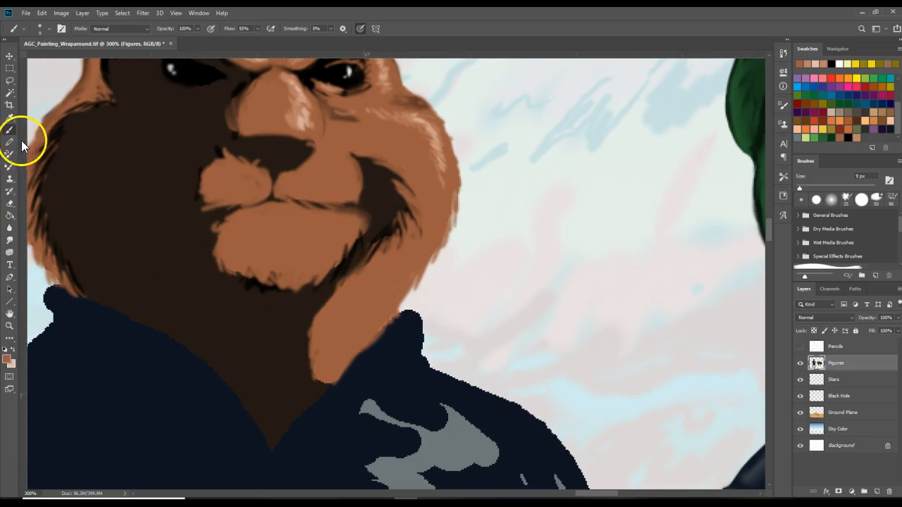
- Sample the dark brown of the shadowed fur and brush short fur strokes along the lit neck's edge beside the collar
click(9, 118)
click(12, 350)
click(183, 264)
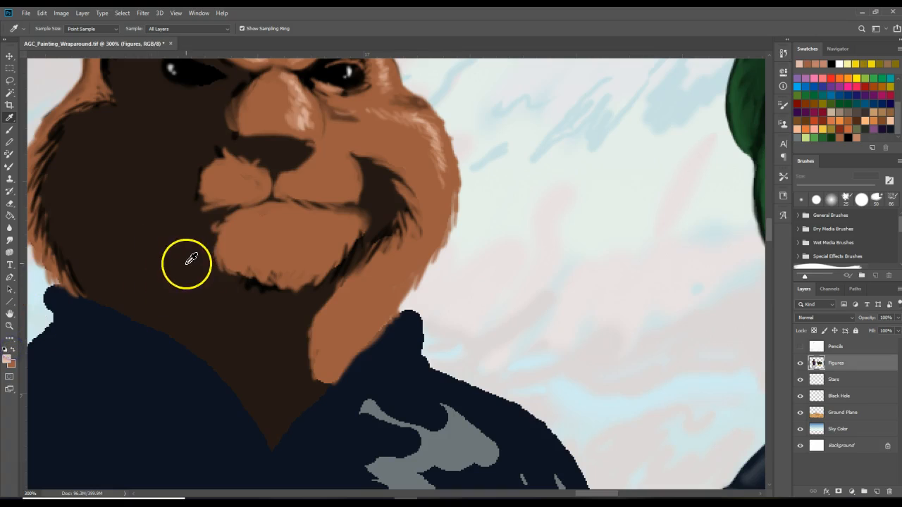
click(9, 130)
drag(379, 336, 403, 289)
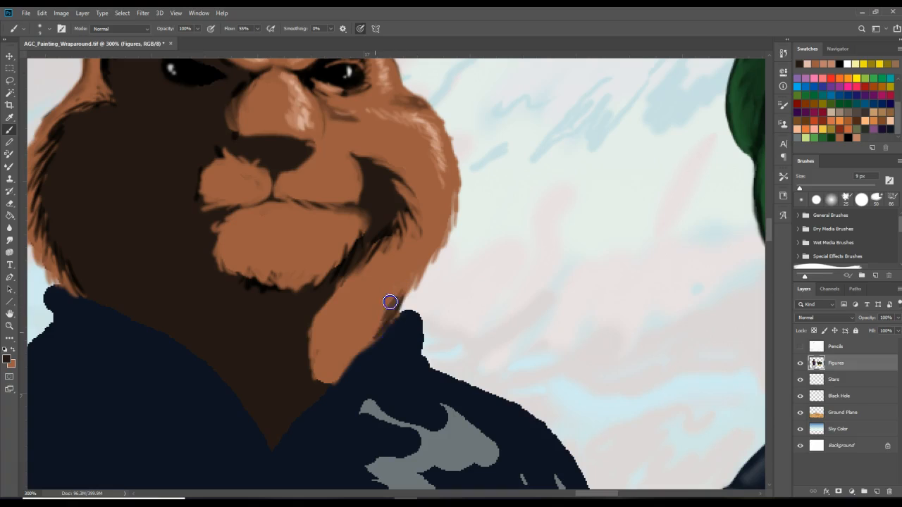
mouse_move(362, 344)
mouse_down()
mouse_move(371, 317)
mouse_move(357, 329)
mouse_up()
mouse_move(339, 361)
mouse_down()
mouse_move(420, 270)
mouse_move(363, 324)
mouse_move(338, 334)
mouse_move(319, 329)
mouse_move(320, 356)
mouse_up()
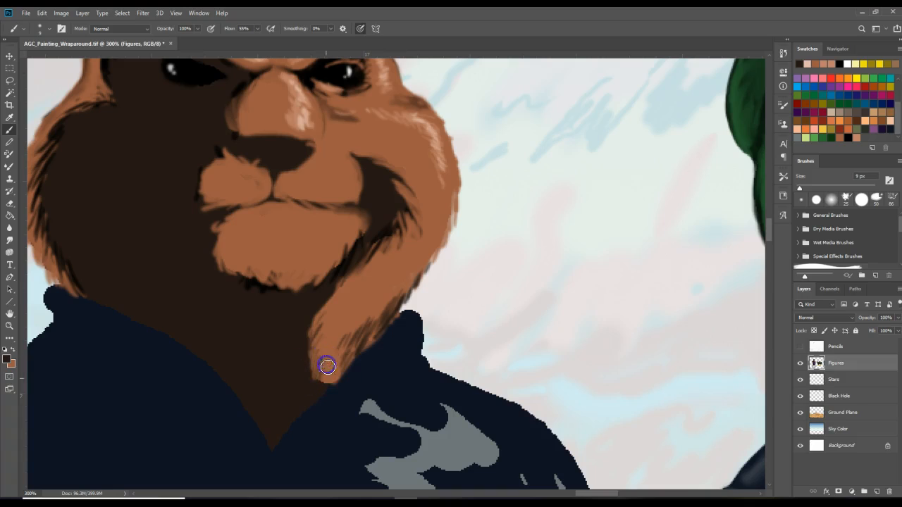
- Build up dark brown fur strokes across the lower tip of the lit neck patch and along its border with the shadow
mouse_move(322, 387)
mouse_down()
mouse_move(325, 361)
mouse_move(311, 386)
mouse_move(305, 378)
mouse_move(323, 315)
mouse_move(305, 341)
mouse_up()
drag(405, 288, 377, 316)
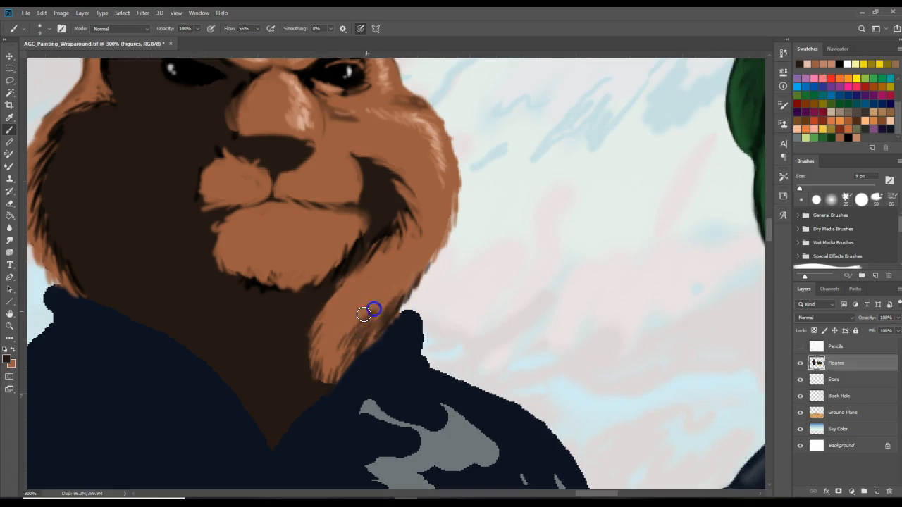
mouse_move(324, 342)
mouse_down()
mouse_move(347, 309)
mouse_move(337, 305)
mouse_move(348, 346)
mouse_up()
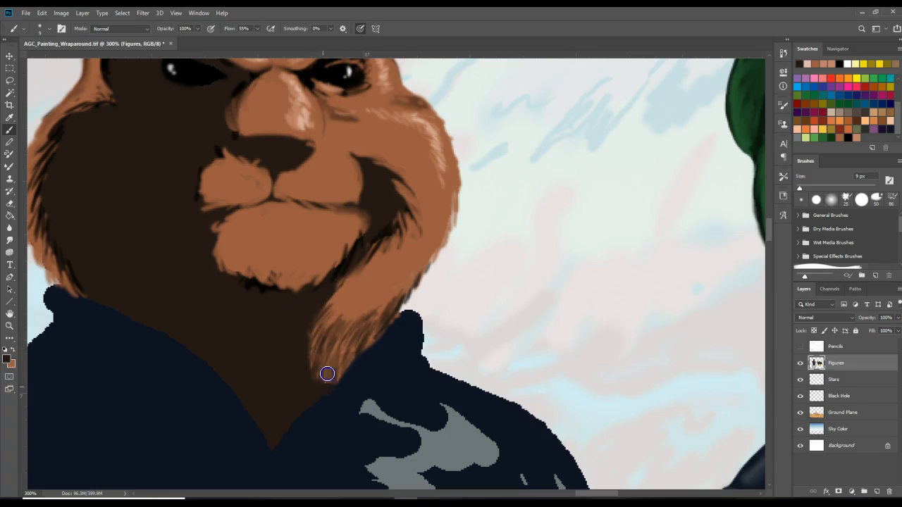
mouse_move(352, 358)
mouse_down()
mouse_move(364, 353)
mouse_move(333, 362)
mouse_up()
mouse_move(326, 365)
mouse_down()
mouse_move(306, 364)
mouse_move(306, 350)
mouse_up()
- Extend the dark brown fur strokes up the lit neck from the chin's shadow to the cheek crease
drag(385, 243, 371, 279)
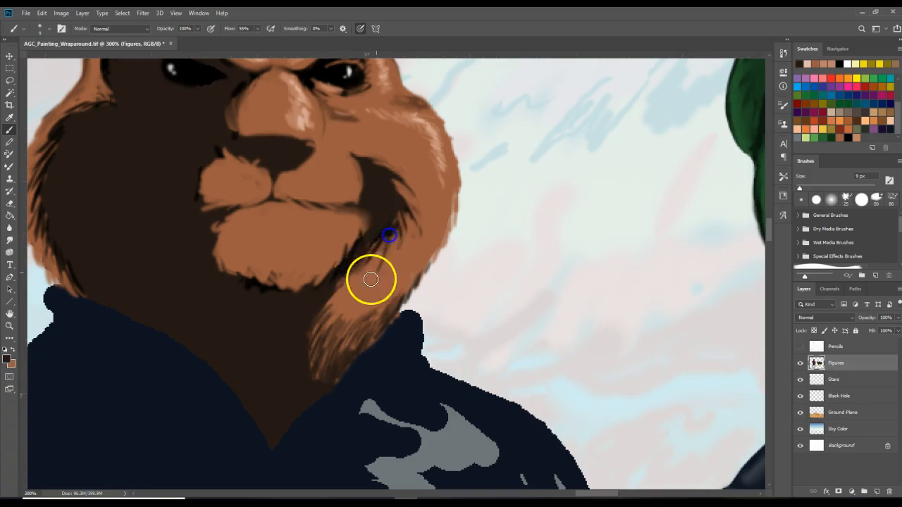
drag(381, 239, 360, 286)
mouse_move(420, 243)
mouse_down()
mouse_move(411, 268)
mouse_move(337, 354)
mouse_up()
mouse_move(367, 314)
mouse_down()
mouse_move(338, 303)
mouse_move(455, 226)
mouse_move(358, 297)
mouse_move(330, 318)
mouse_up()
mouse_move(354, 279)
mouse_down()
mouse_move(329, 323)
mouse_move(344, 306)
mouse_move(338, 323)
mouse_move(325, 312)
mouse_move(348, 293)
mouse_move(316, 326)
mouse_move(328, 305)
mouse_move(314, 368)
mouse_up()
drag(360, 279, 350, 292)
drag(373, 261, 360, 286)
drag(383, 256, 361, 289)
mouse_move(392, 234)
mouse_down()
mouse_move(385, 264)
mouse_move(350, 282)
mouse_up()
click(364, 254)
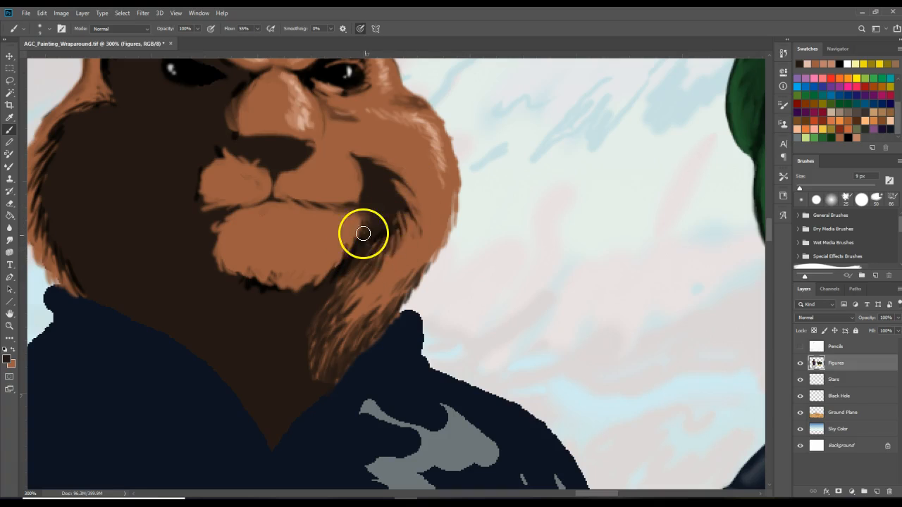
- Reshape the chin with mid-brown fur strokes along its lower edge, its cheek side and its shadowed side
click(14, 350)
click(369, 236)
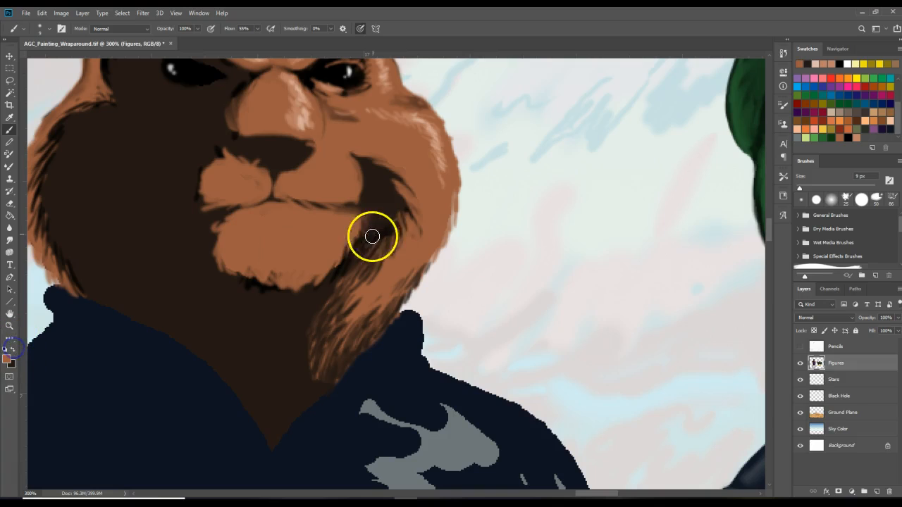
mouse_move(353, 230)
mouse_down()
mouse_move(346, 258)
mouse_move(338, 264)
mouse_move(341, 244)
mouse_move(329, 270)
mouse_up()
mouse_move(295, 301)
mouse_down()
mouse_move(303, 272)
mouse_move(287, 273)
mouse_move(273, 292)
mouse_move(281, 270)
mouse_move(271, 285)
mouse_move(256, 263)
mouse_move(264, 287)
mouse_move(256, 282)
mouse_move(226, 253)
mouse_move(229, 233)
mouse_move(219, 253)
mouse_move(228, 223)
mouse_move(214, 264)
mouse_move(232, 248)
mouse_move(268, 294)
mouse_move(266, 270)
mouse_move(315, 290)
mouse_move(308, 276)
mouse_move(297, 309)
mouse_move(333, 272)
mouse_up()
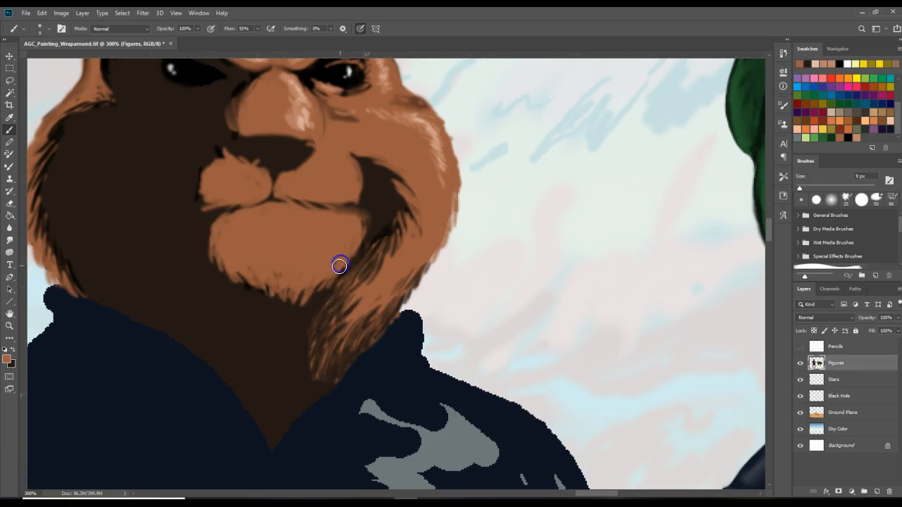
drag(366, 222, 363, 216)
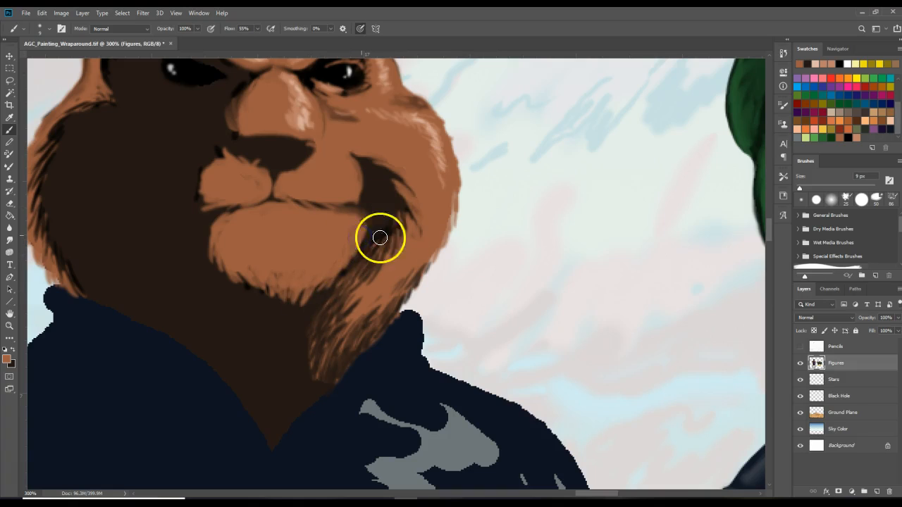
mouse_move(217, 229)
mouse_down()
mouse_move(209, 226)
mouse_move(226, 254)
mouse_move(259, 241)
mouse_move(212, 225)
mouse_up()
mouse_move(209, 256)
mouse_down()
mouse_move(211, 225)
mouse_move(231, 254)
mouse_up()
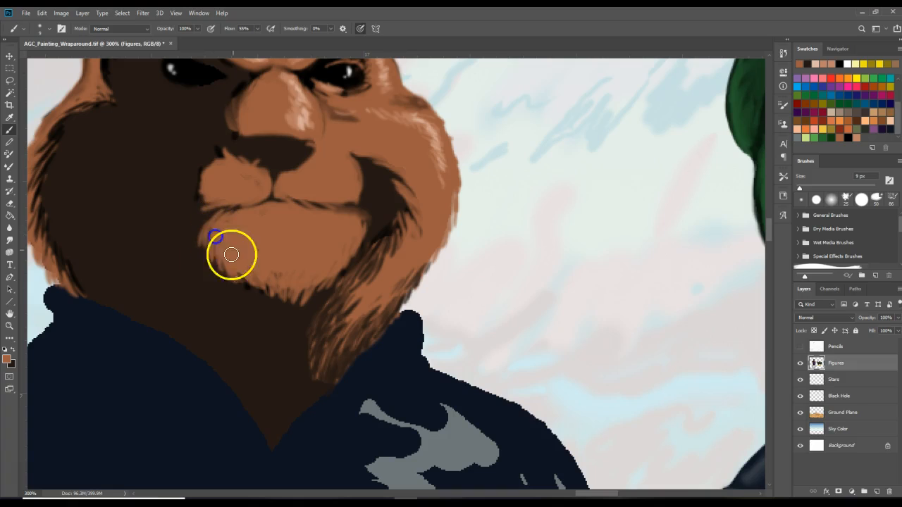
- Refine the mouth corner with dark brown, and clean up the muzzle's edges around the mouth and nose with mid-brown strokes
click(13, 350)
drag(360, 212, 362, 235)
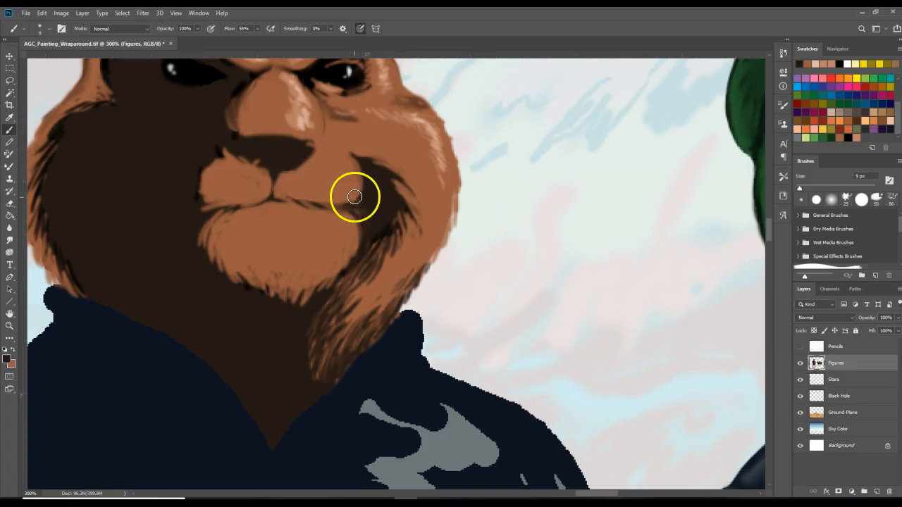
click(13, 350)
drag(351, 200, 348, 196)
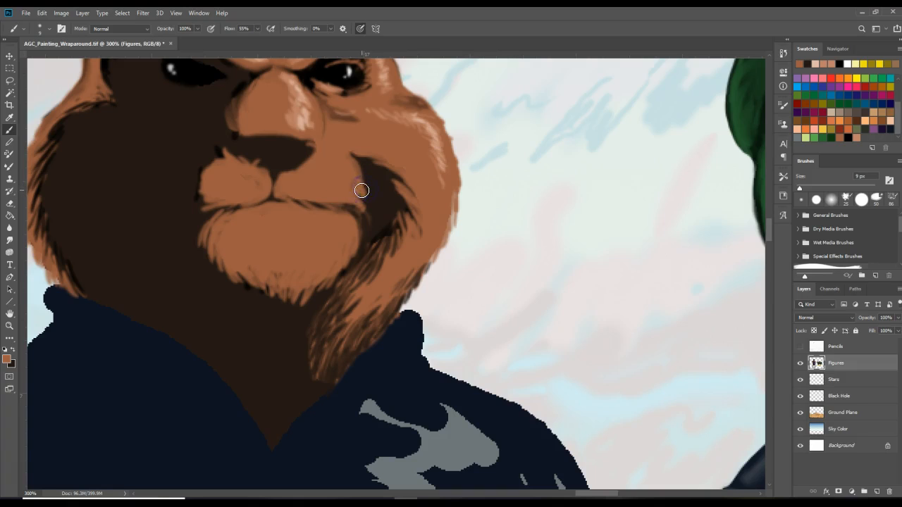
mouse_move(348, 151)
mouse_down()
mouse_move(317, 147)
mouse_move(348, 140)
mouse_move(356, 188)
mouse_move(269, 175)
mouse_move(253, 156)
mouse_move(232, 199)
mouse_up()
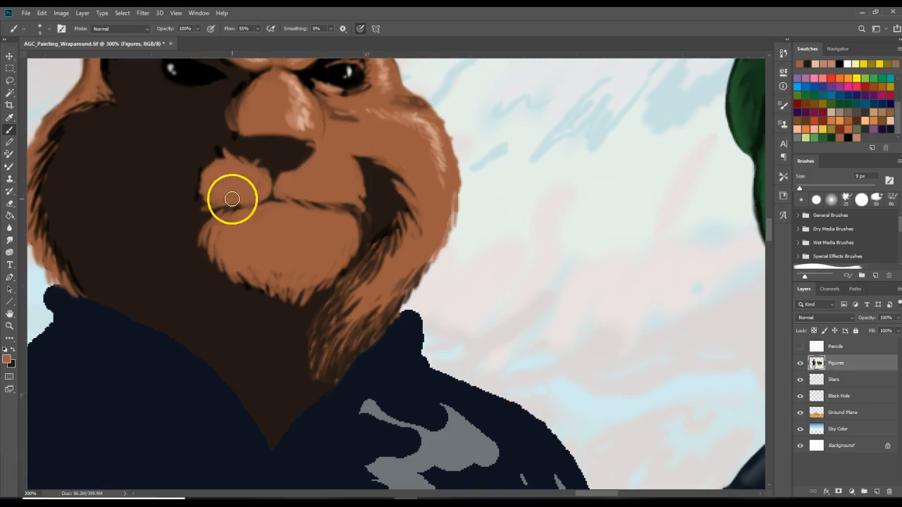
mouse_move(247, 165)
mouse_down()
mouse_move(230, 195)
mouse_move(286, 176)
mouse_move(296, 161)
mouse_move(261, 176)
mouse_move(252, 162)
mouse_up()
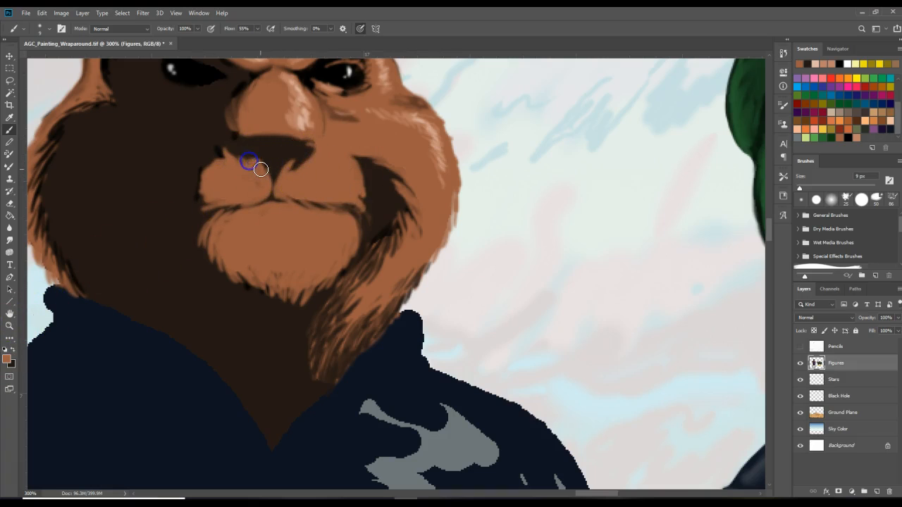
- Shape the nostrils and the lower edge of the nose with dark brown strokes
click(13, 350)
mouse_move(258, 155)
mouse_down()
mouse_move(243, 156)
mouse_move(254, 170)
mouse_up()
mouse_move(309, 147)
mouse_down()
mouse_move(261, 135)
mouse_move(309, 161)
mouse_move(297, 168)
mouse_move(317, 153)
mouse_up()
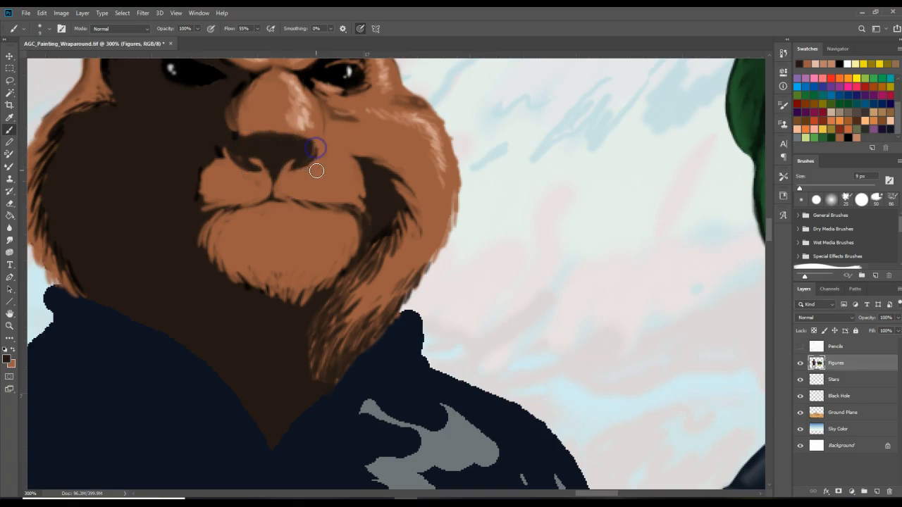
- Blend mid-brown strokes into the highlights on the forehead, around the lit brow and across the upper cheek
key(ctrl+minus)
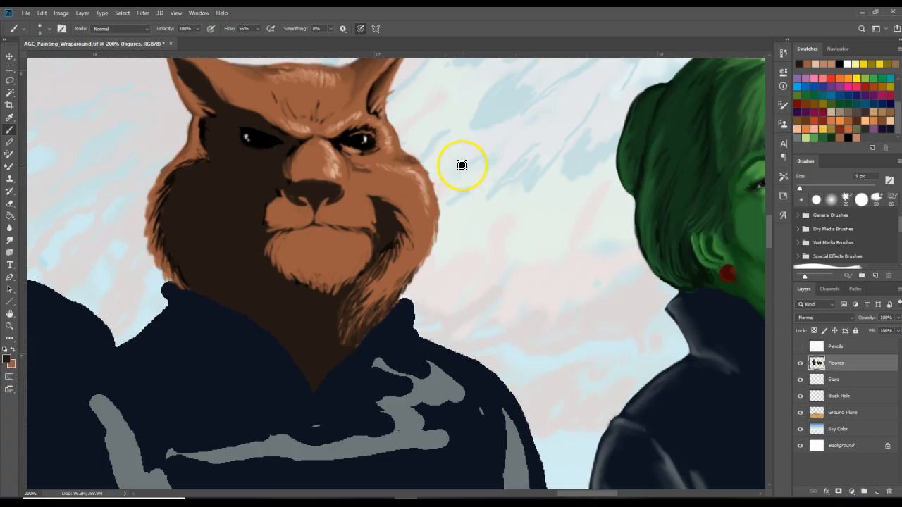
click(9, 325)
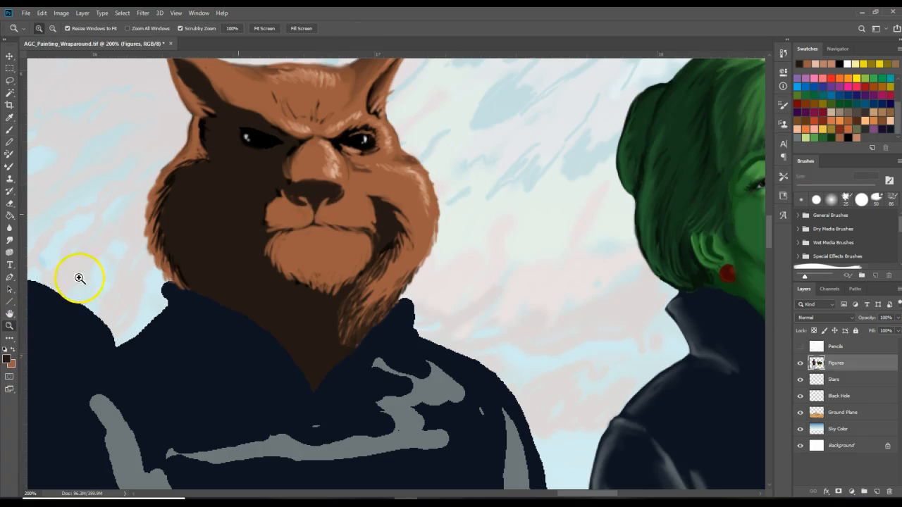
click(428, 152)
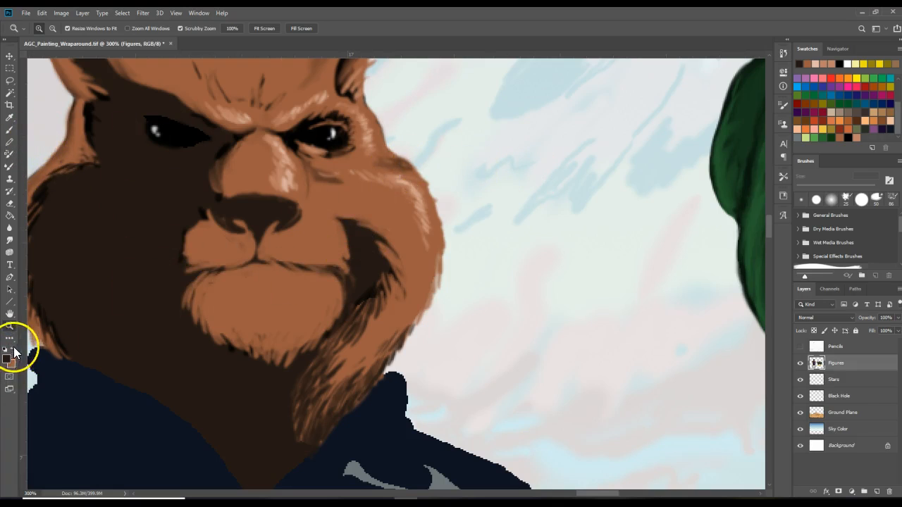
click(11, 131)
click(12, 349)
mouse_move(267, 141)
mouse_down()
mouse_move(278, 173)
mouse_move(269, 168)
mouse_move(275, 158)
mouse_move(281, 181)
mouse_move(228, 104)
mouse_up()
mouse_move(317, 91)
mouse_down()
mouse_move(368, 115)
mouse_move(367, 152)
mouse_move(355, 137)
mouse_move(371, 136)
mouse_move(362, 132)
mouse_move(383, 169)
mouse_move(420, 192)
mouse_up()
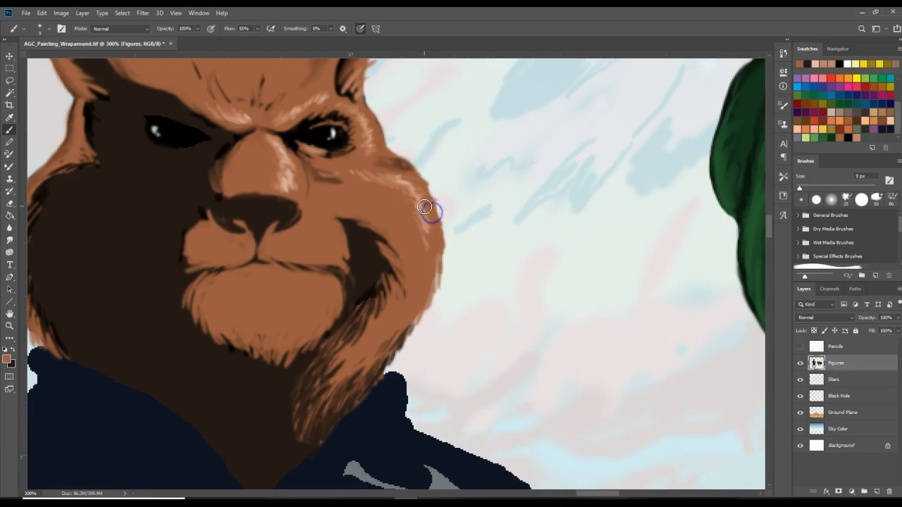
drag(434, 233, 429, 233)
drag(360, 177, 404, 195)
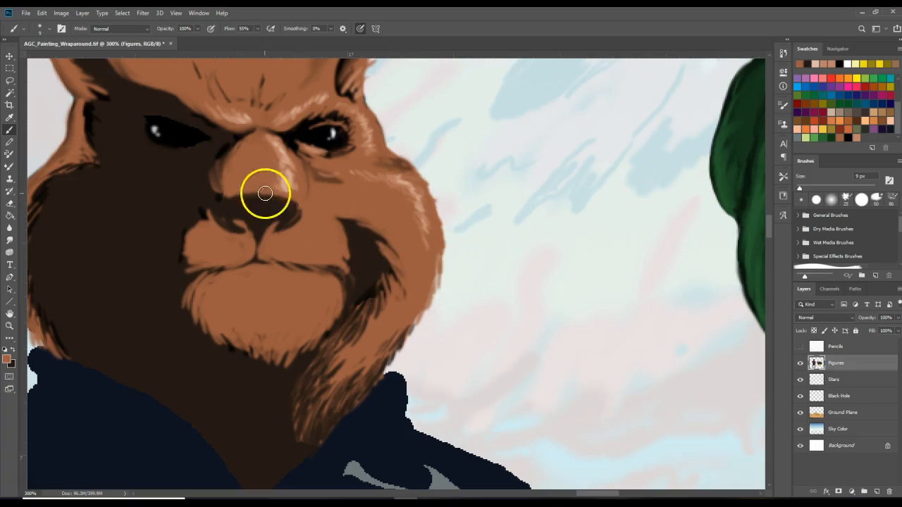
- Smooth the bridge of the nose, the cheek side of the muzzle and the upper lip with mid-brown strokes
drag(221, 186, 225, 178)
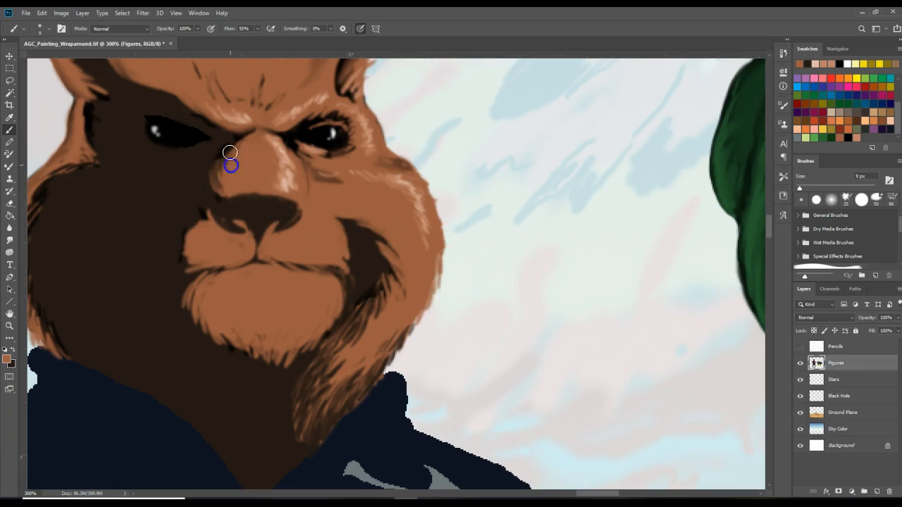
drag(255, 137, 244, 146)
click(278, 163)
mouse_move(355, 239)
mouse_down()
mouse_move(326, 258)
mouse_move(293, 260)
mouse_move(316, 258)
mouse_move(353, 279)
mouse_up()
mouse_move(284, 260)
mouse_down()
mouse_move(330, 254)
mouse_move(93, 285)
mouse_move(255, 267)
mouse_move(258, 238)
mouse_move(267, 259)
mouse_move(229, 268)
mouse_move(273, 268)
mouse_move(222, 271)
mouse_up()
- Paint the nose and its nostrils black, leaving a faint dark brown area between them
click(12, 350)
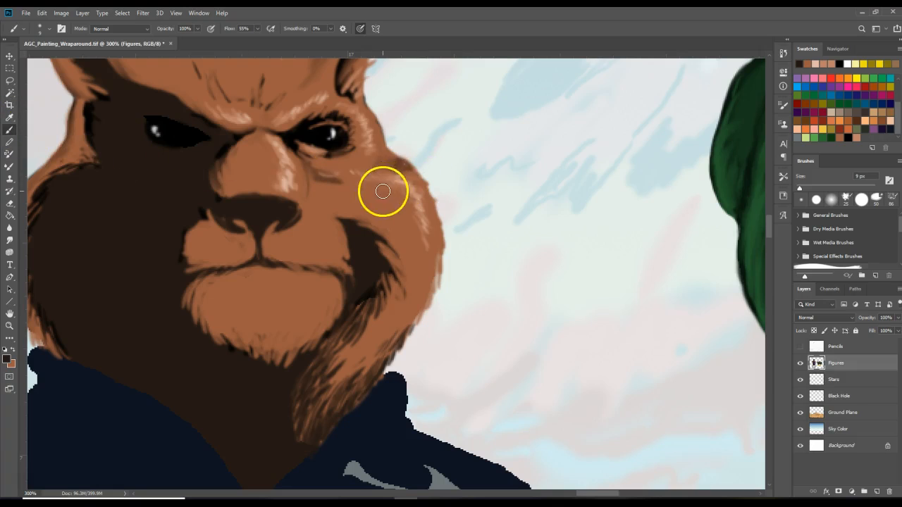
drag(262, 200, 220, 210)
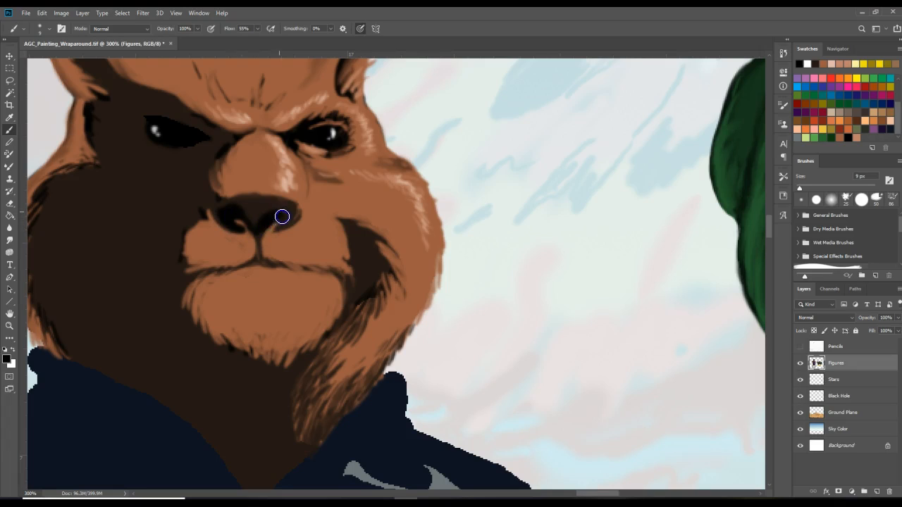
mouse_move(294, 214)
mouse_down()
mouse_move(280, 229)
mouse_move(202, 220)
mouse_move(242, 226)
mouse_up()
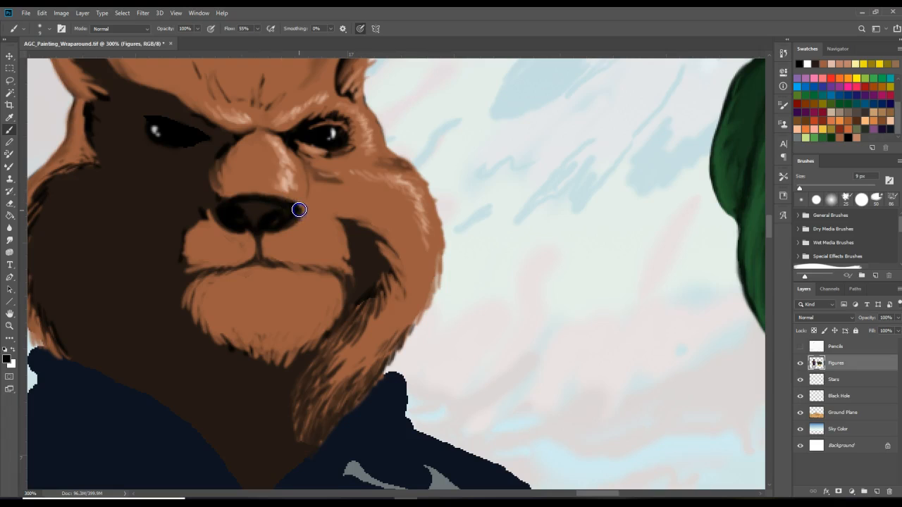
mouse_move(213, 204)
mouse_down()
mouse_move(224, 223)
mouse_move(256, 227)
mouse_move(255, 235)
mouse_up()
- Paint small white highlights along the top of the nose and around both nostrils with a 6 px brush
click(13, 350)
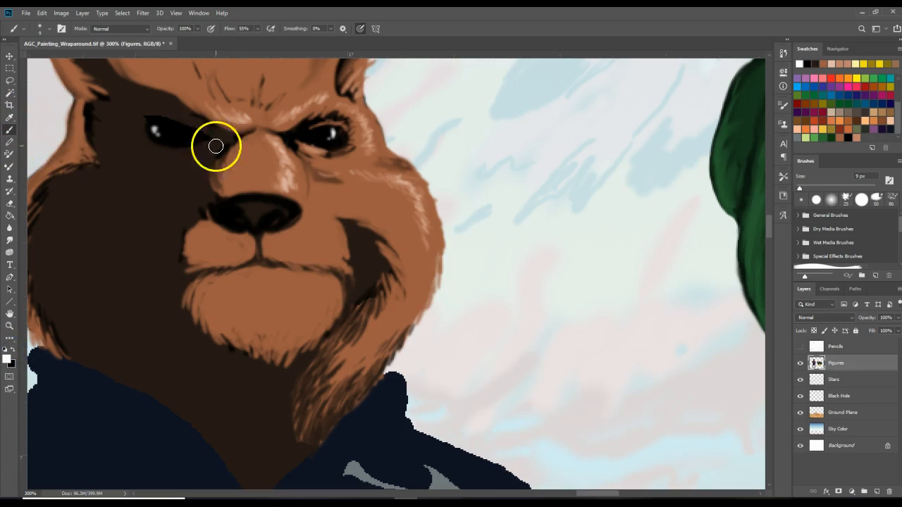
click(42, 28)
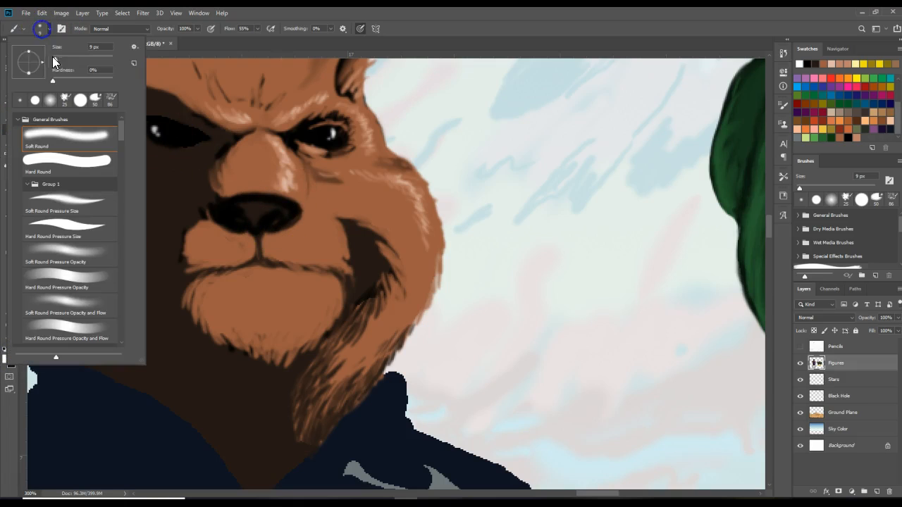
drag(55, 58, 53, 58)
click(272, 201)
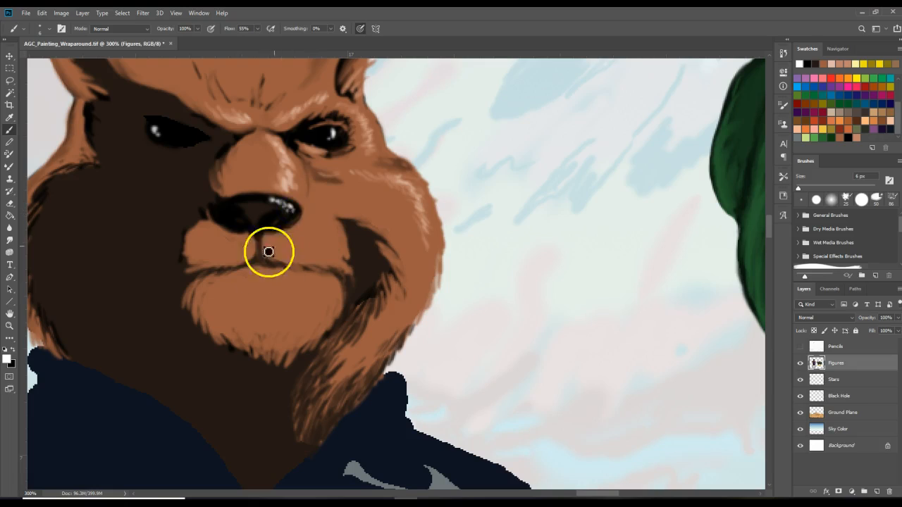
click(242, 228)
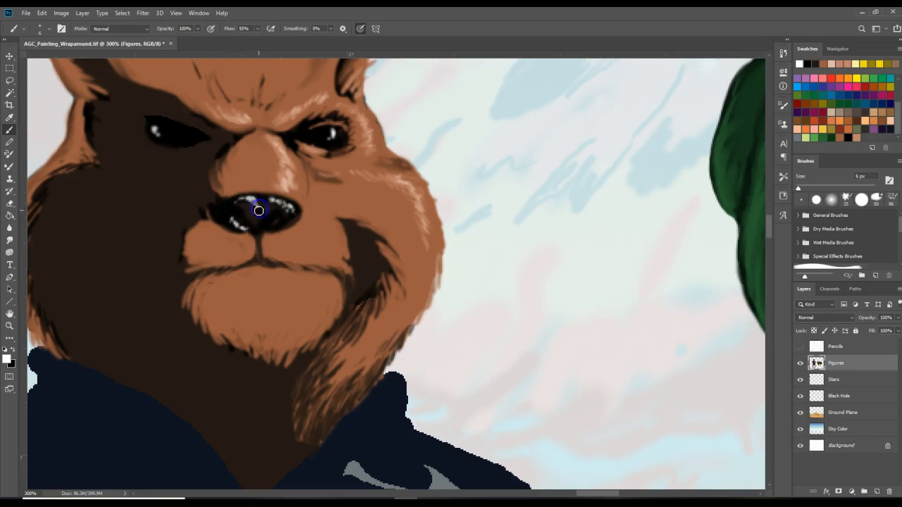
mouse_move(261, 225)
mouse_down()
mouse_move(238, 211)
mouse_move(232, 219)
mouse_move(274, 230)
mouse_move(275, 218)
mouse_move(269, 228)
mouse_up()
mouse_move(231, 199)
mouse_down()
mouse_move(296, 207)
mouse_move(284, 226)
mouse_move(266, 227)
mouse_move(280, 214)
mouse_up()
drag(265, 223, 270, 225)
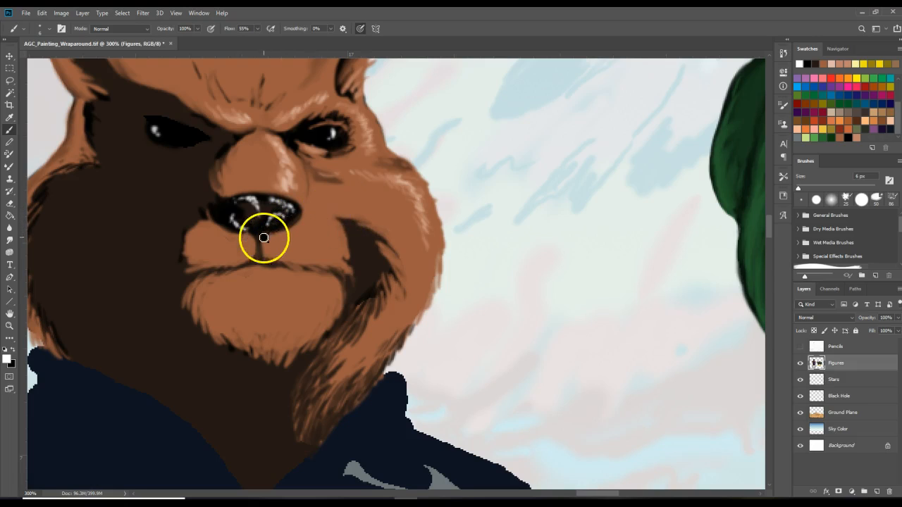
- Paint a narrow black mouth opening at the middle of the lip line below the nose
drag(262, 263, 283, 270)
click(12, 354)
click(12, 350)
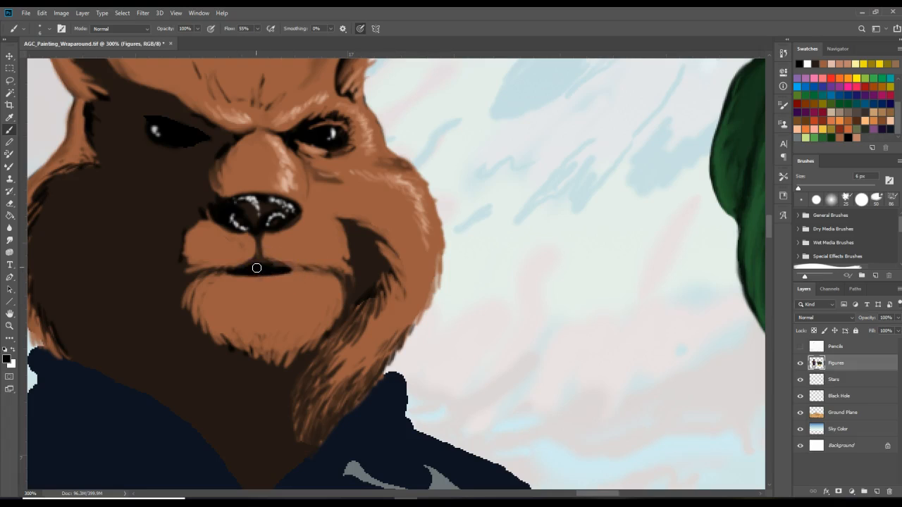
click(230, 272)
- Dab small white teeth inside the mouth opening and refine them with touches of black and white
click(13, 350)
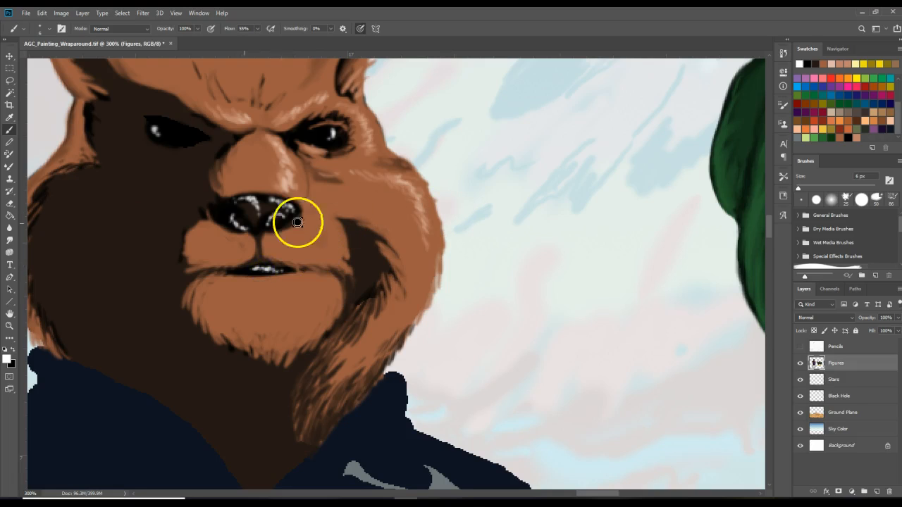
click(13, 350)
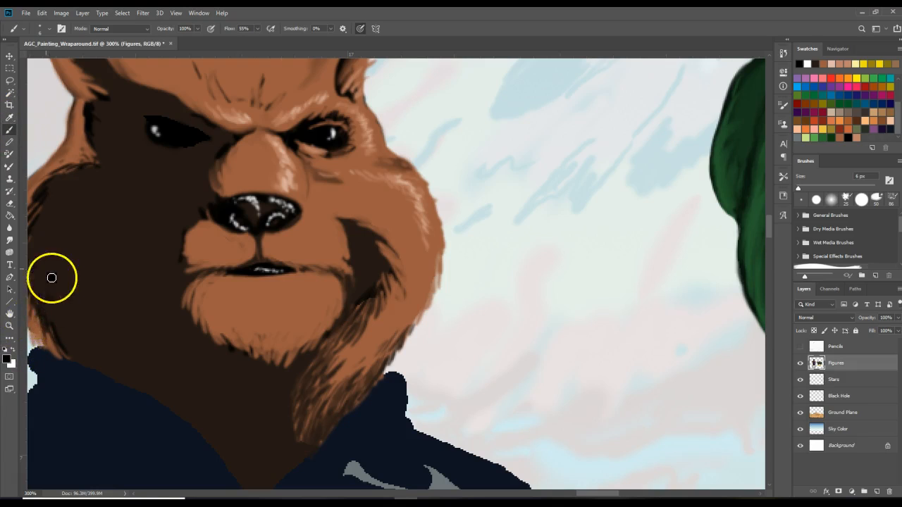
click(13, 349)
drag(277, 273, 267, 272)
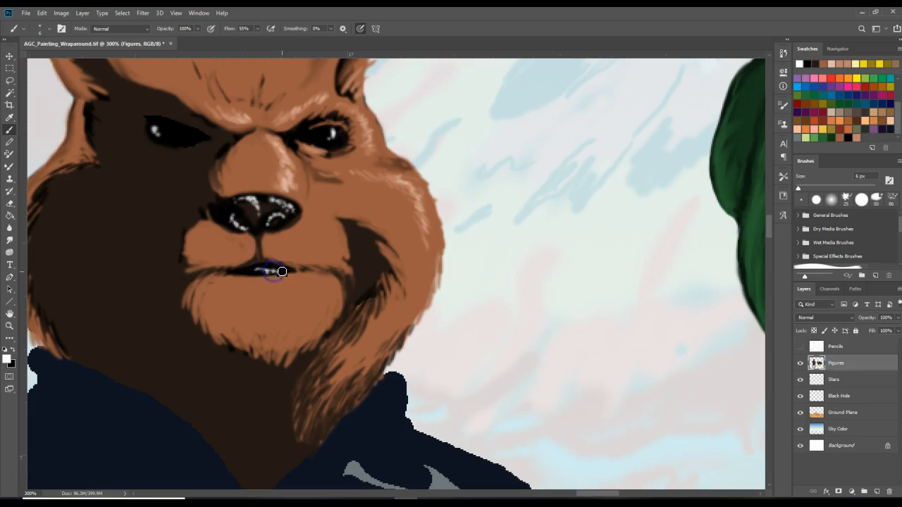
mouse_move(262, 274)
mouse_down()
mouse_move(305, 258)
mouse_move(260, 266)
mouse_up()
- Add a second small white glint to each of the bear-like figure's eyes
click(378, 228)
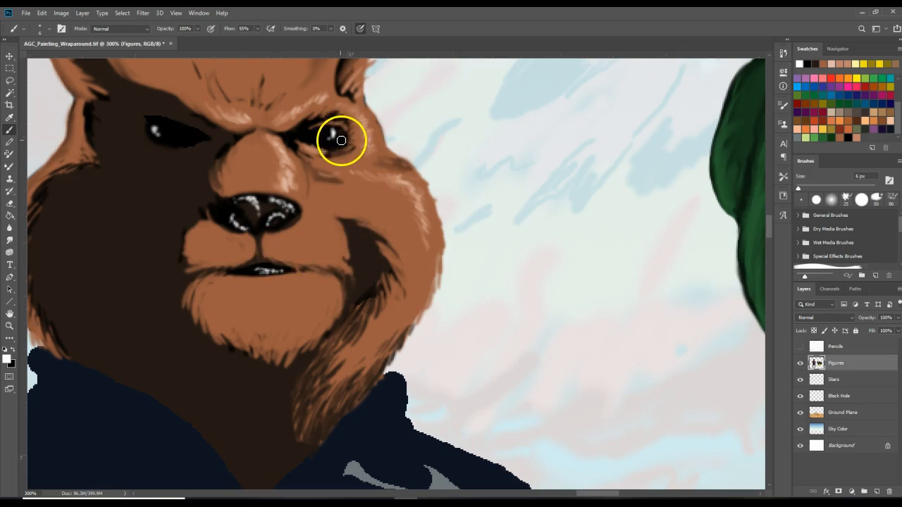
click(316, 135)
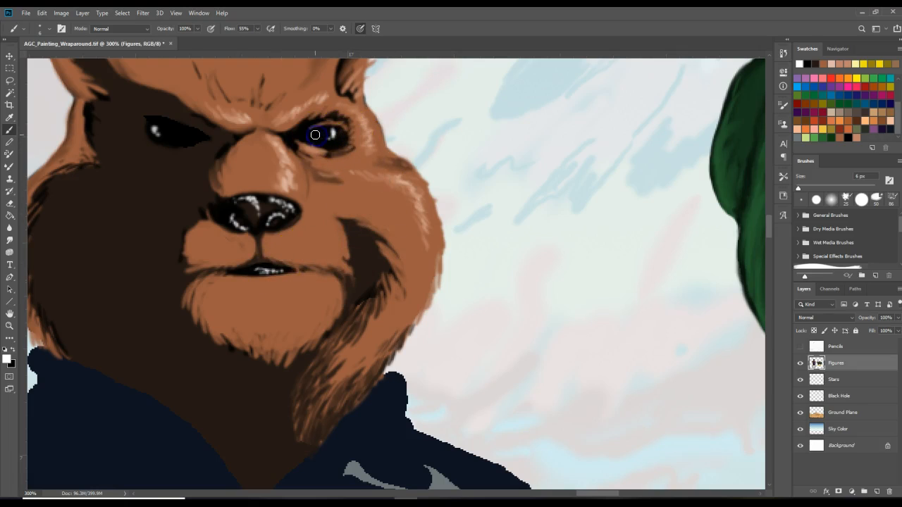
click(315, 135)
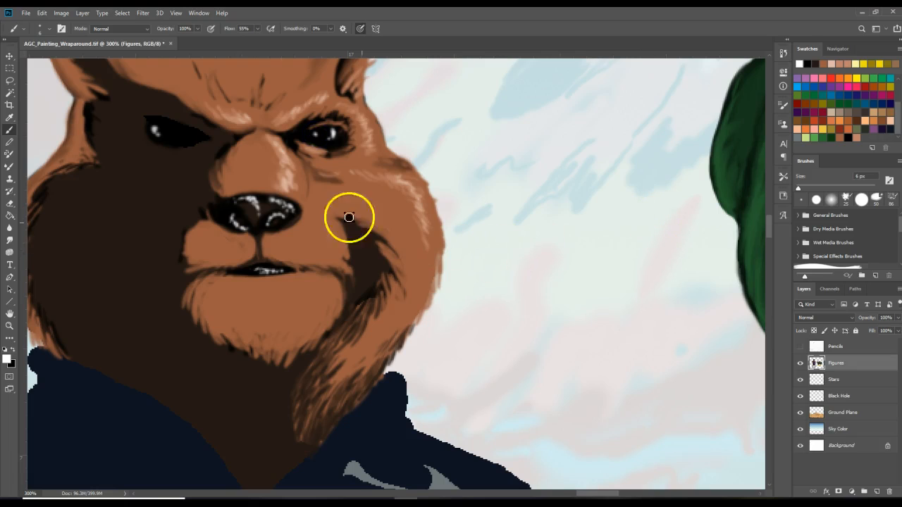
click(180, 132)
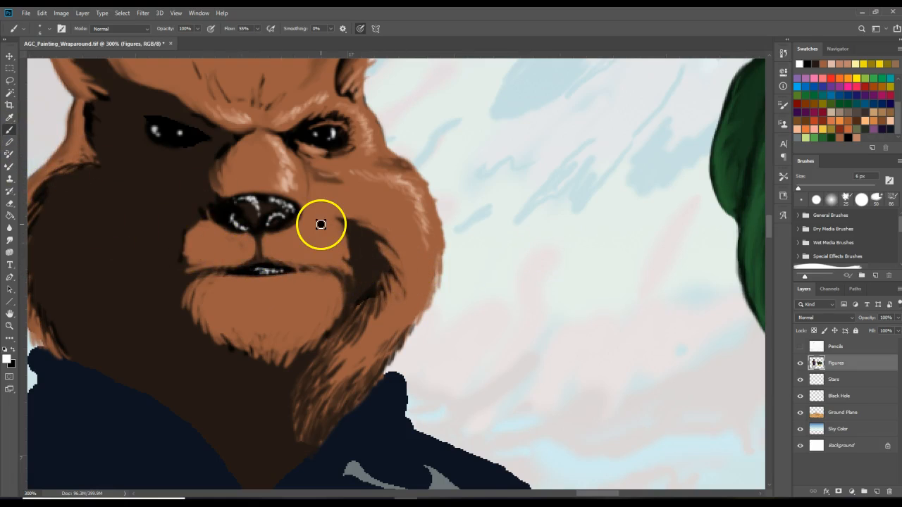
- Examine the painted bear-like head and its uniform beside the green woman and the other figures from farther out
key(ctrl+minus)
key(ctrl+minus)
key(ctrl+minus)
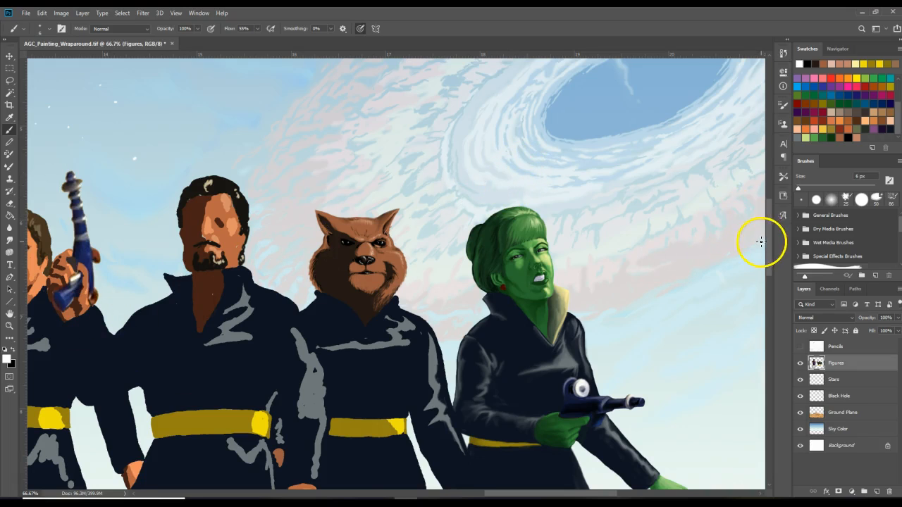
drag(768, 244, 767, 257)
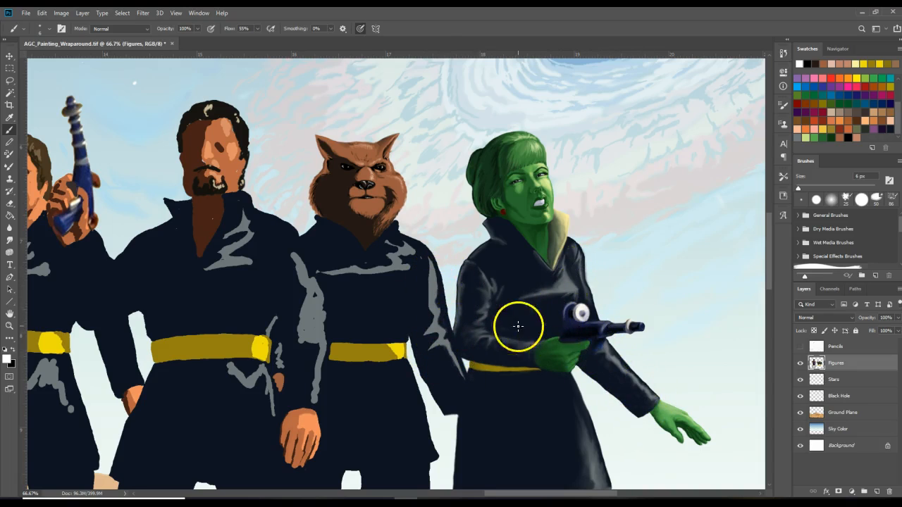
mouse_move(768, 273)
mouse_down()
mouse_move(760, 326)
mouse_move(765, 275)
mouse_up()
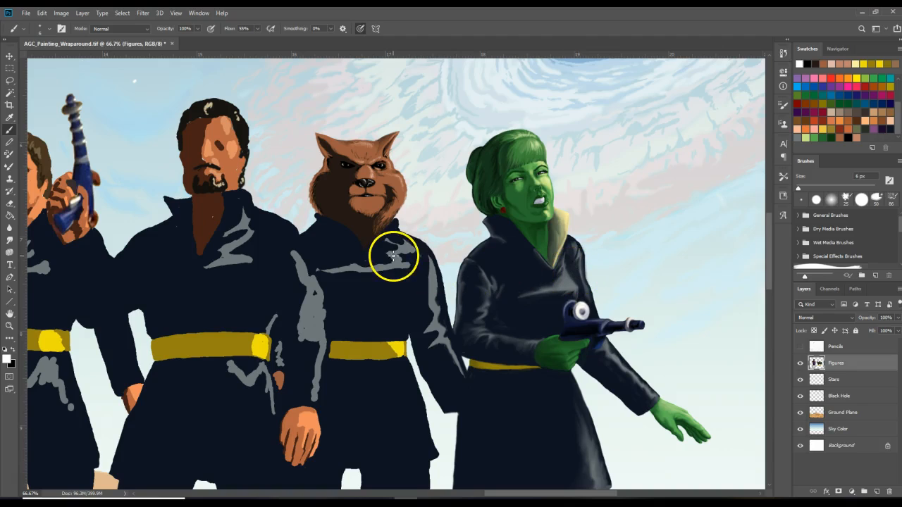
drag(389, 263, 402, 258)
mouse_move(769, 256)
mouse_down()
mouse_move(766, 244)
mouse_move(768, 275)
mouse_move(767, 243)
mouse_up()
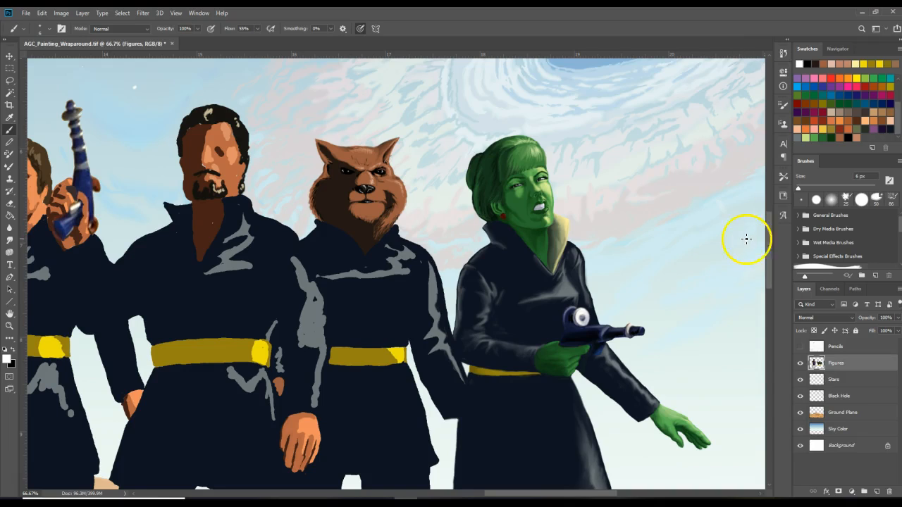
drag(772, 246, 764, 259)
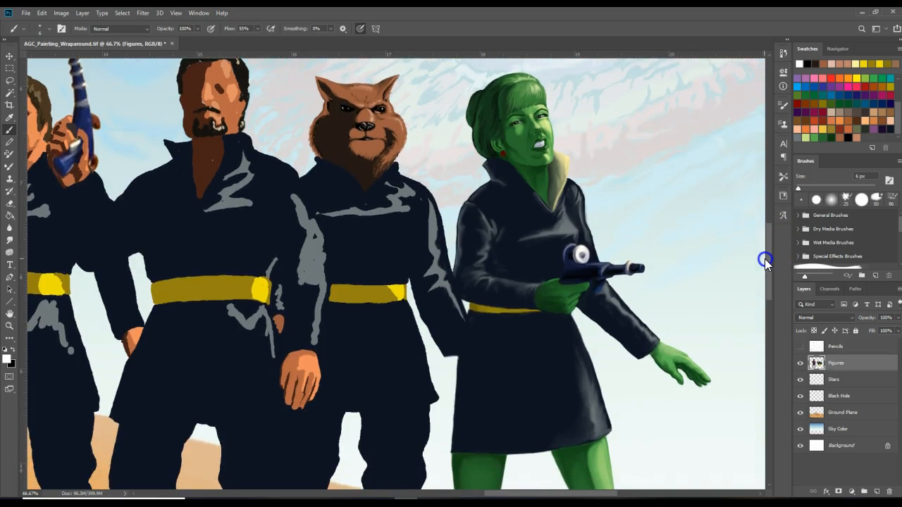
key(ctrl+minus)
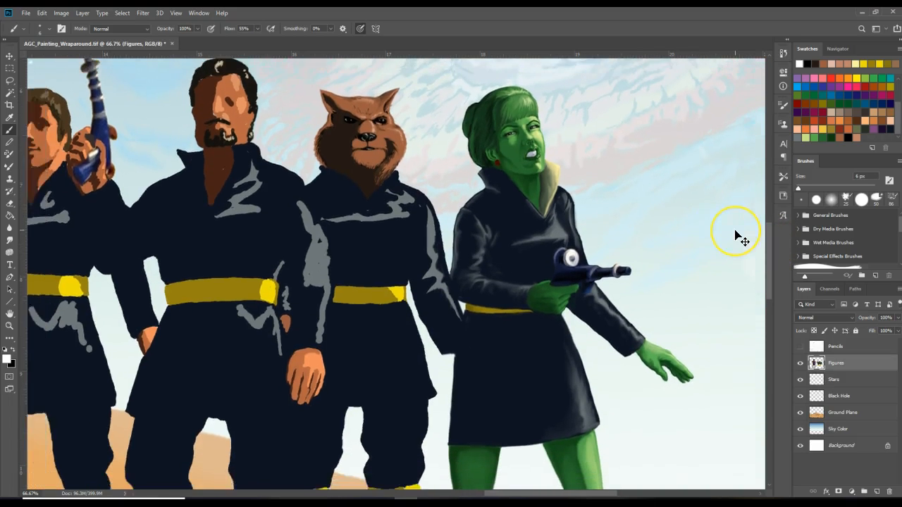
key(ctrl+minus)
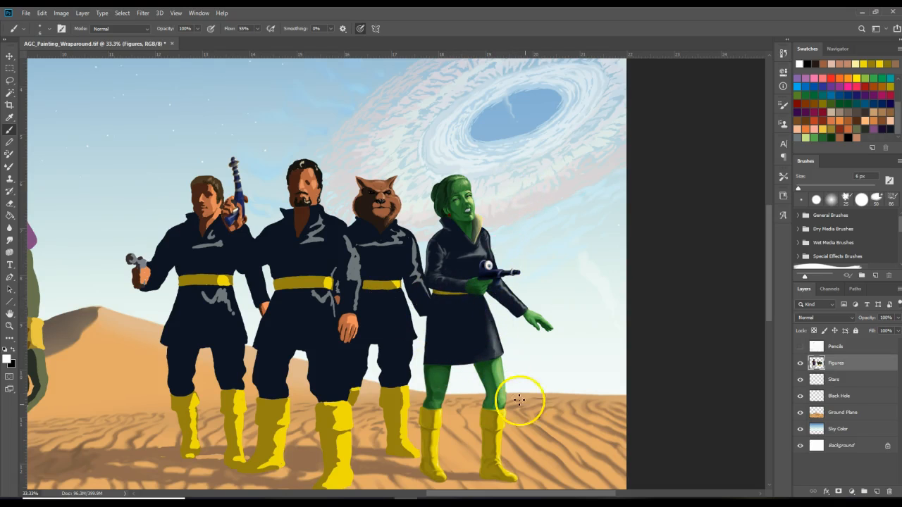
mouse_move(556, 497)
mouse_down()
mouse_move(470, 498)
mouse_move(557, 494)
mouse_up()
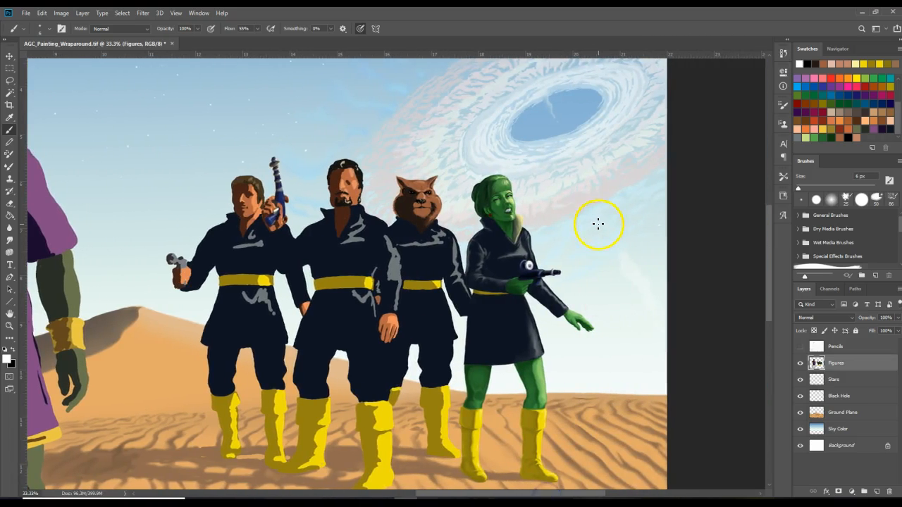
- Inspect the bear-like head up close, and look over the robed figure, the other uniformed figures and the desert
click(9, 325)
click(433, 242)
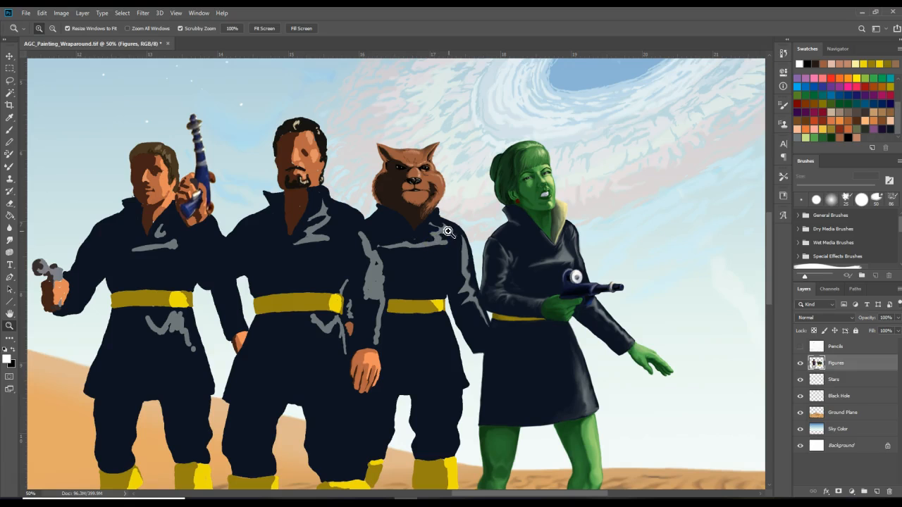
click(449, 193)
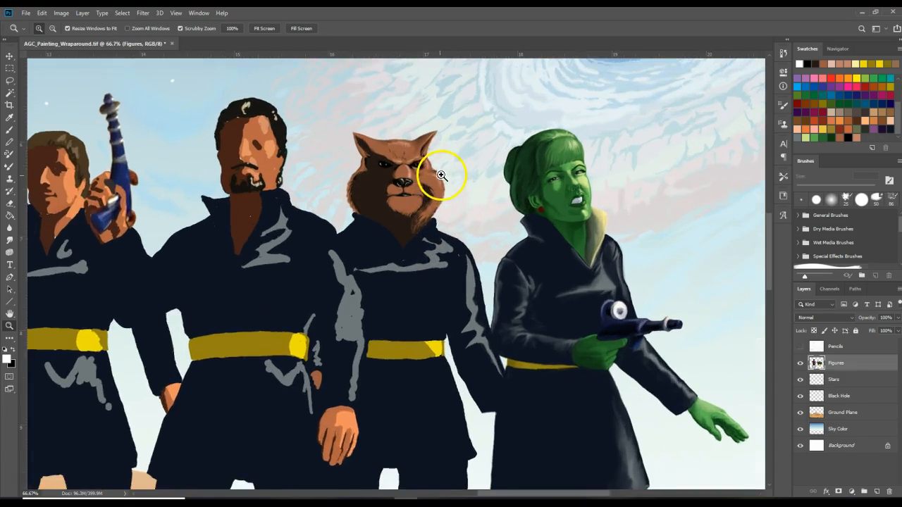
click(401, 136)
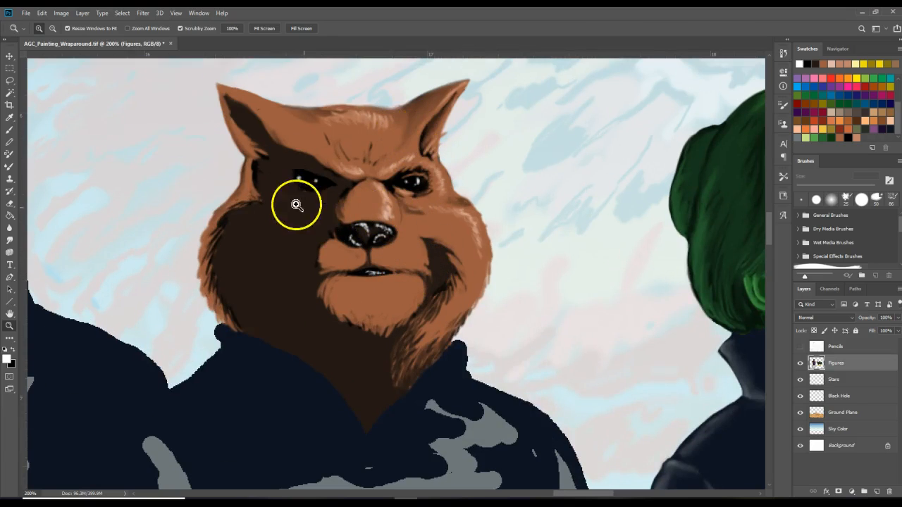
alt+click(421, 269)
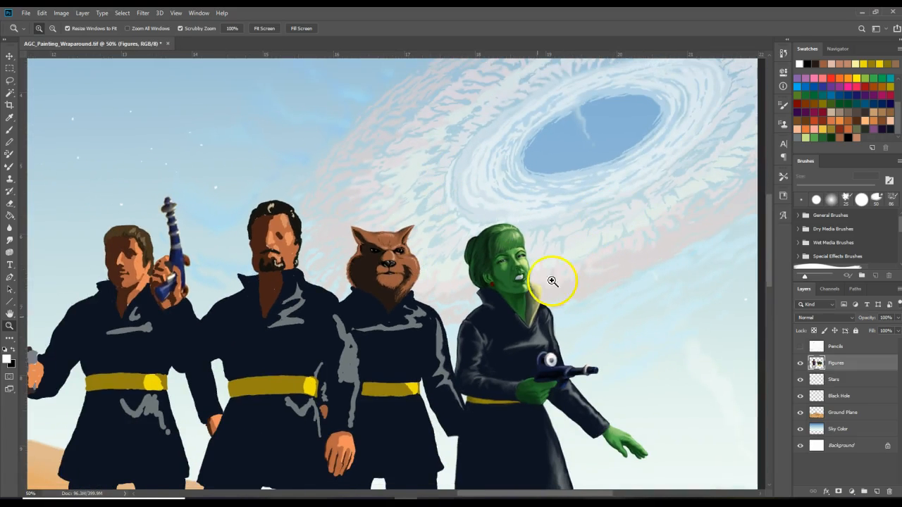
drag(539, 497, 519, 495)
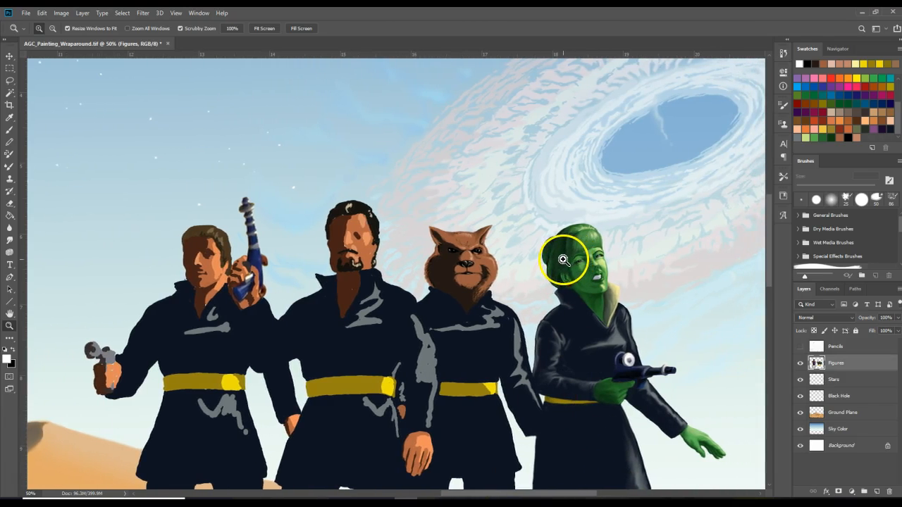
drag(523, 497, 550, 496)
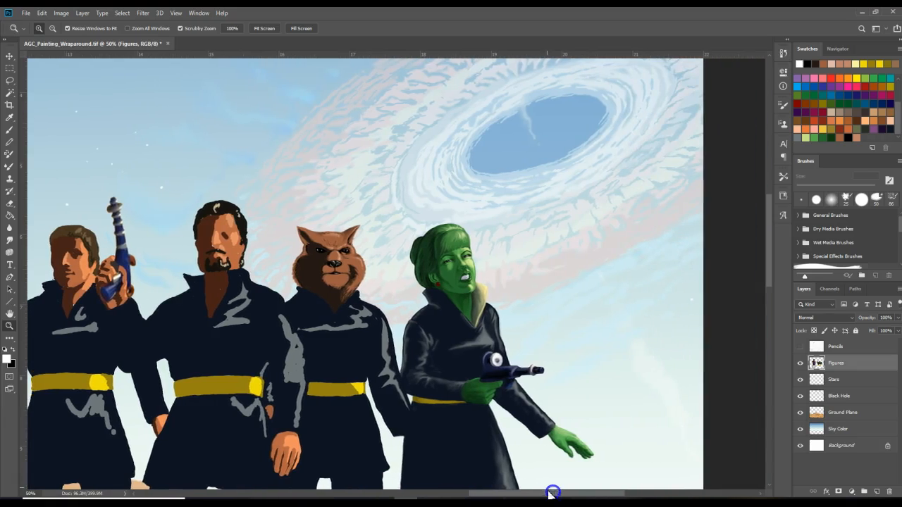
mouse_move(767, 248)
mouse_down()
mouse_move(762, 285)
mouse_move(769, 256)
mouse_up()
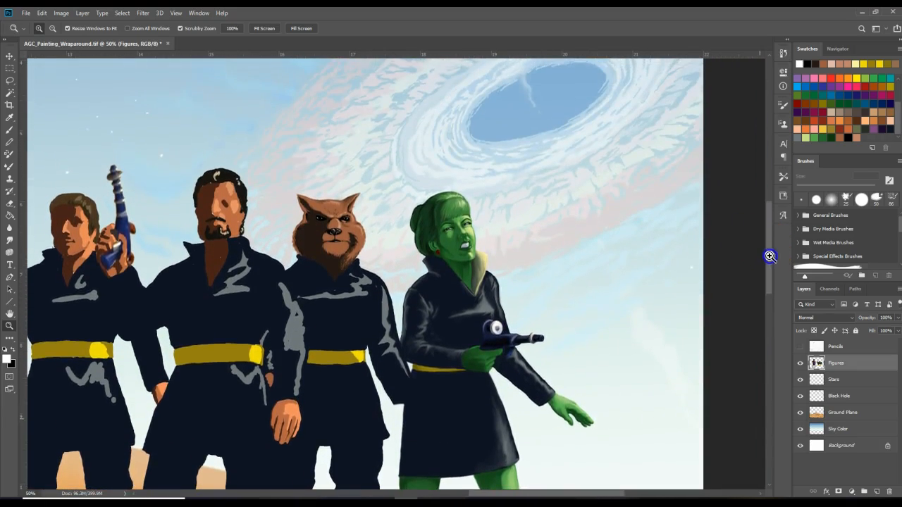
drag(540, 496, 397, 496)
drag(769, 274, 771, 327)
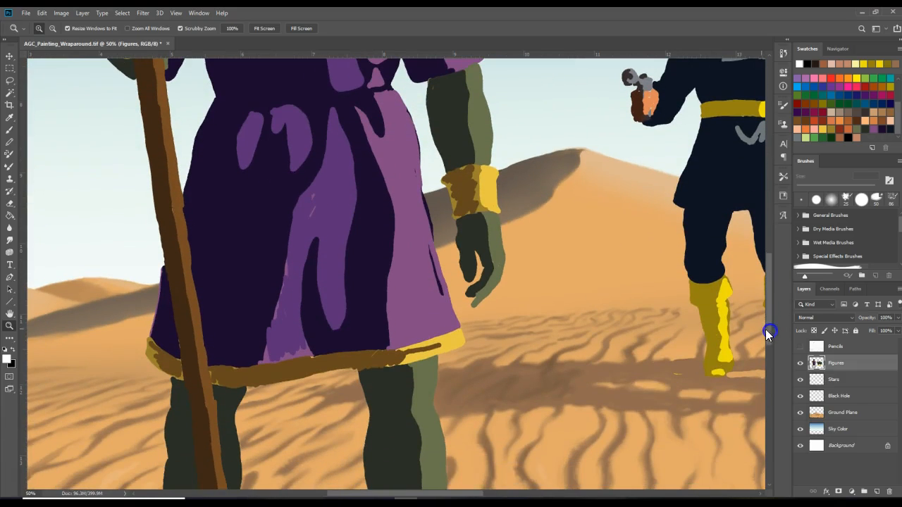
drag(457, 495, 510, 493)
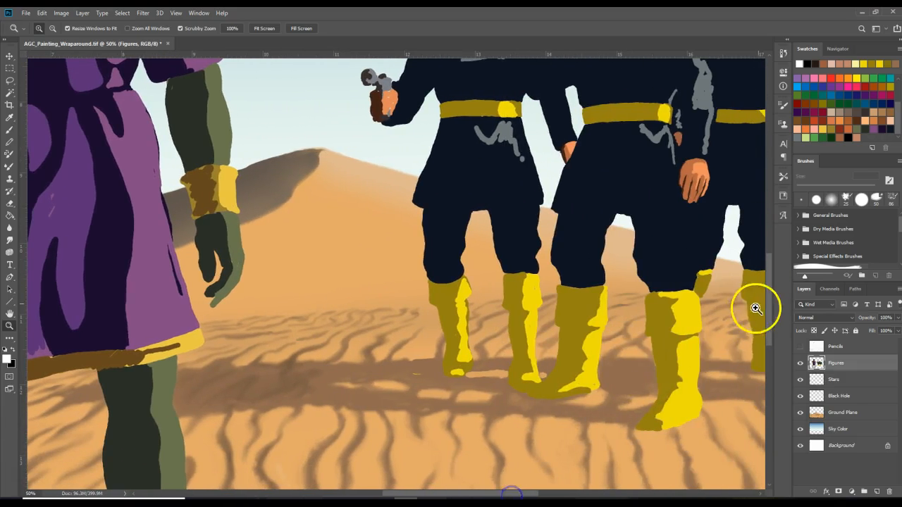
drag(768, 302, 781, 261)
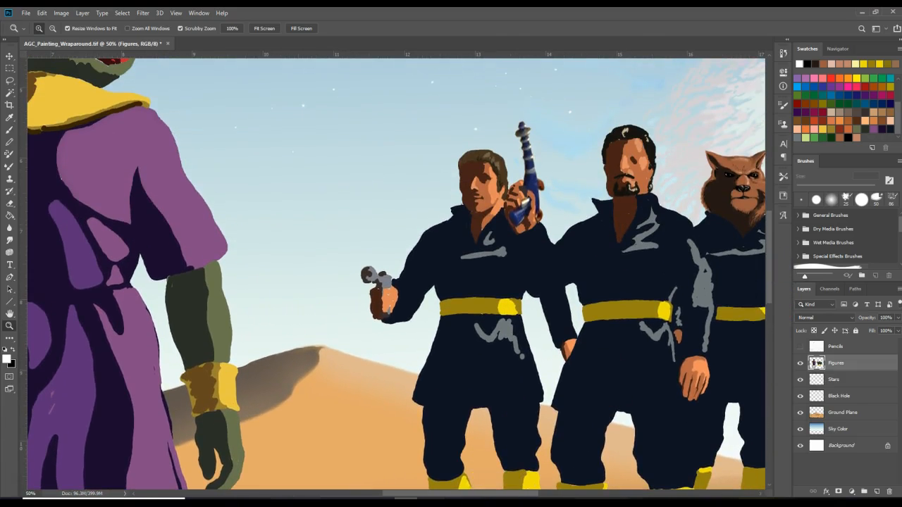
drag(491, 496, 540, 494)
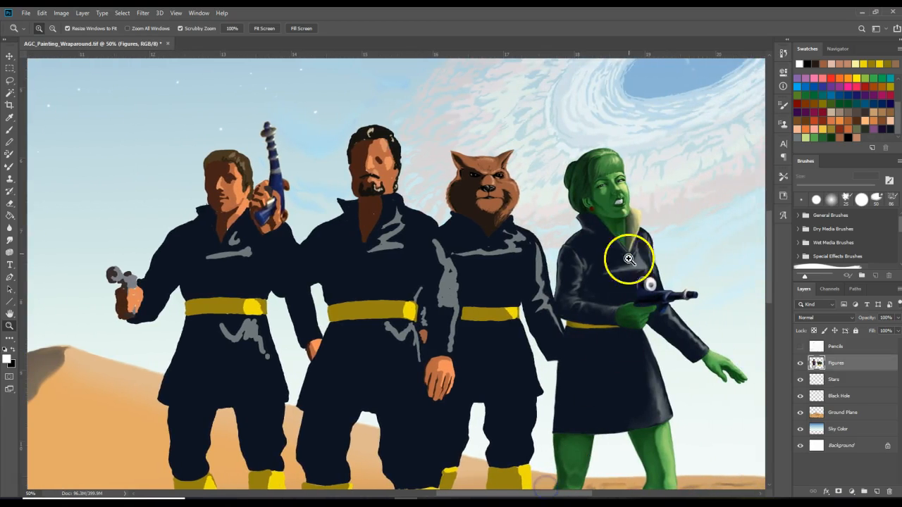